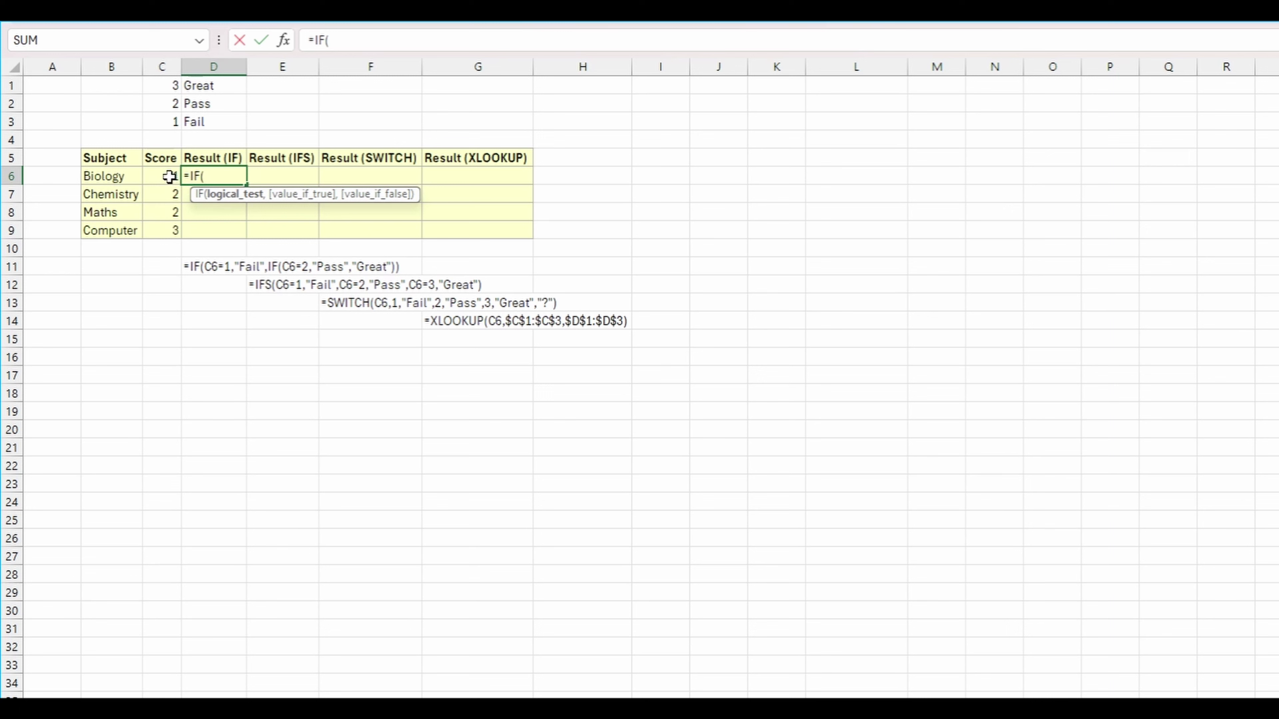
Step: Start an IF formula in D6 that tests whether C6 equals 1 and returns "Fail" if true
left_click(169, 176)
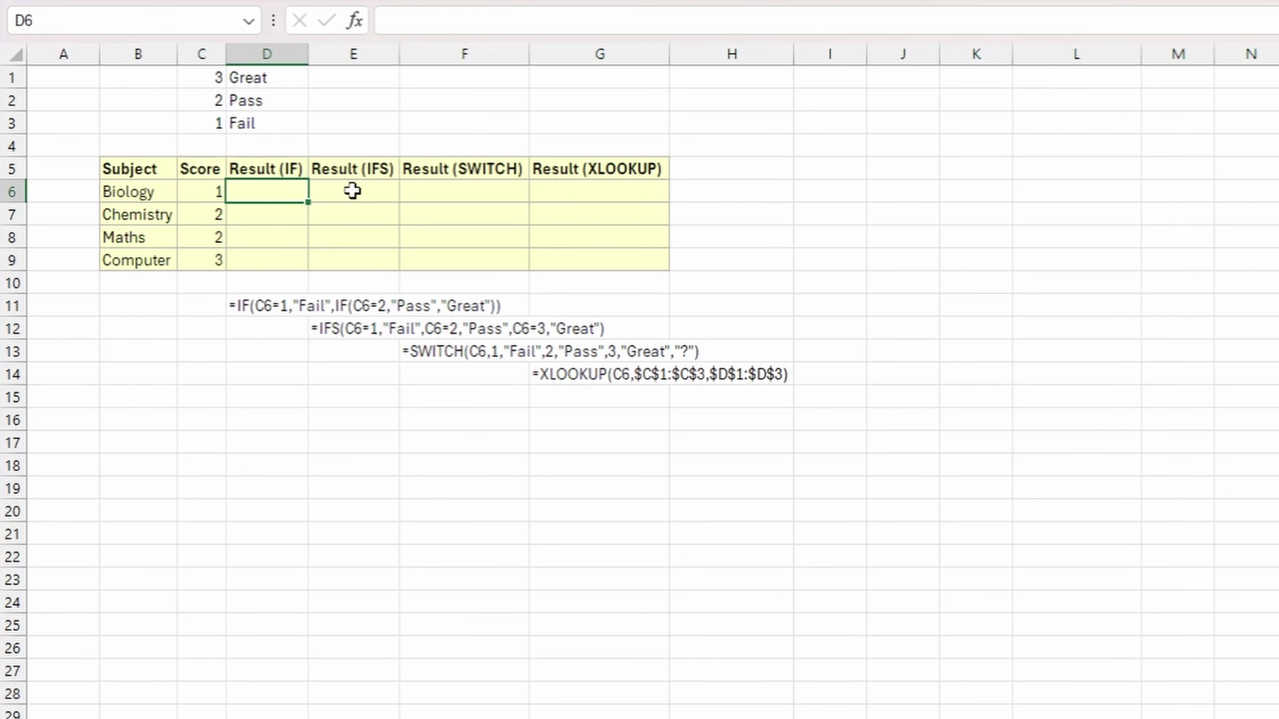
type("=IF(")
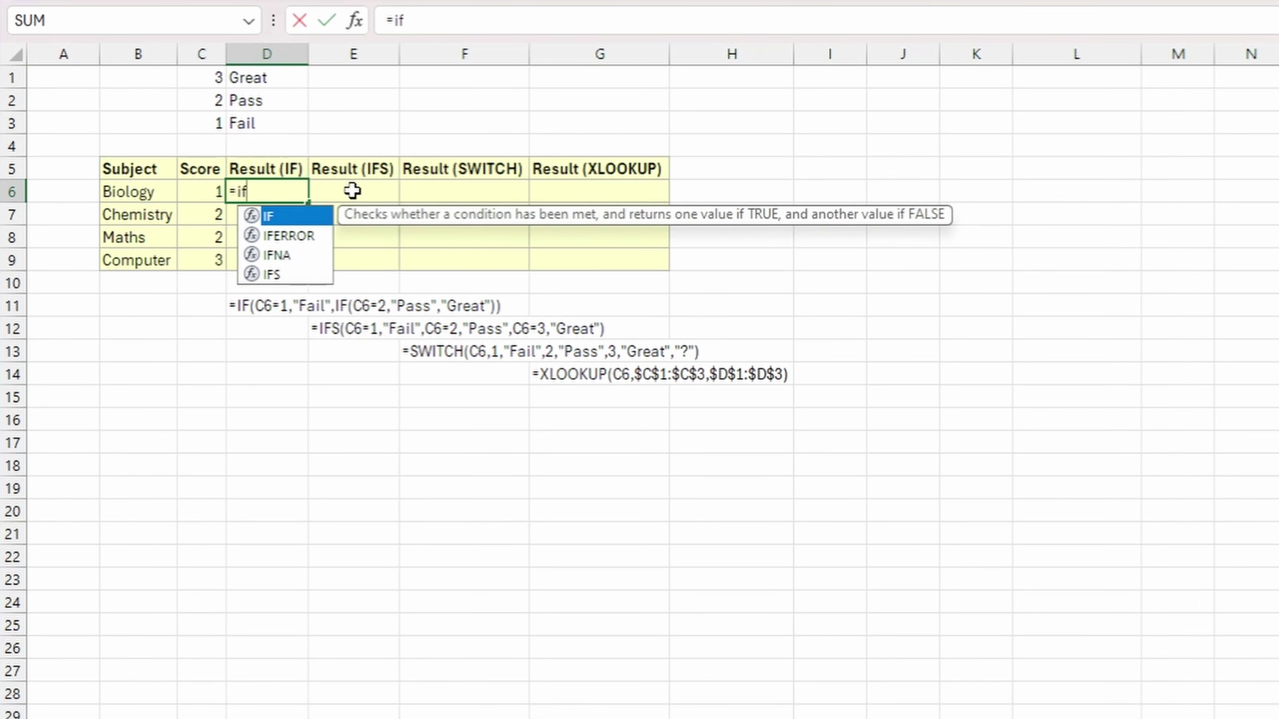
left_click(208, 192)
type("=")
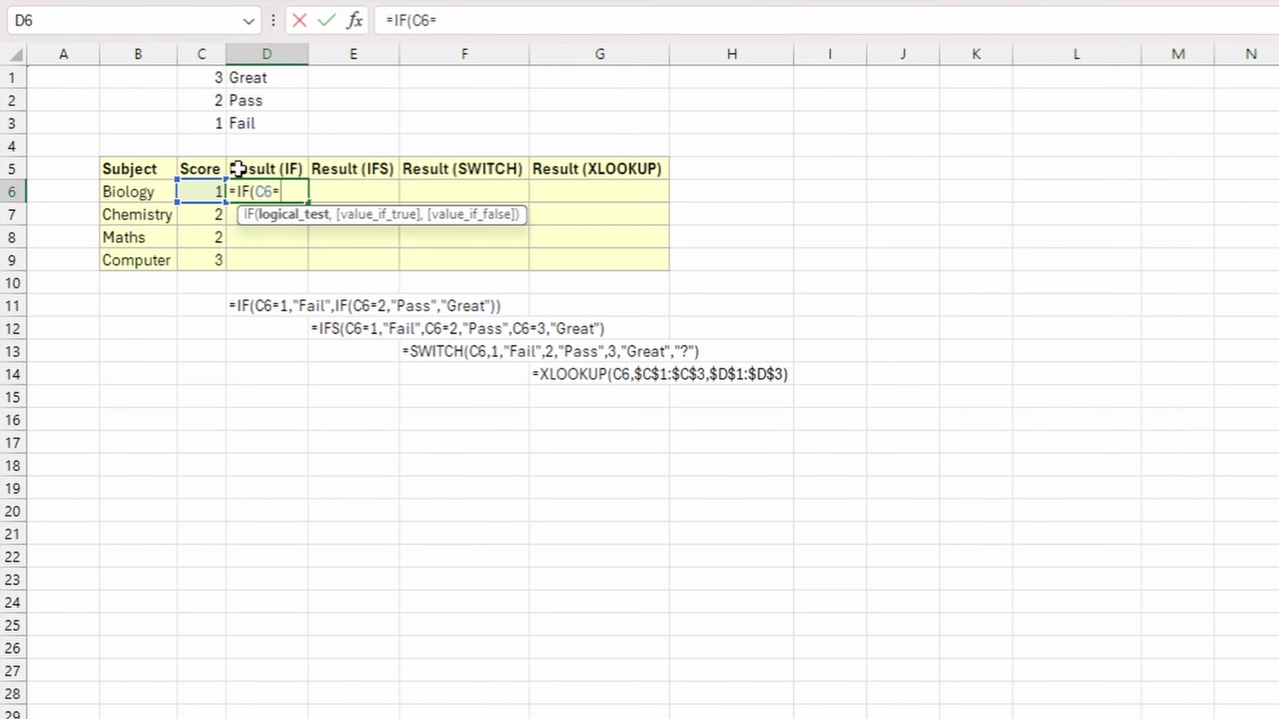
type("1,")
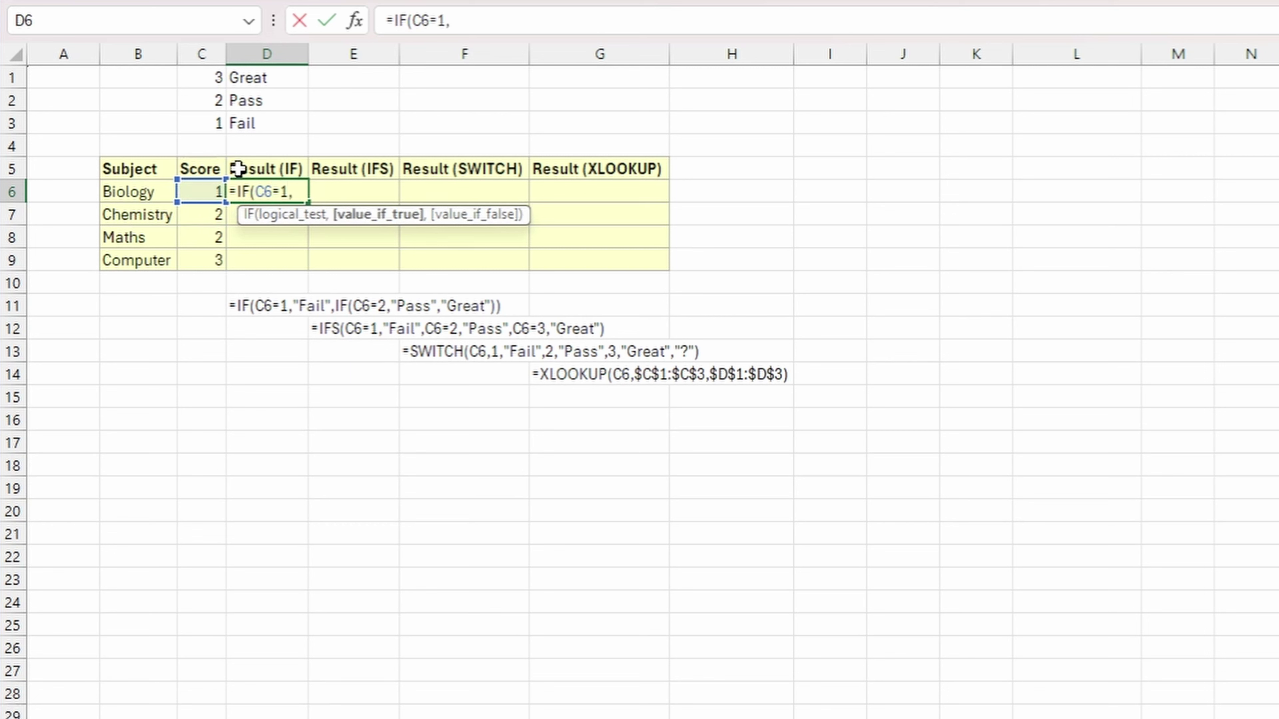
type("\"Fail\",")
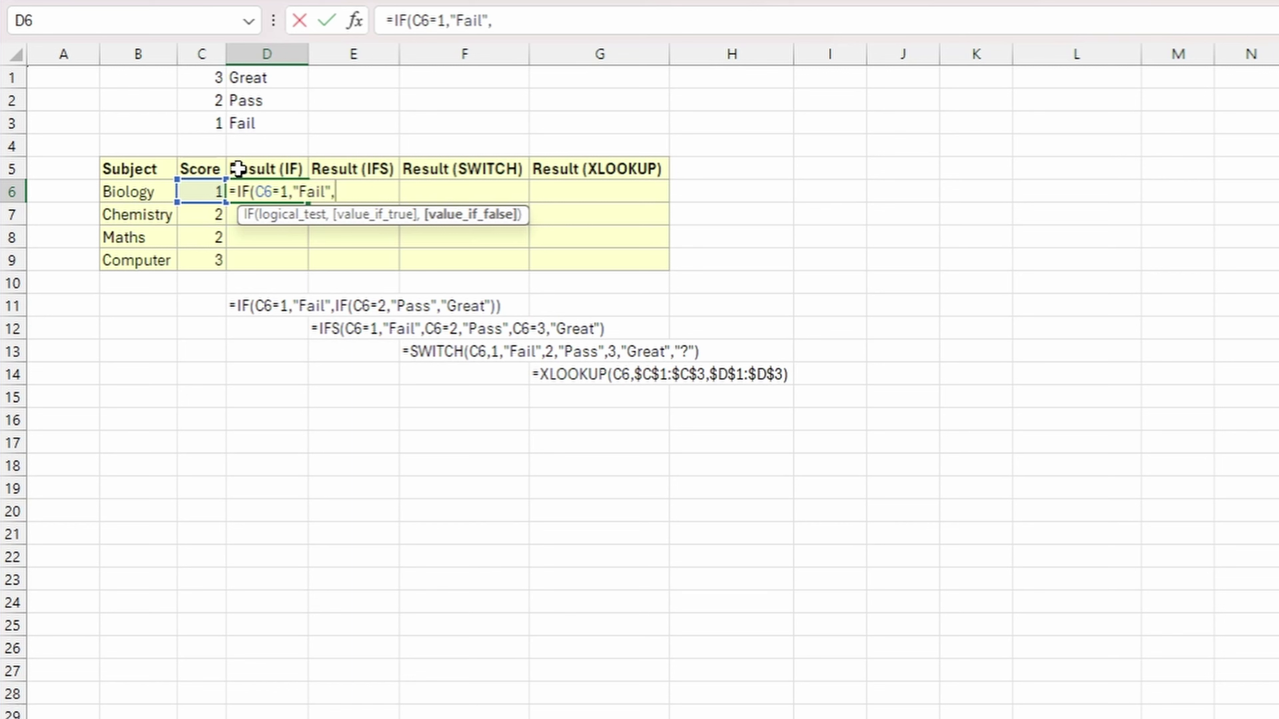
Step: Complete D6's formula with a nested IF that returns "Pass" when C6 equals 2 and "Great" otherwise
type("if")
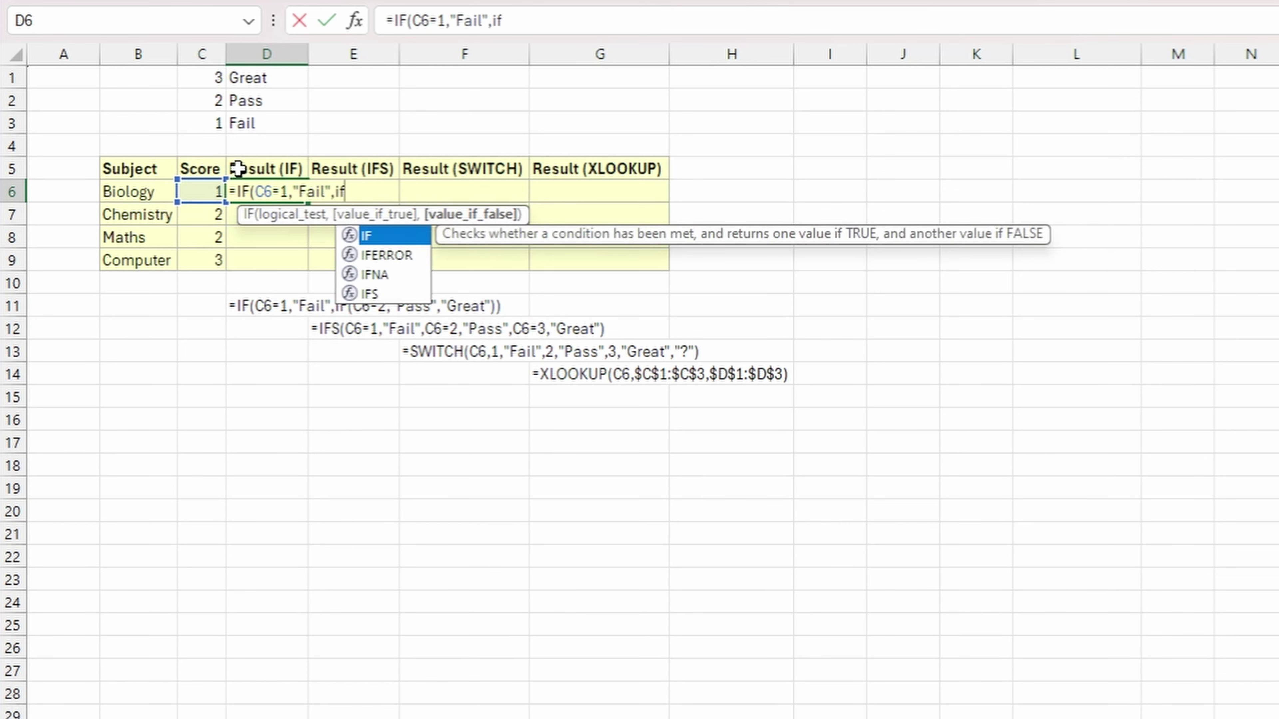
key("Tab")
left_click(201, 190)
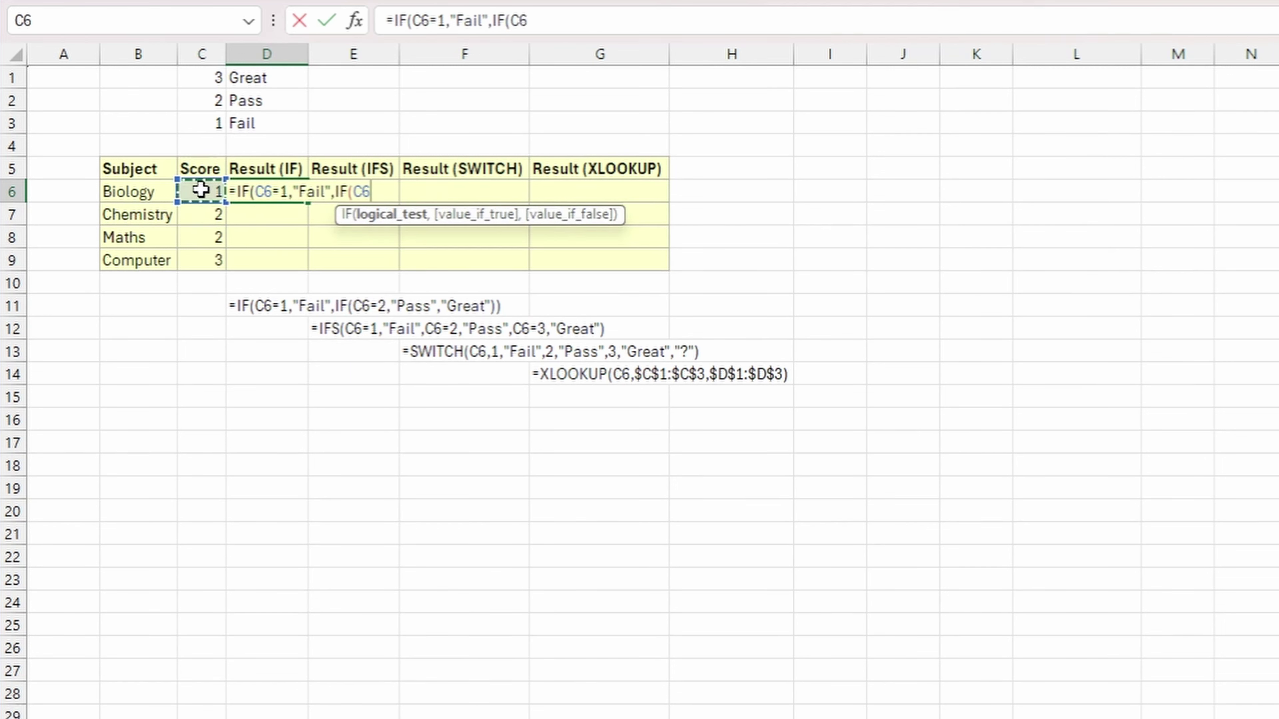
type("=2,\"Pass")
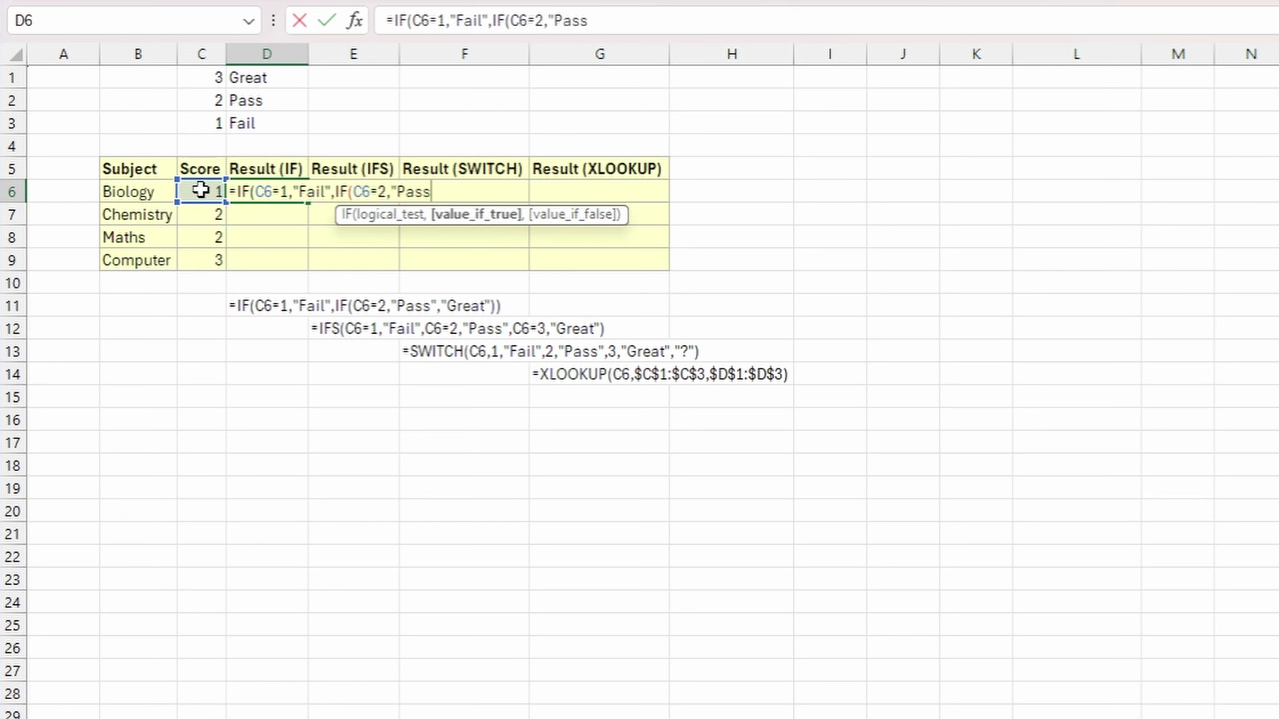
type("\",\"Great")
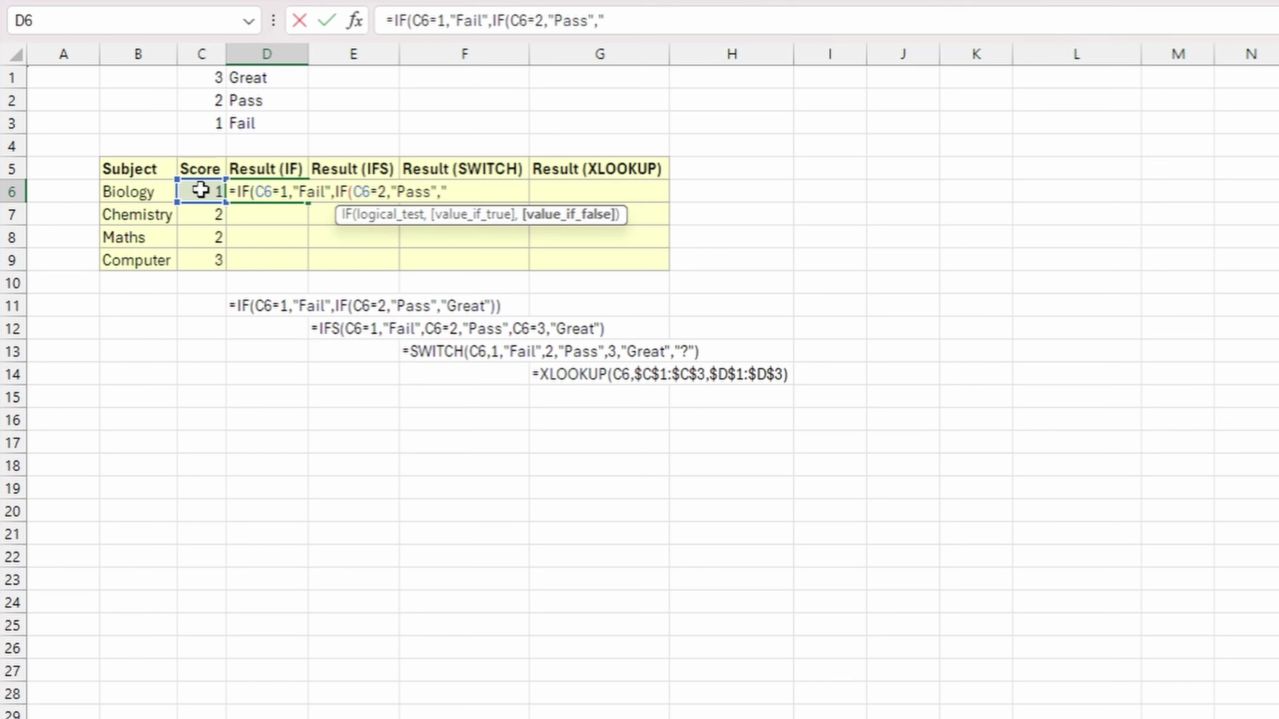
type("\"))")
key("Return")
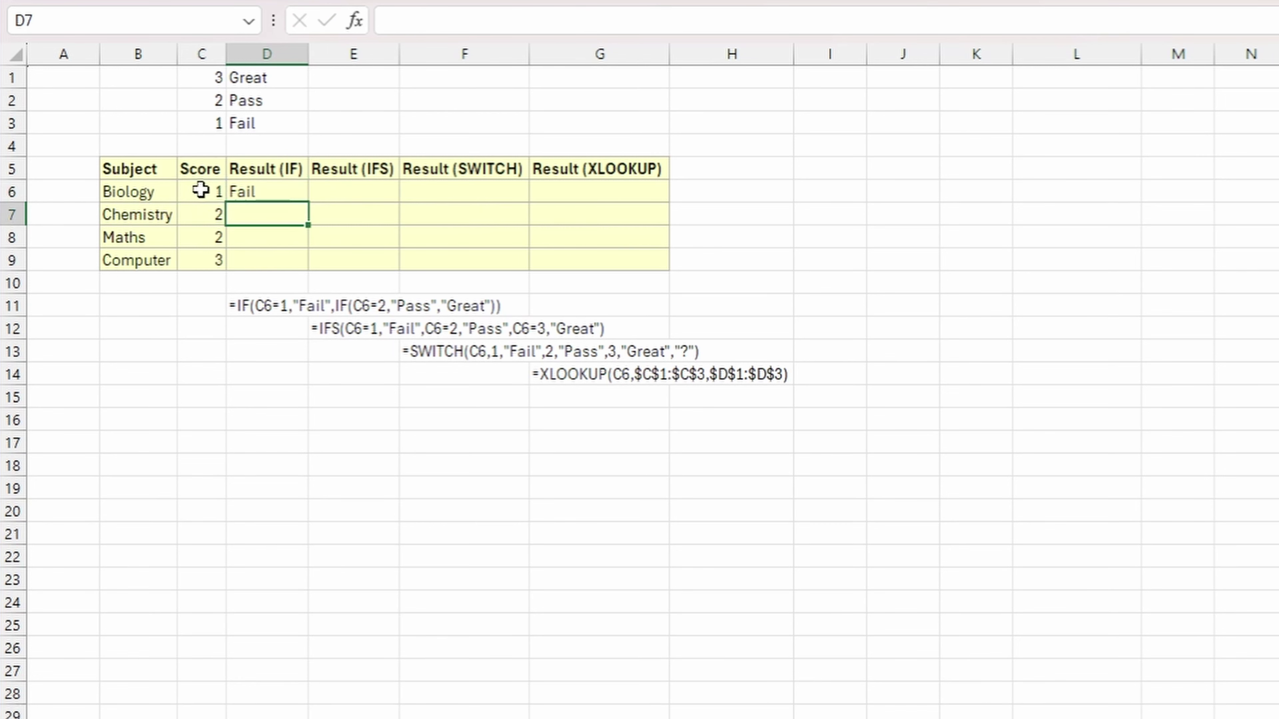
Step: Compare D6's formula with the reference text in D11 and fill D6 down through D9
left_click(280, 190)
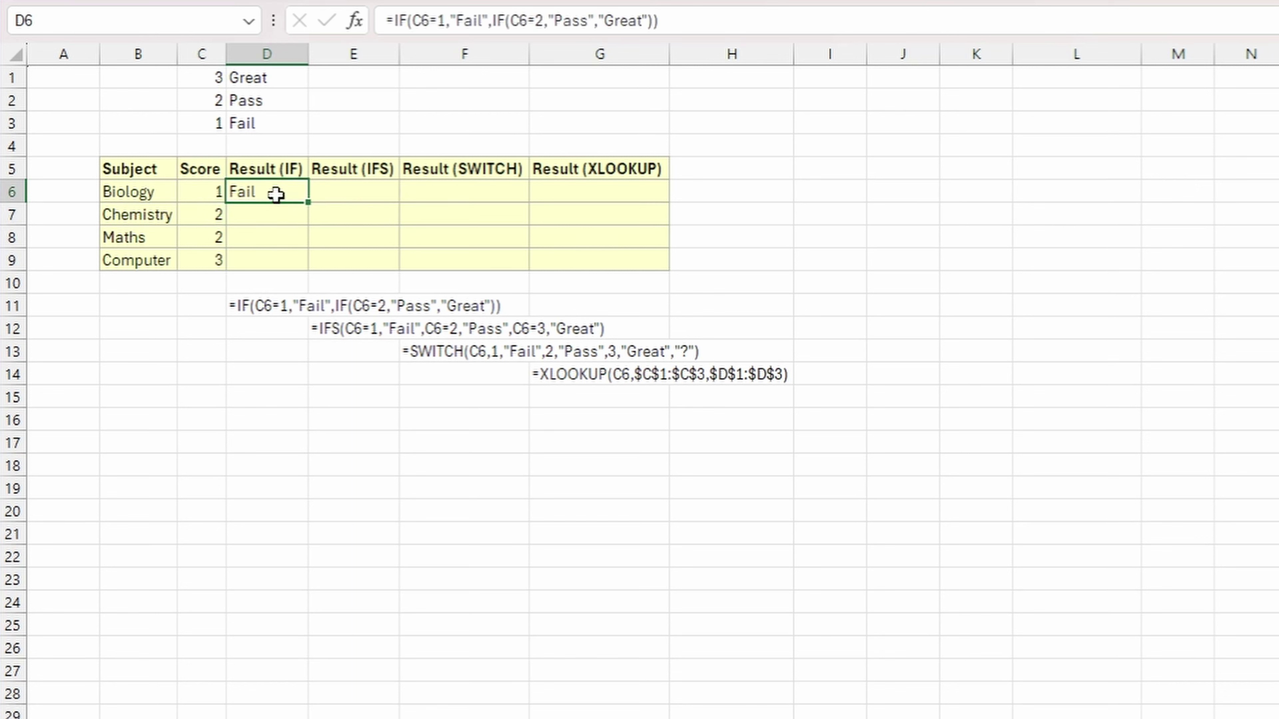
left_click(272, 304)
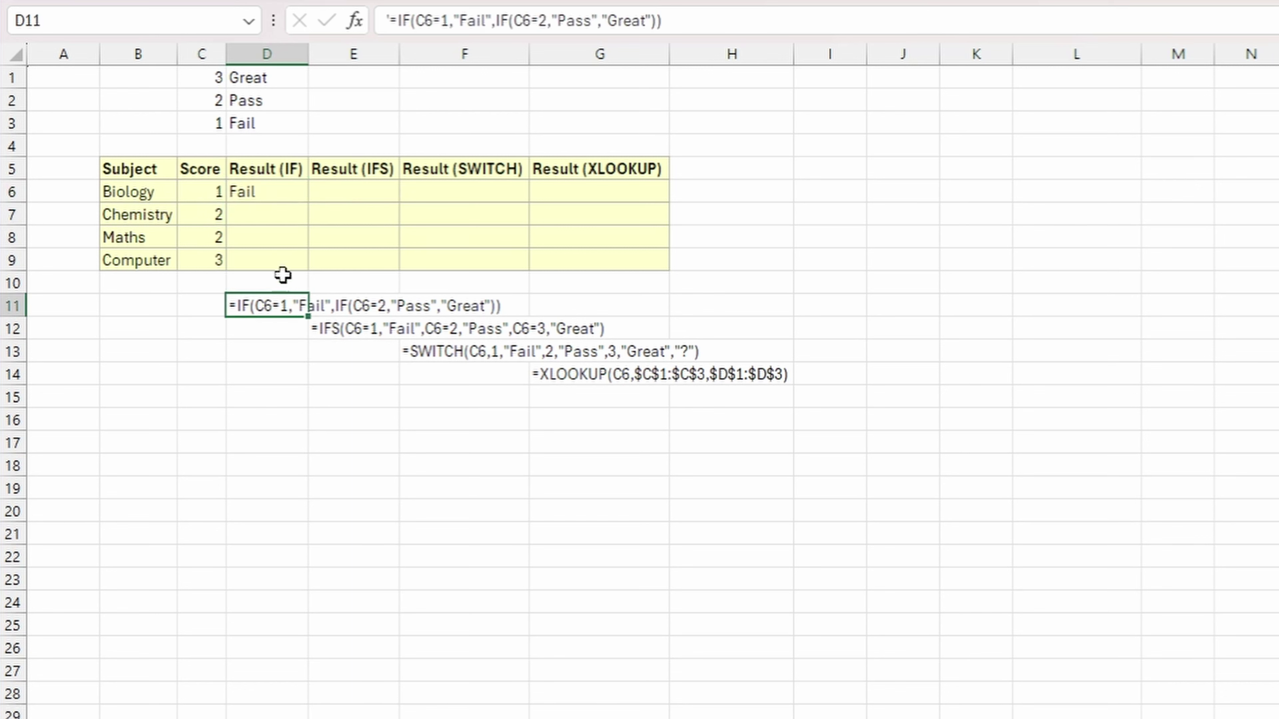
left_click(286, 191)
left_click_drag(307, 202, 298, 265)
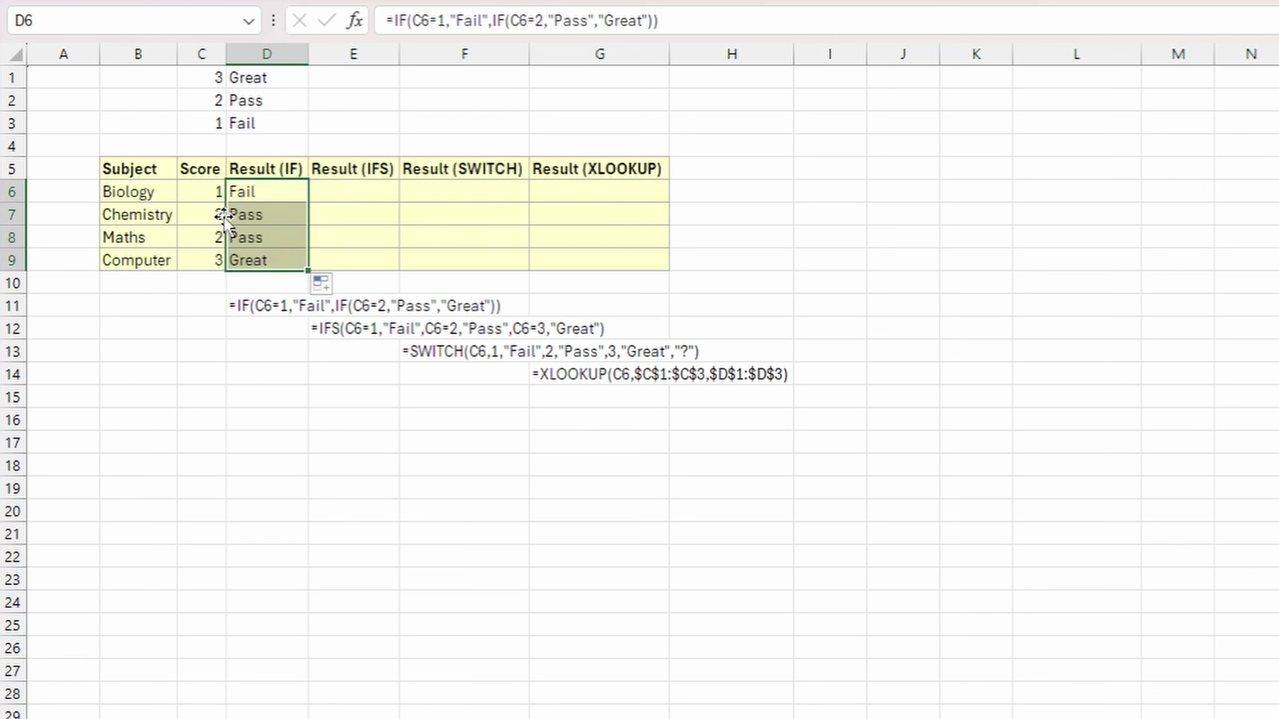
Step: Start an IFS formula in E6 that returns "Fail" for C6=1 and "Pass" for C6=2
left_click(340, 190)
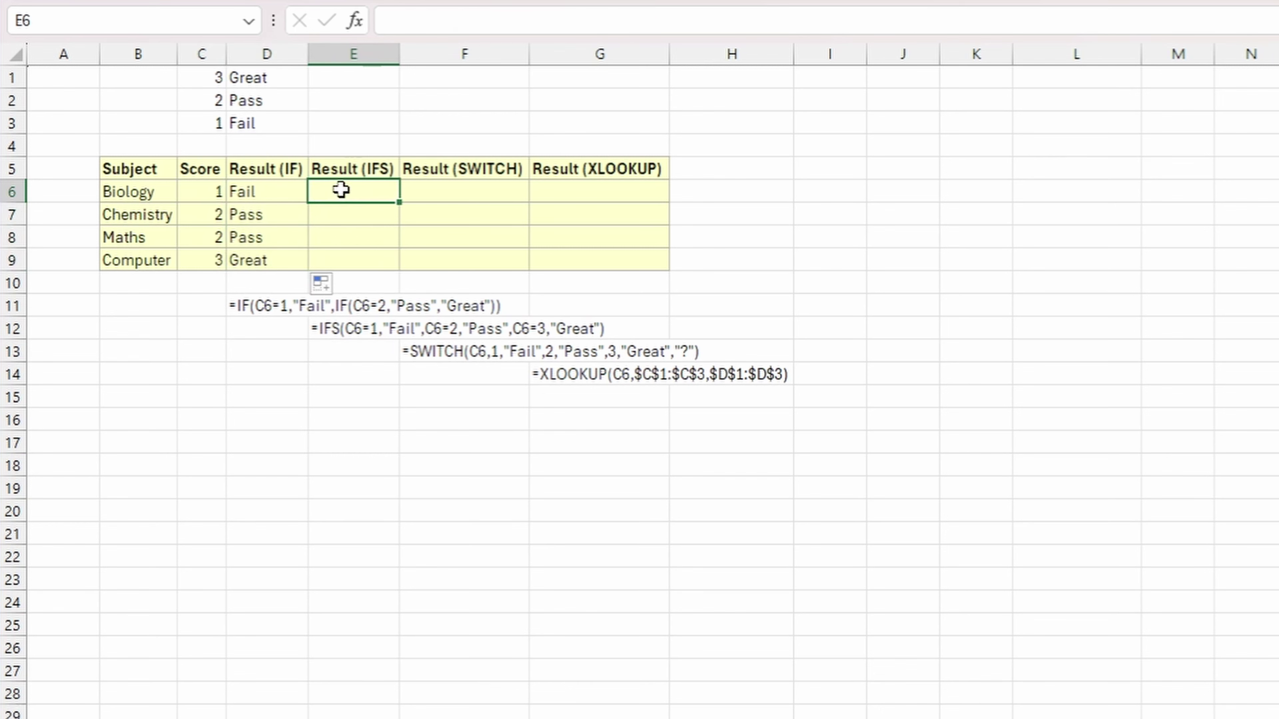
type("=ifs")
key("Tab")
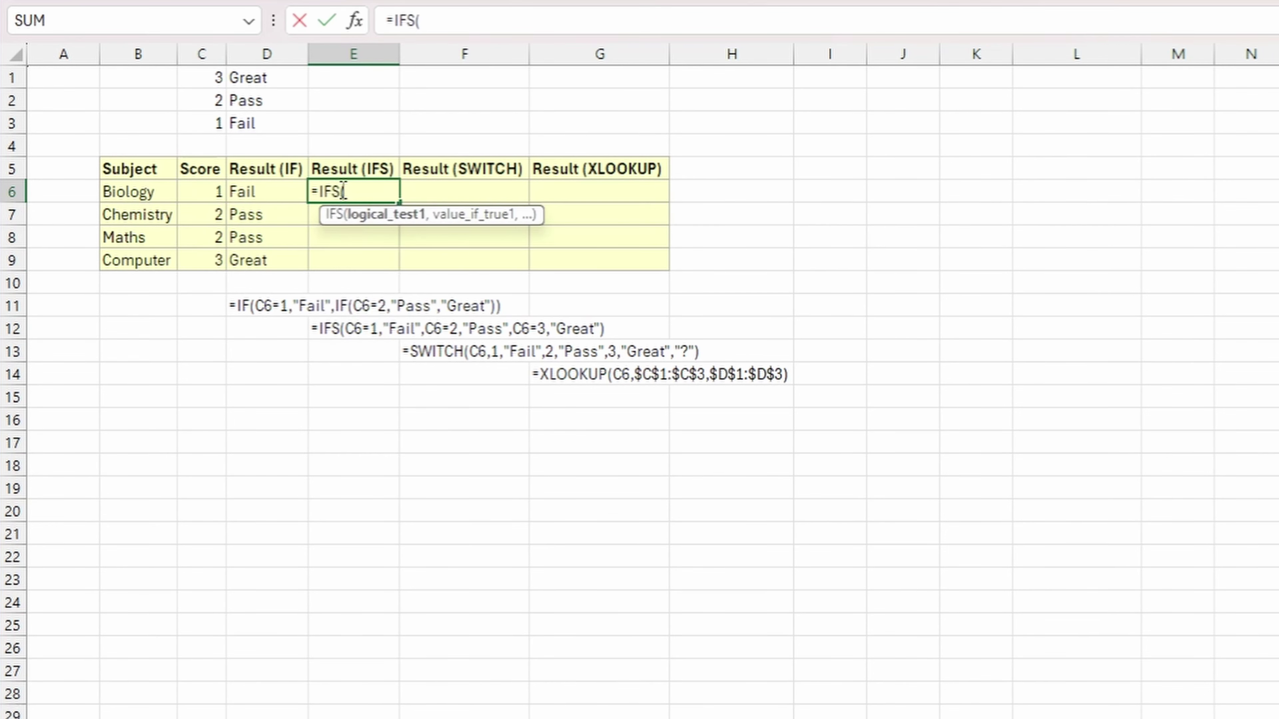
left_click(206, 196)
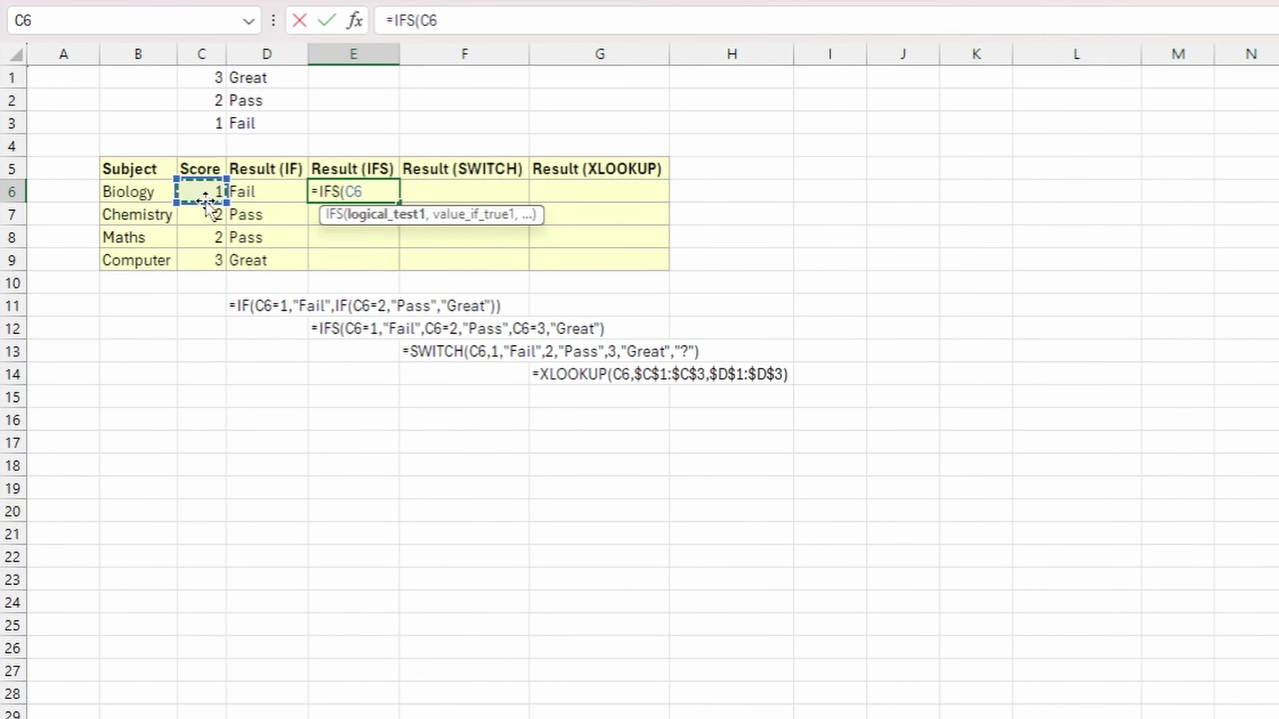
type("=1,\"Fail\",")
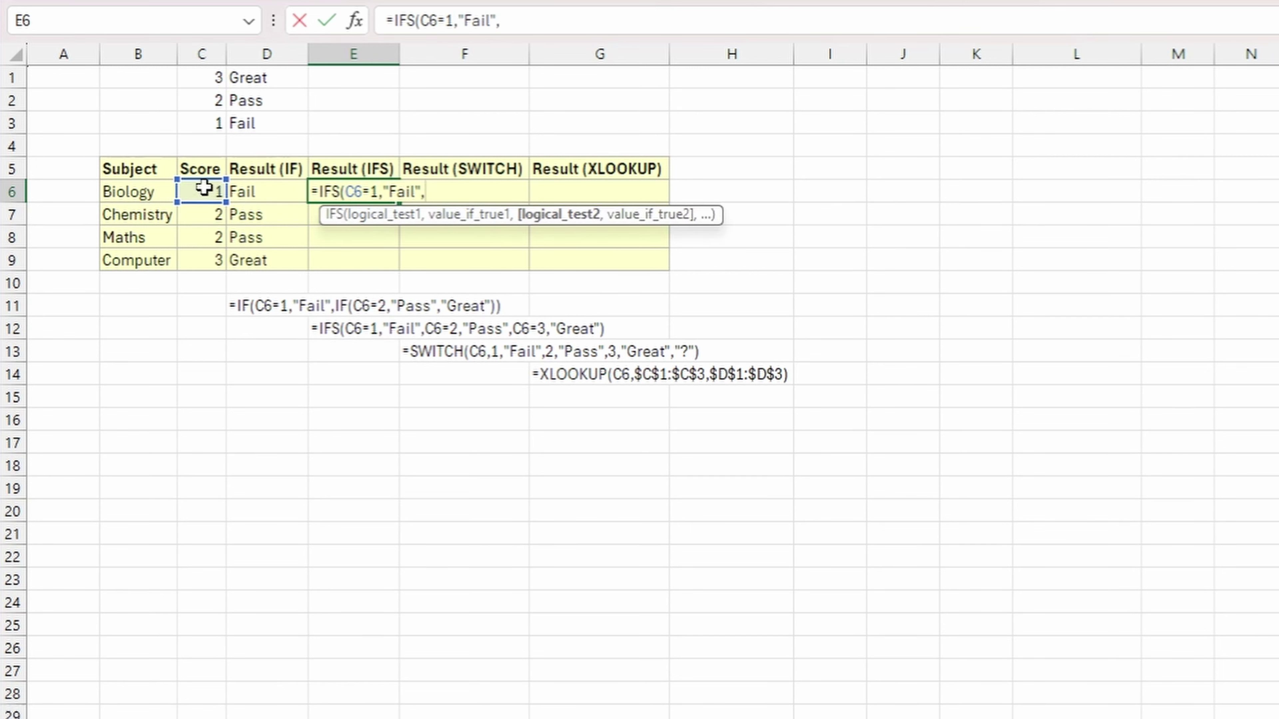
left_click(203, 187)
type("=2,")
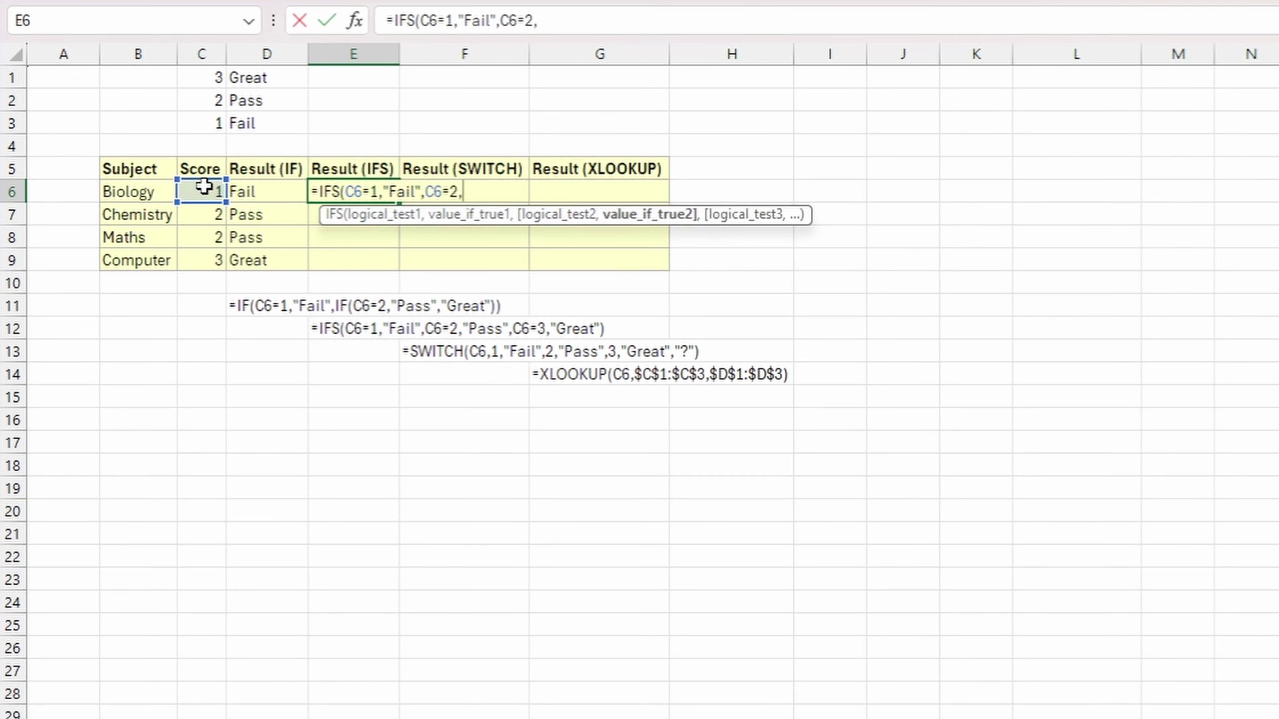
type("\"Pass\",")
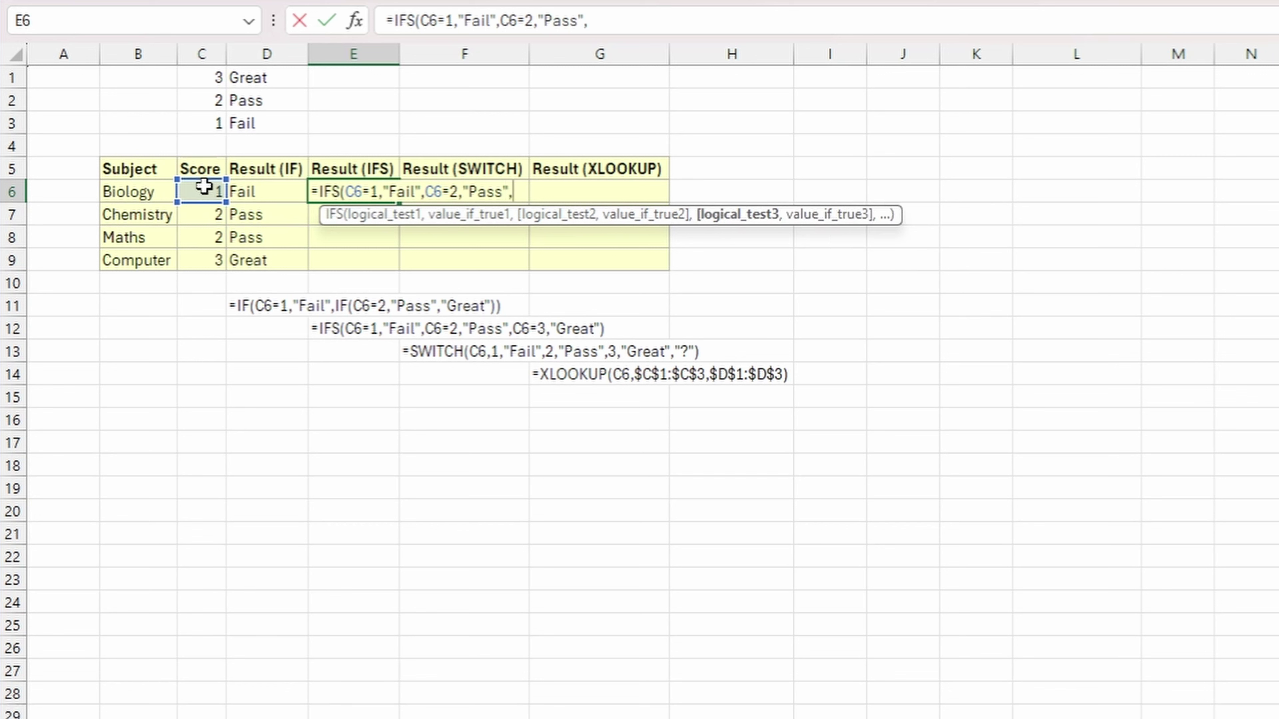
Step: Finish the IFS formula with C6=3 returning "Great", and fill E6 down through E9
left_click(204, 187)
type("=3")
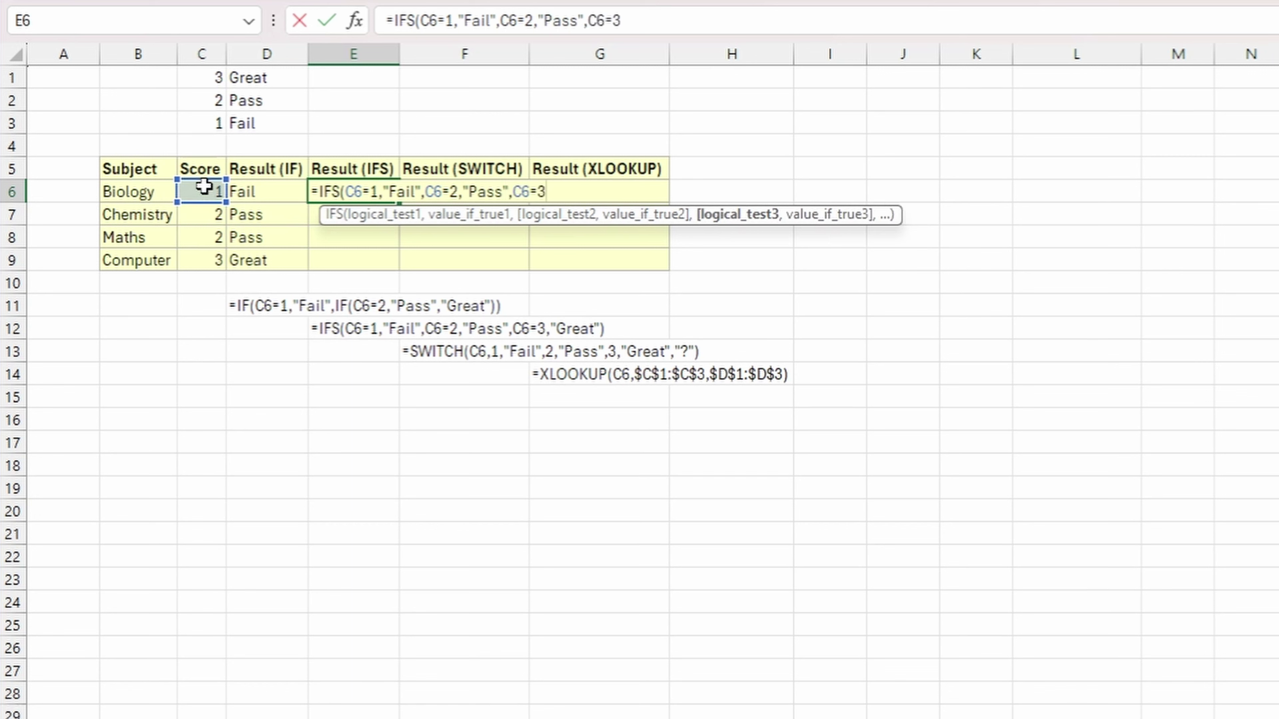
type(",\"Great\")")
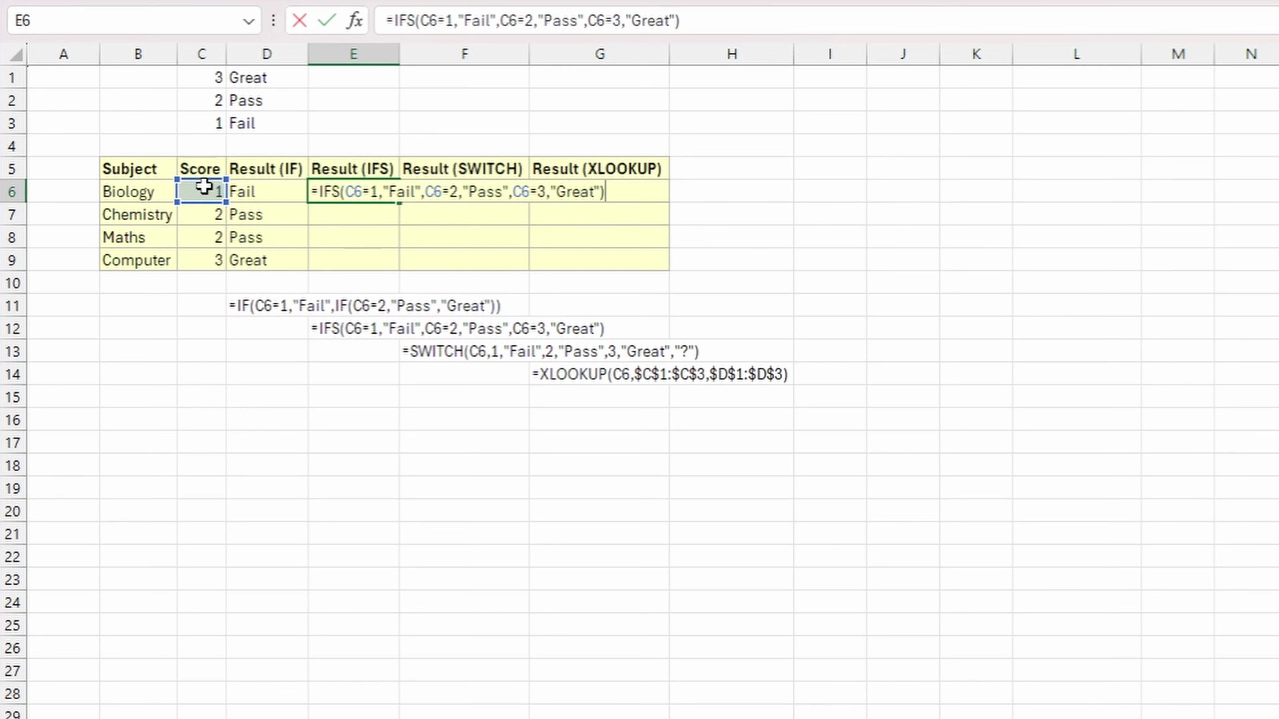
key("Return")
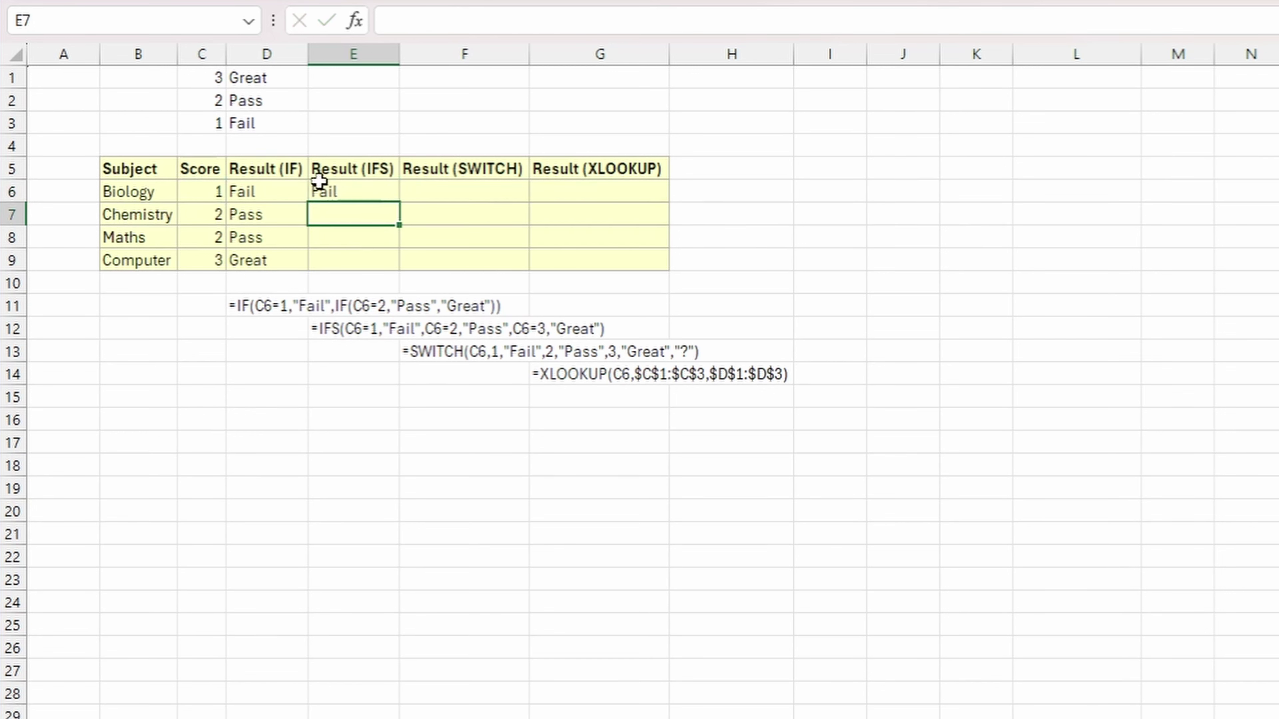
left_click(330, 190)
left_click_drag(396, 207, 399, 262)
Step: Start a SWITCH formula in F6 that evaluates C6, returning "Fail" for 1 and "Pass" for 2
left_click(454, 193)
type("=swi")
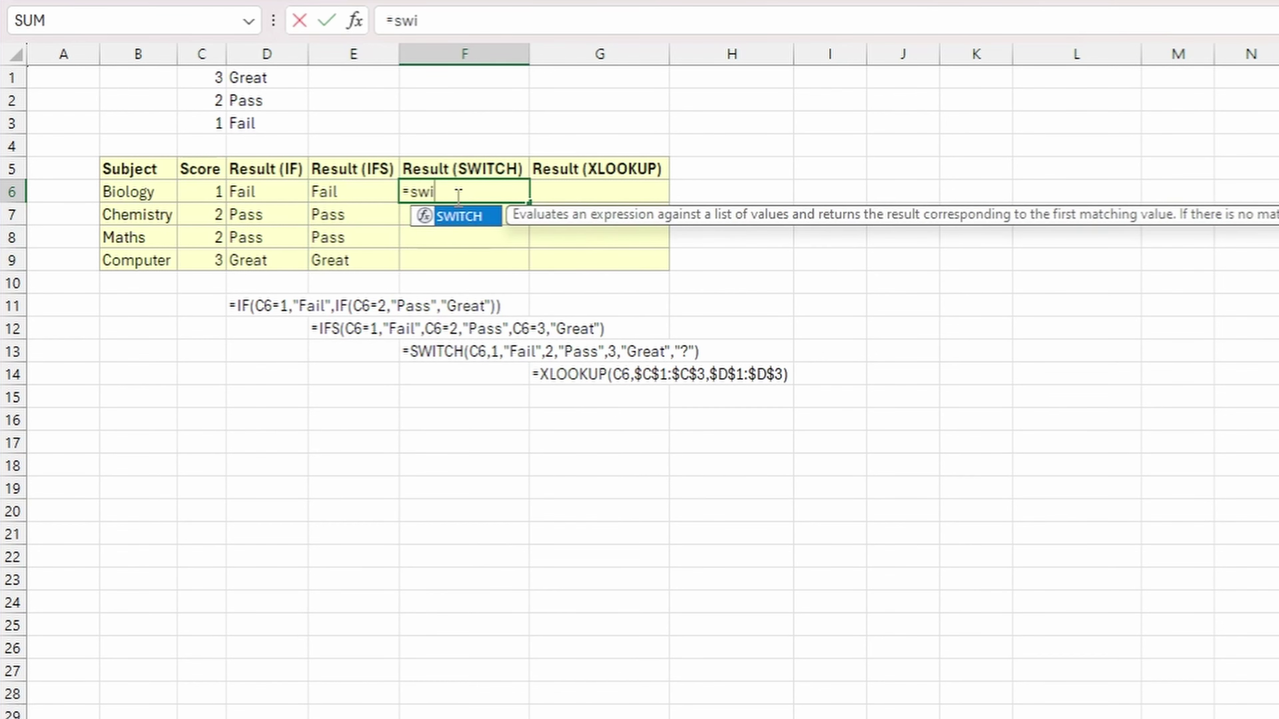
key("Tab")
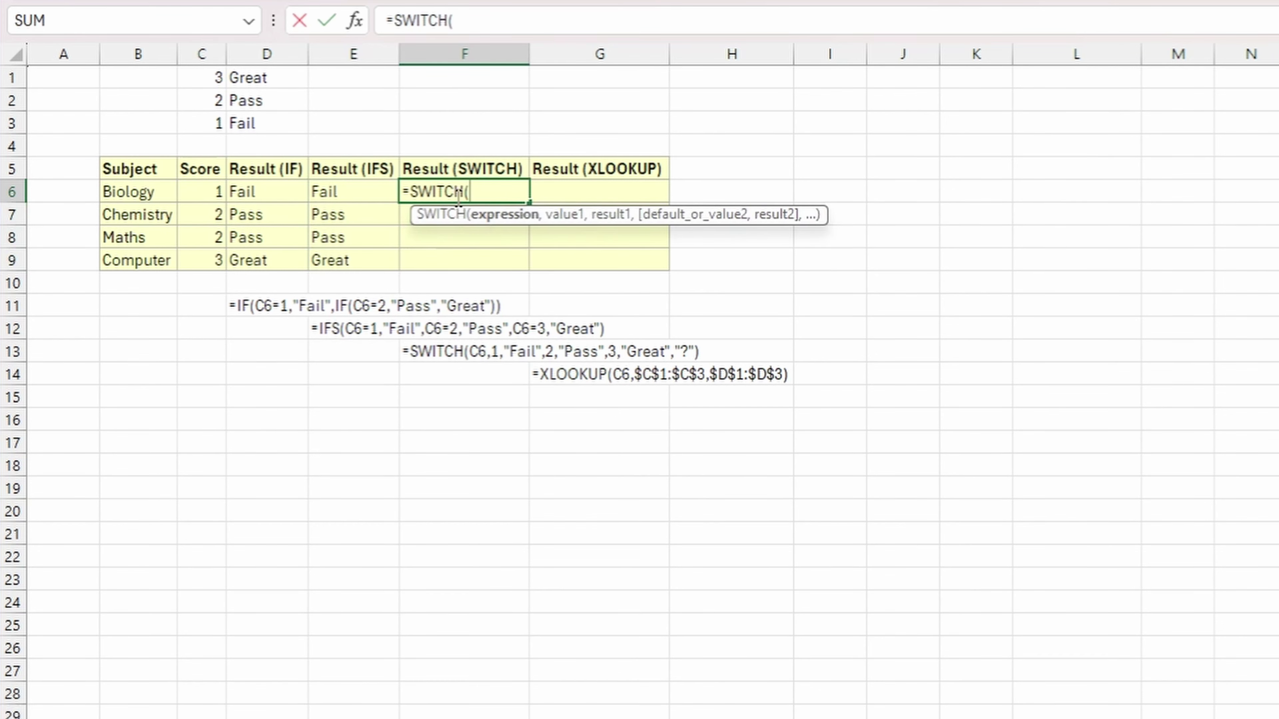
left_click(214, 189)
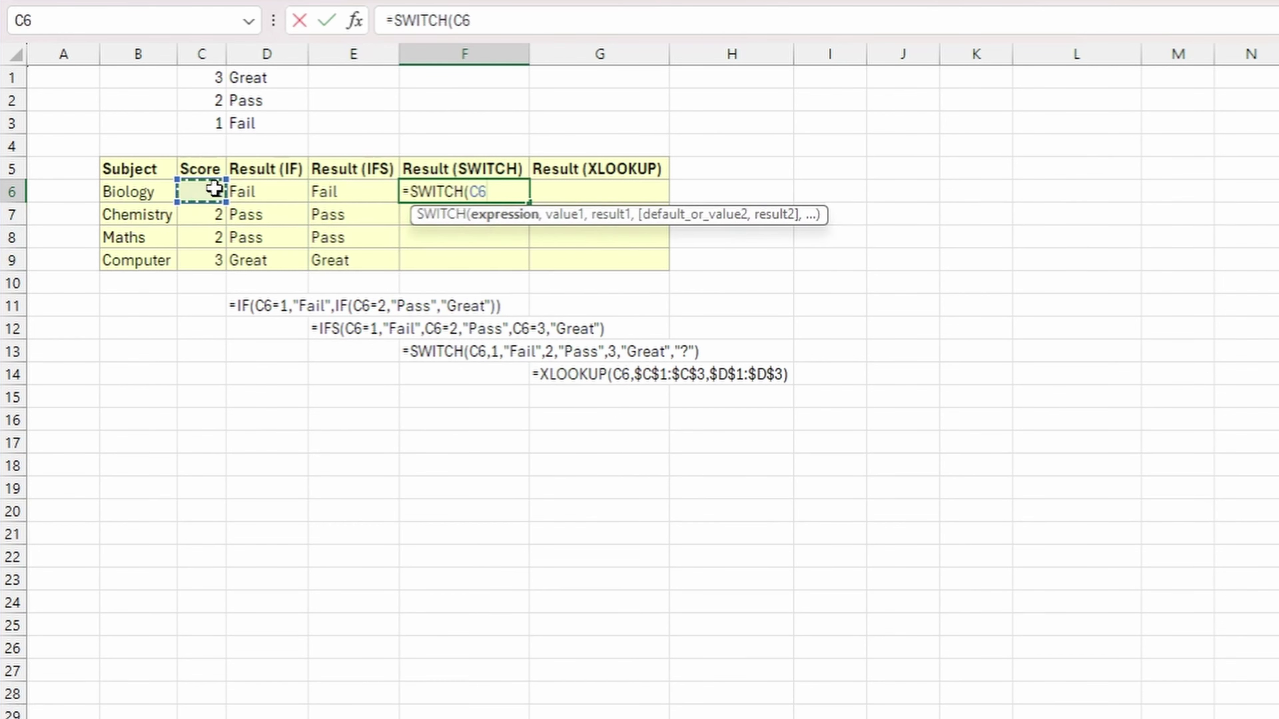
type(",")
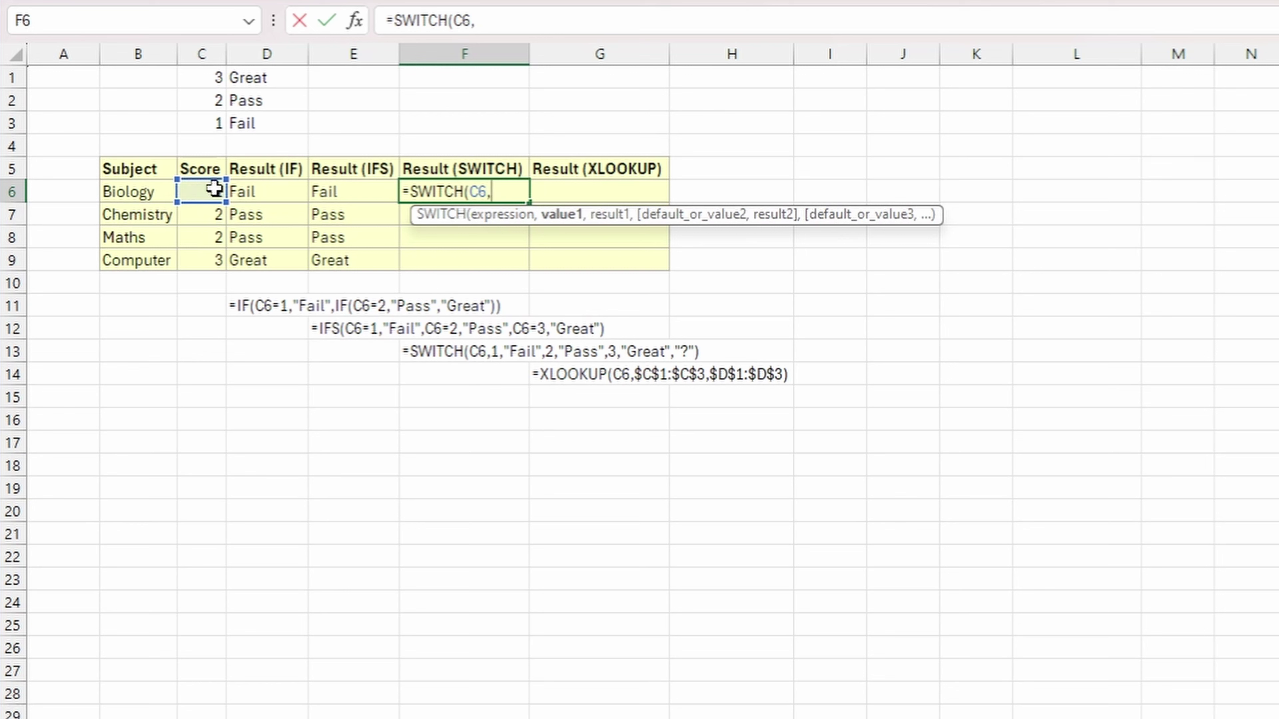
type("1,")
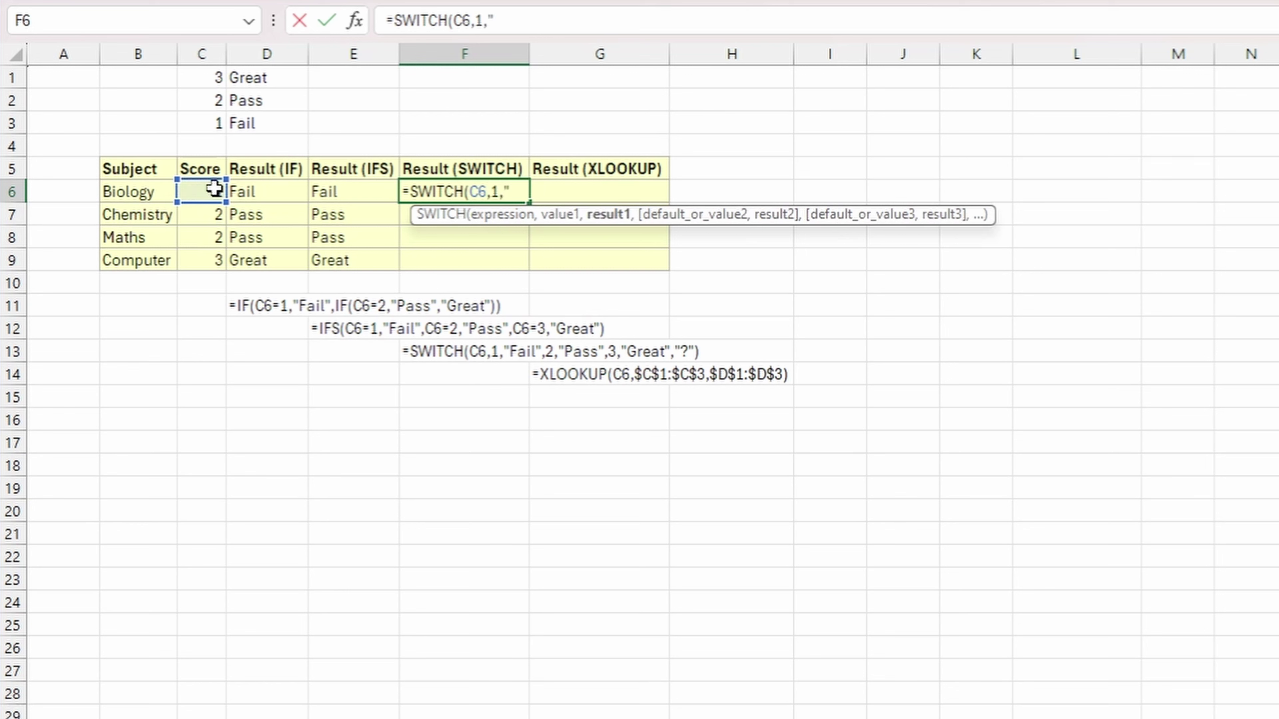
type("\"Fail\",2")
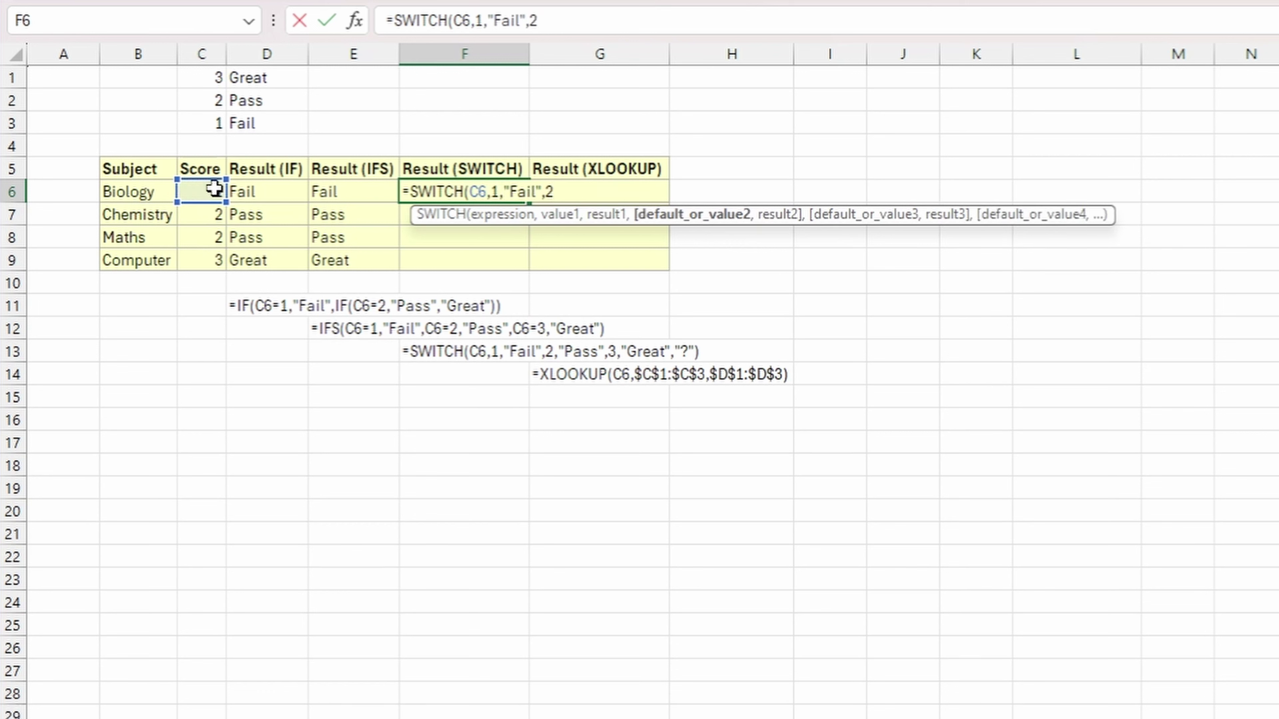
type(",")
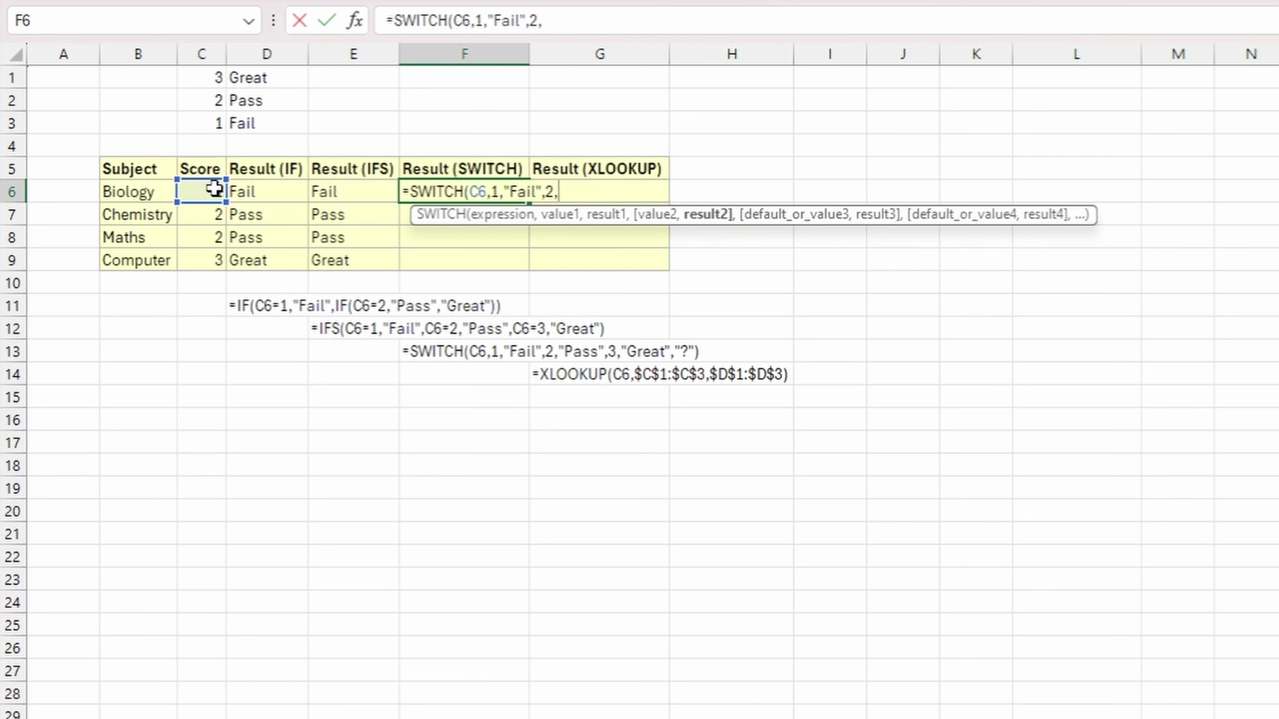
type("\"Pass\",")
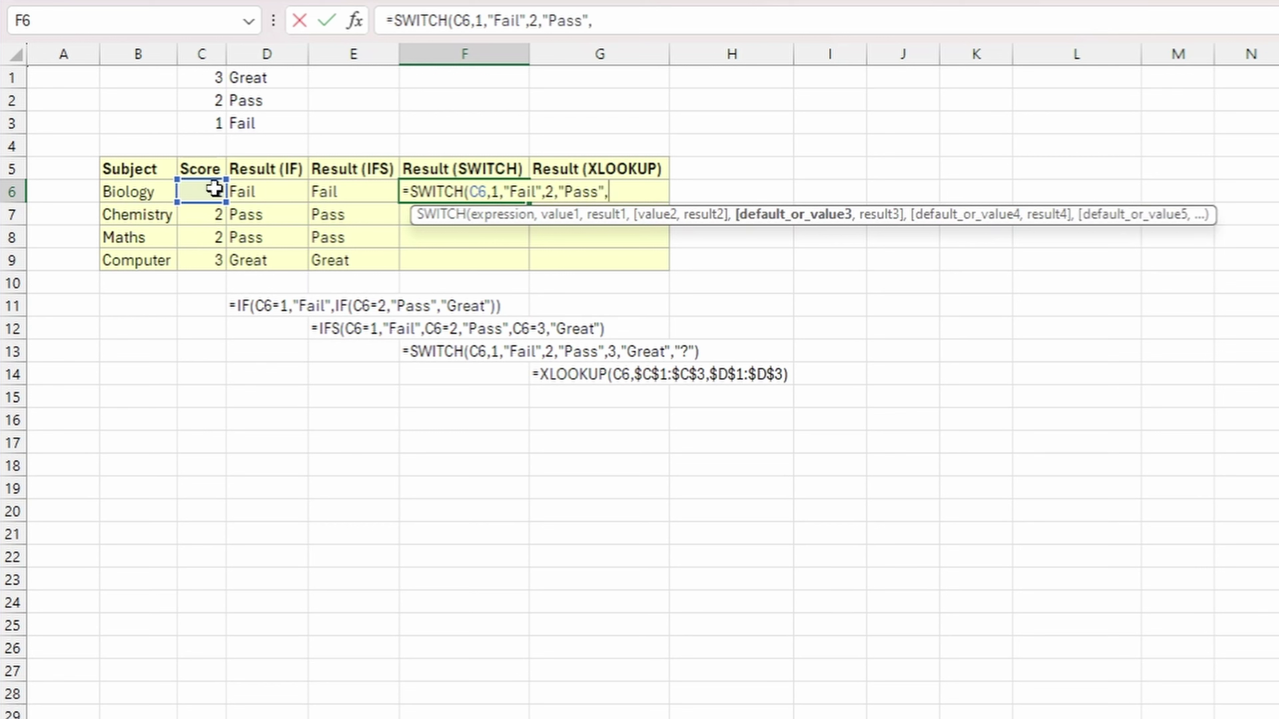
Step: Finish the SWITCH formula with "Great" for 3 and "?" as the default, and fill F6 down through F9
type("3,")
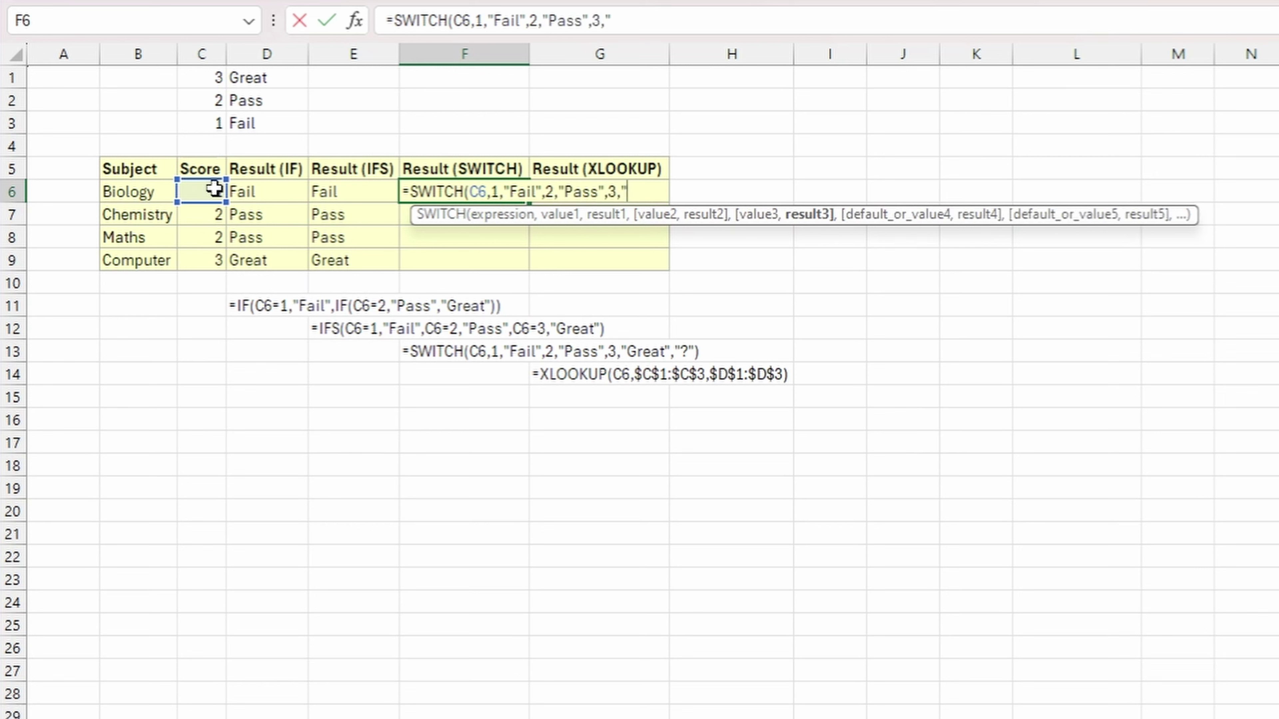
type("\"Great\"")
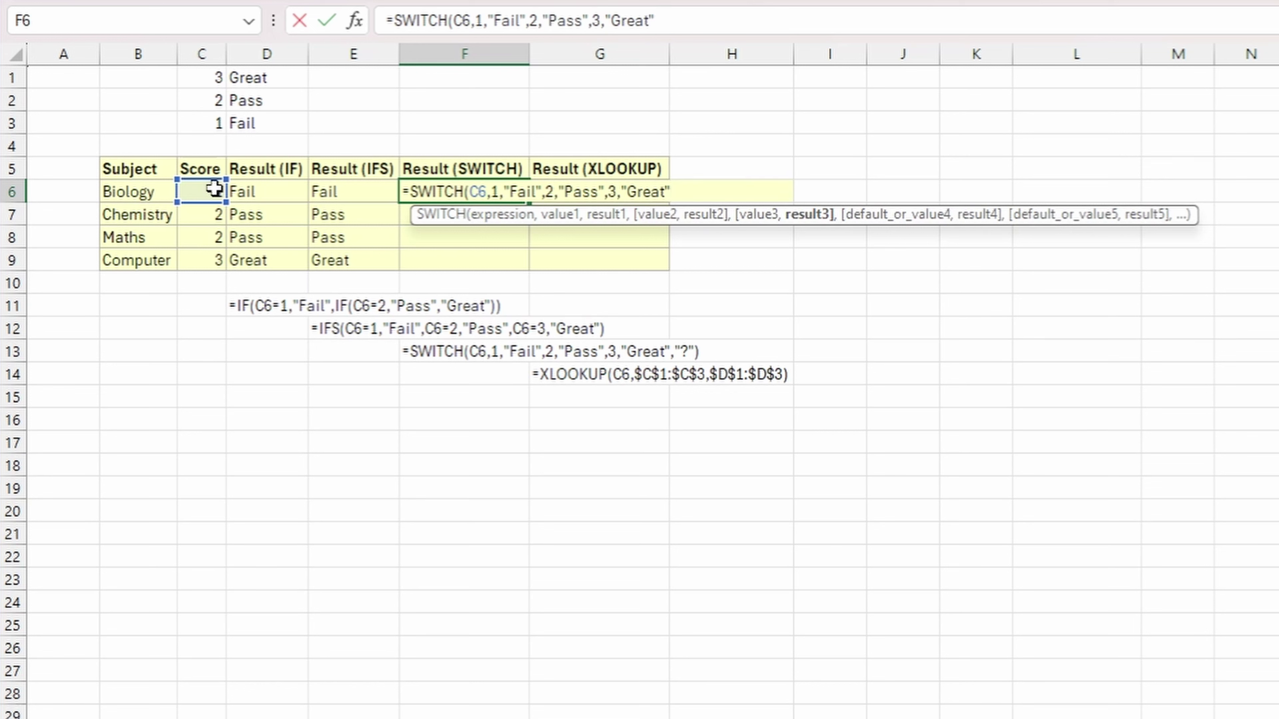
type(",")
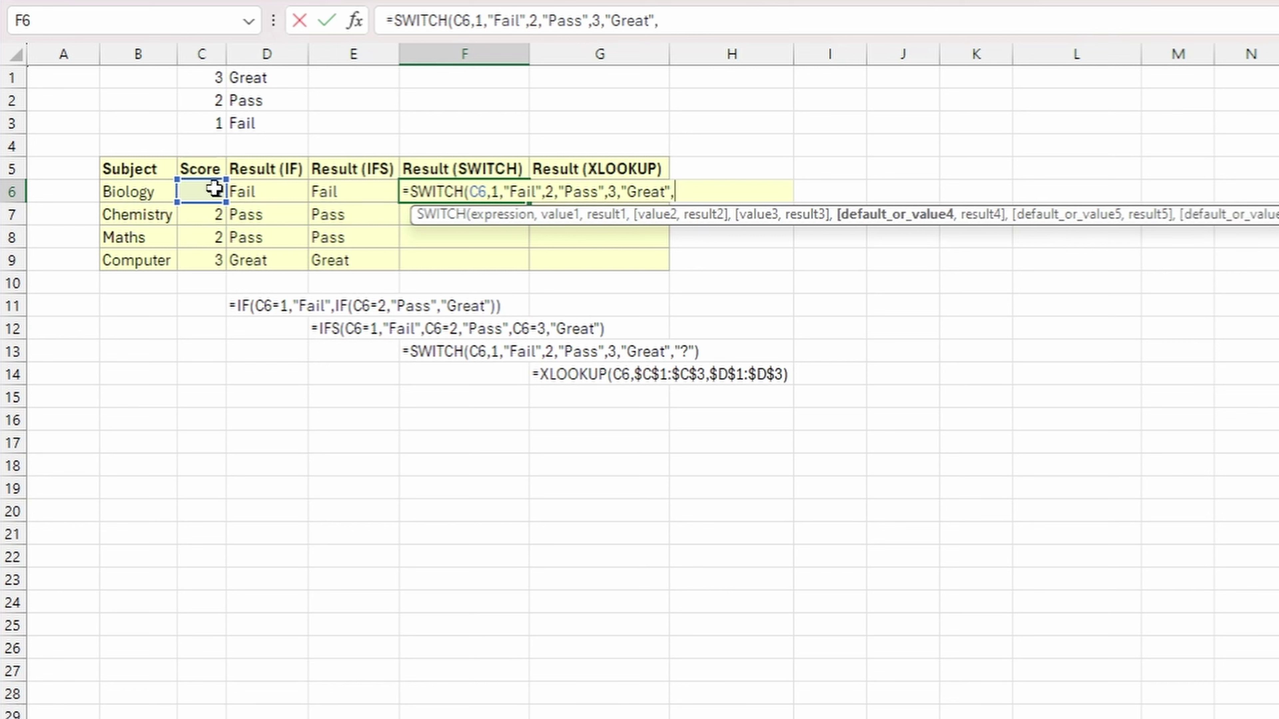
type("\"?\")")
key("Return")
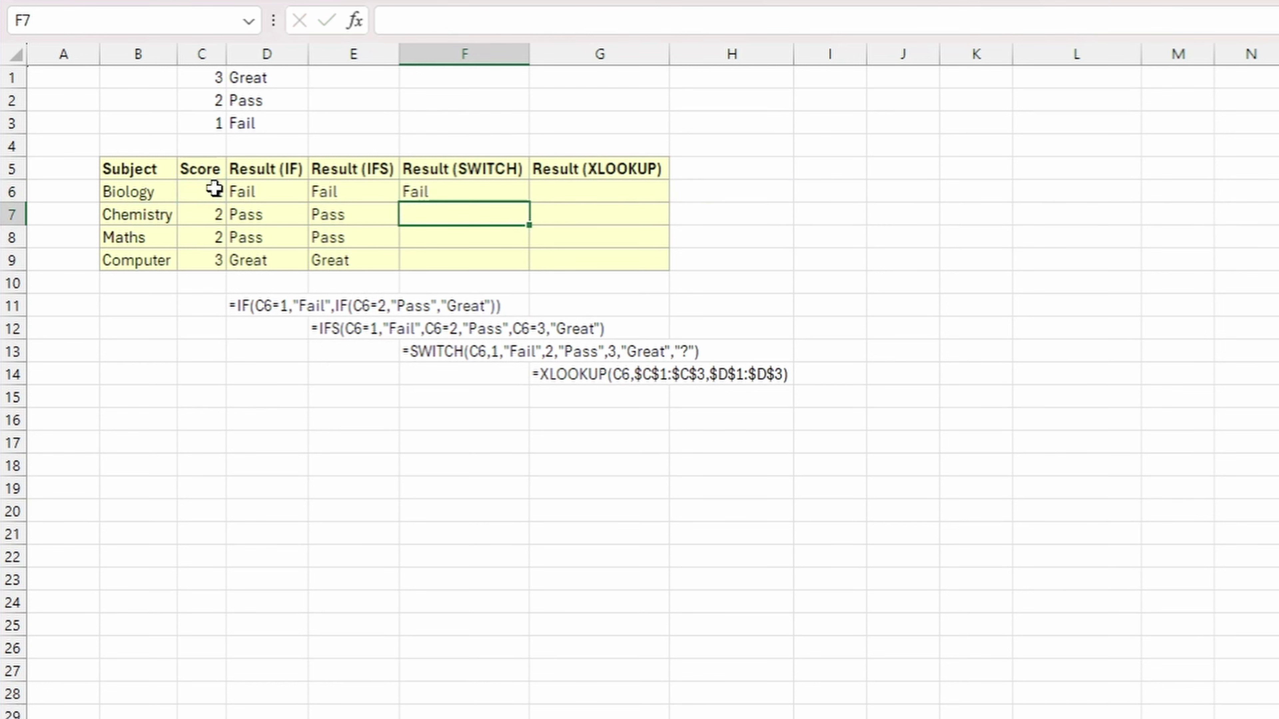
left_click(498, 192)
left_click_drag(526, 201, 522, 260)
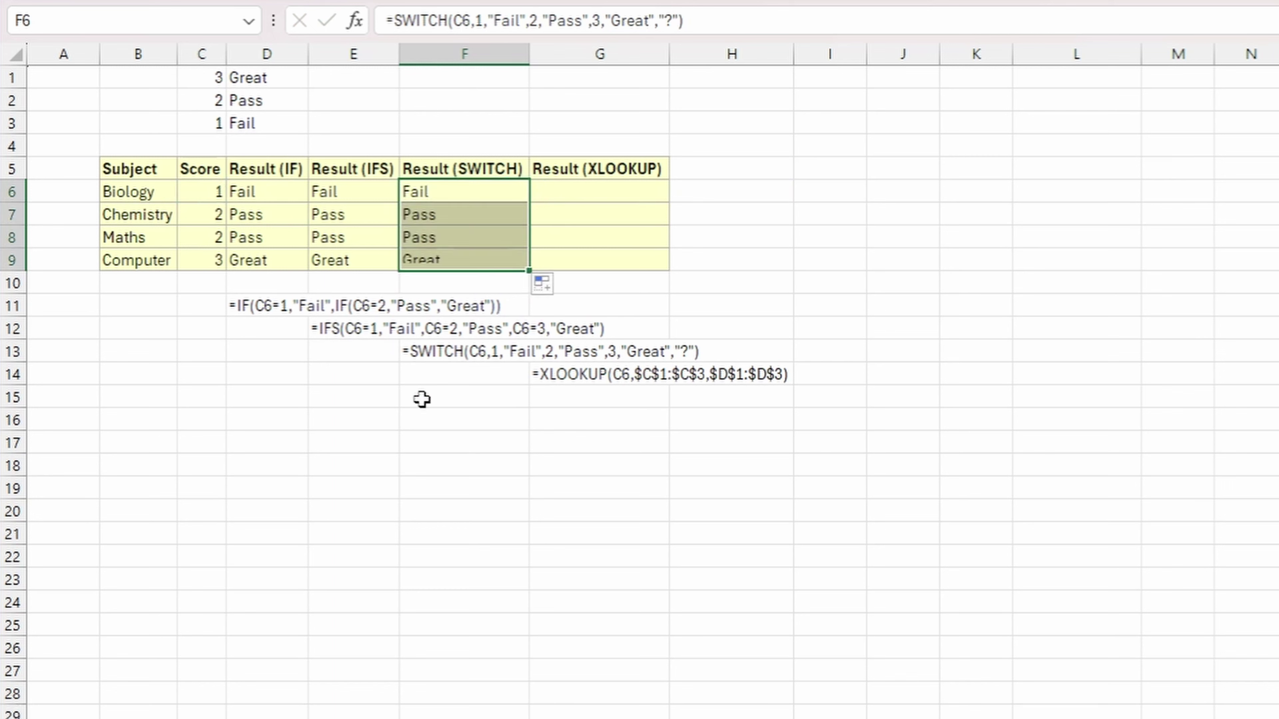
Step: Start an XLOOKUP formula in G6 that looks up C6 in the absolute range $C$1:$C$3
left_click(196, 234)
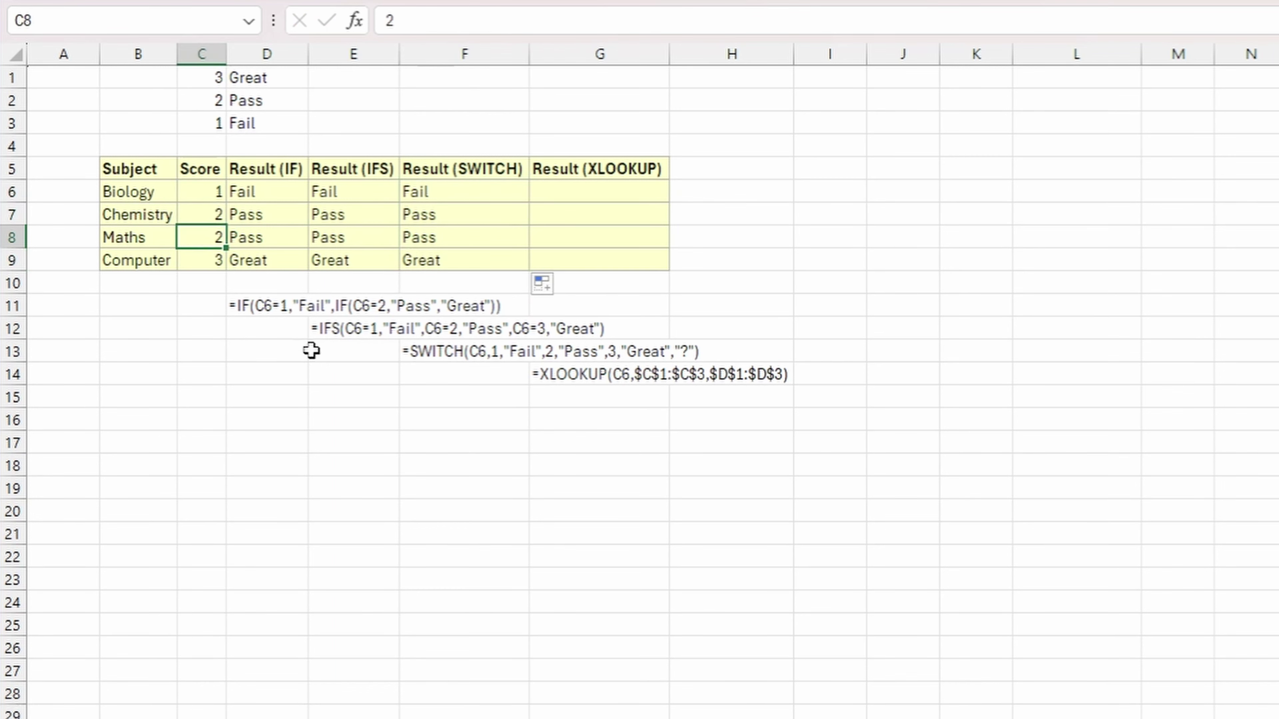
left_click(563, 192)
type("=")
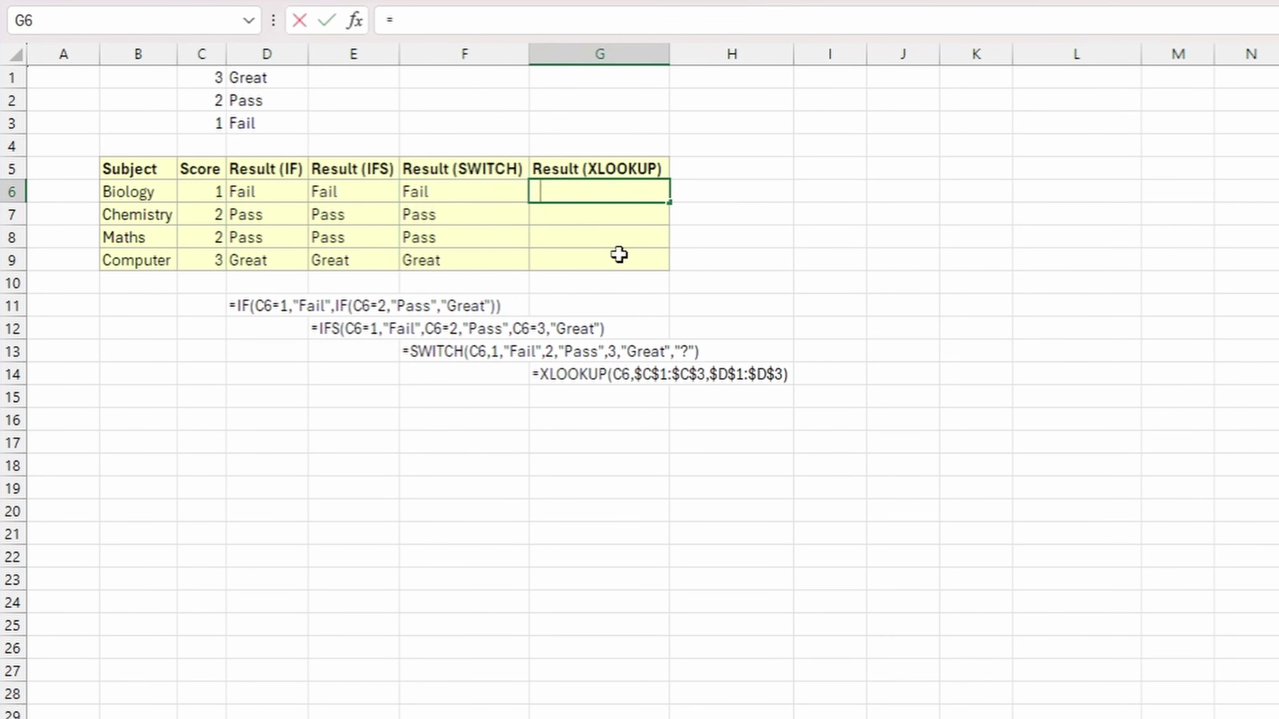
type("XLOOKUP(")
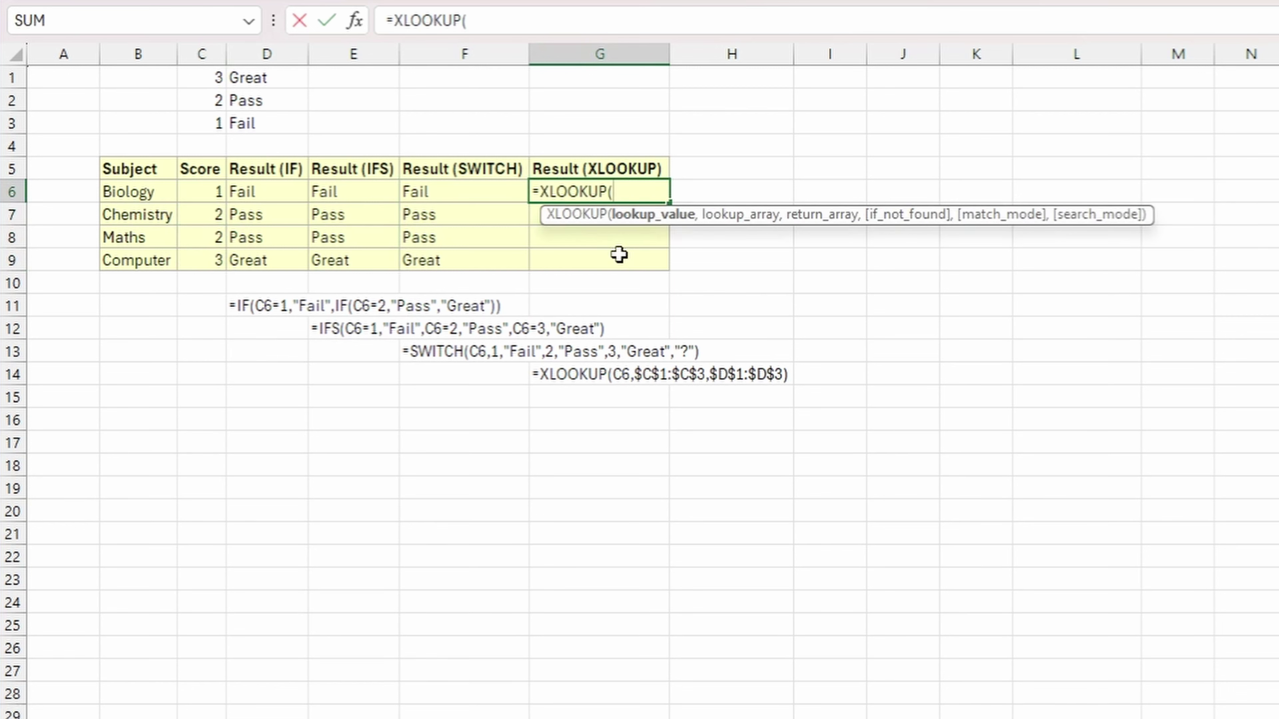
left_click(208, 196)
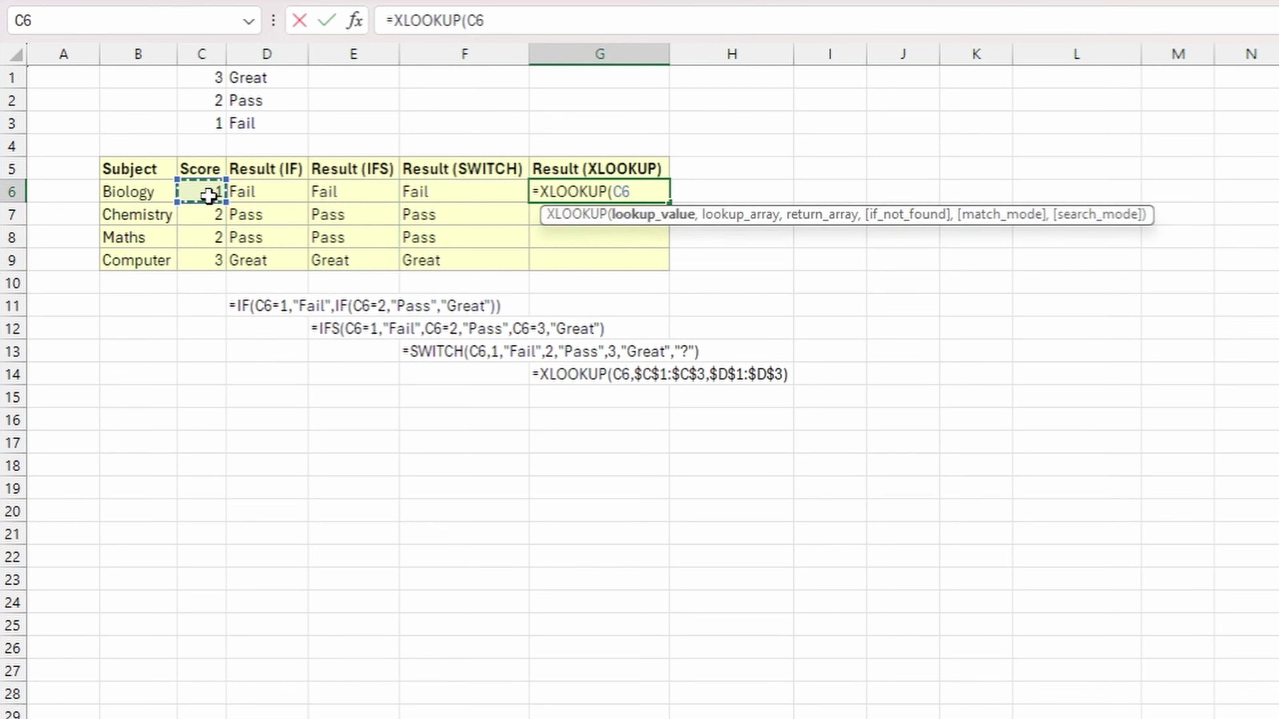
type(",")
left_click_drag(206, 78, 207, 119)
key("F4")
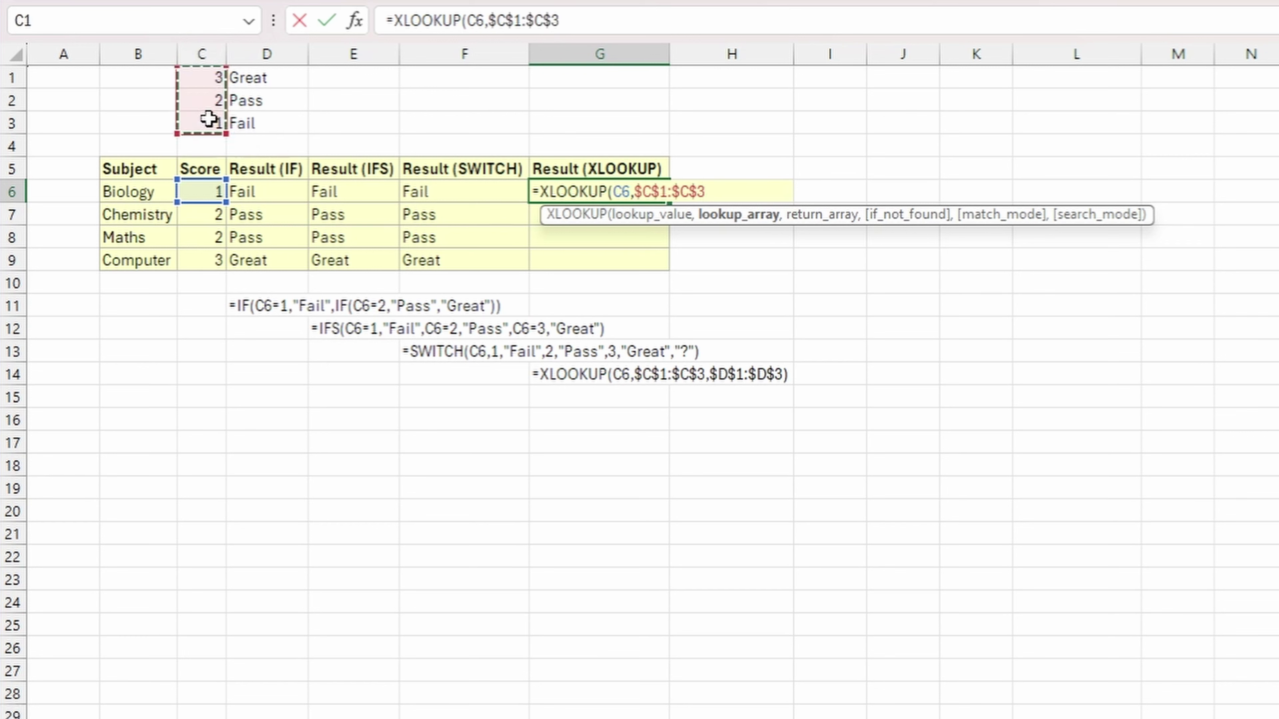
Step: Finish the XLOOKUP formula in G6 with $D$1:$D$3 as the absolute return range
type(",")
left_click_drag(254, 77, 255, 120)
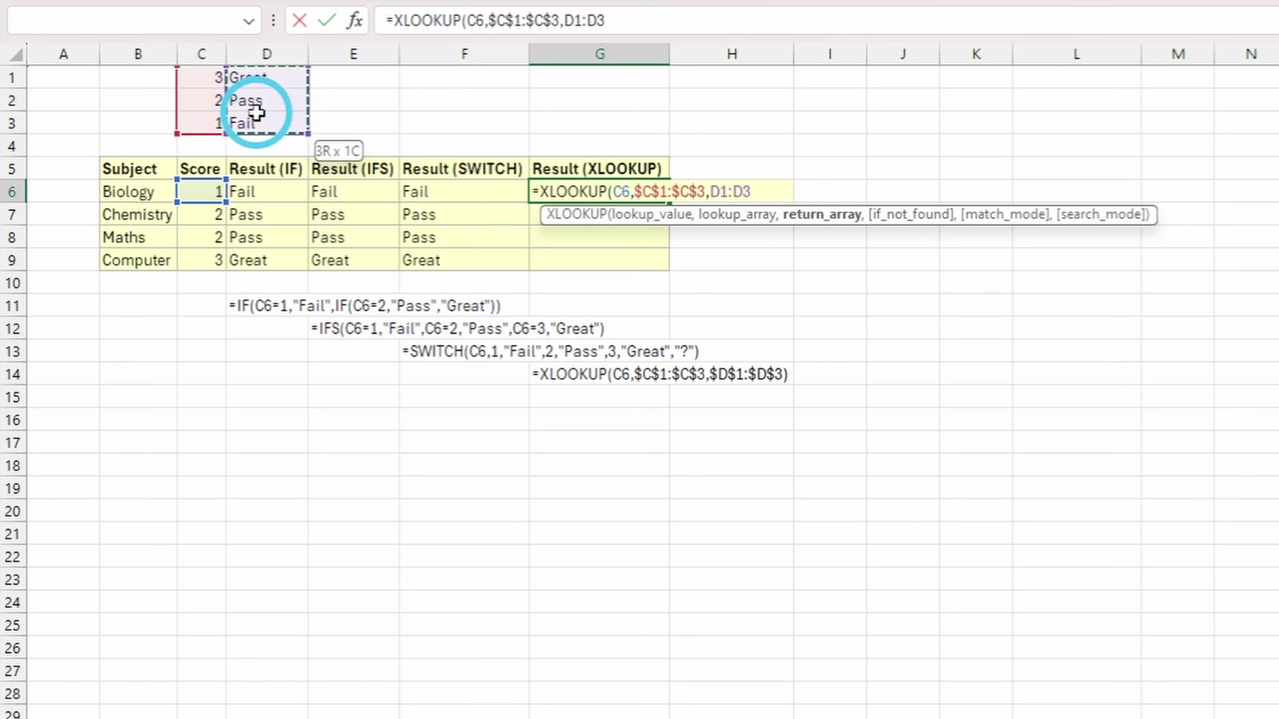
key("F4")
type(")")
key("Return")
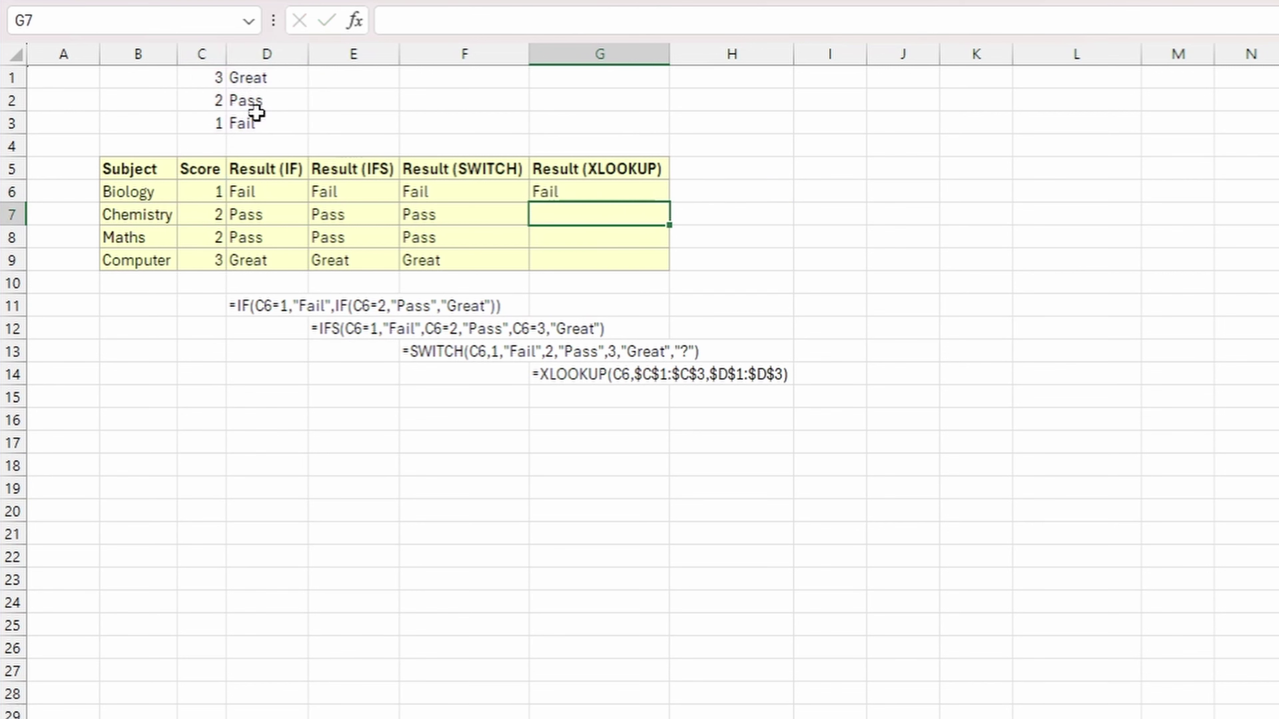
Step: Copy the XLOOKUP formula from G6 down through G9
key("Up")
key("ctrl+c")
key("Left")
key("ctrl+Down")
key("Right")
key("ctrl+shift+Up")
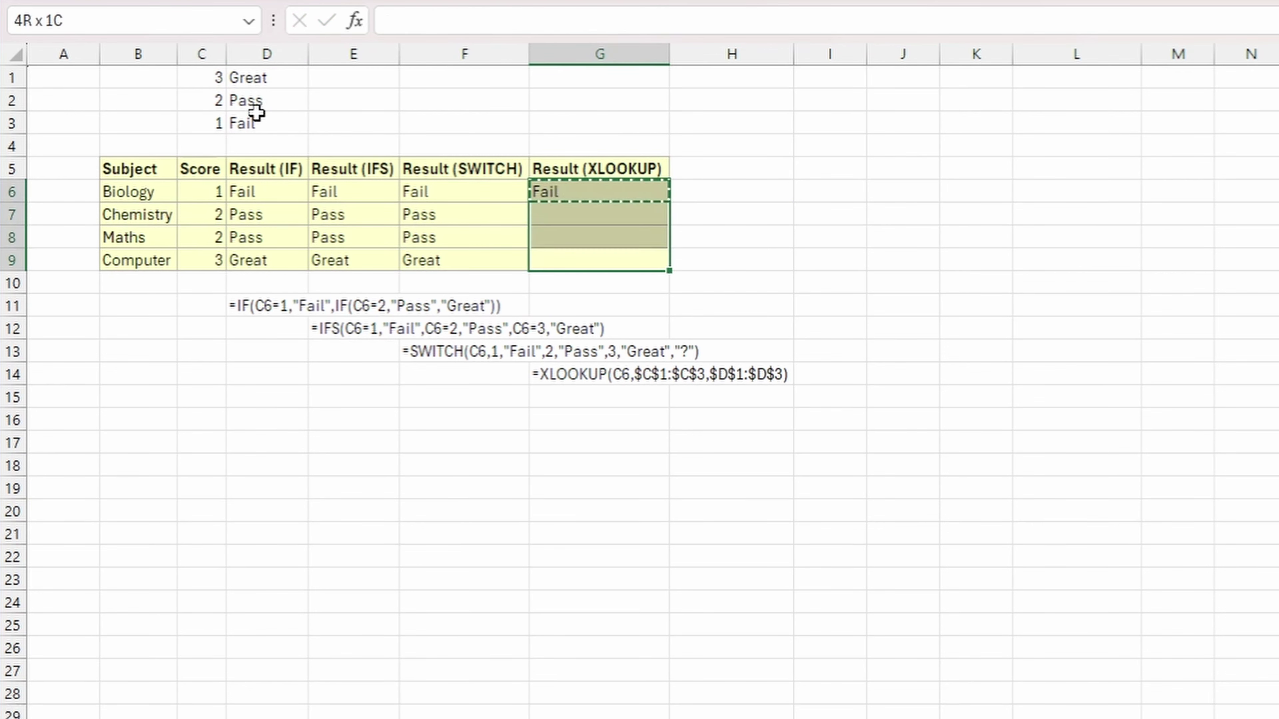
key("Return")
Step: Add "?" as the if_not_found argument of the XLOOKUP in G6, and copy the updated formula down through G9
left_click(561, 190)
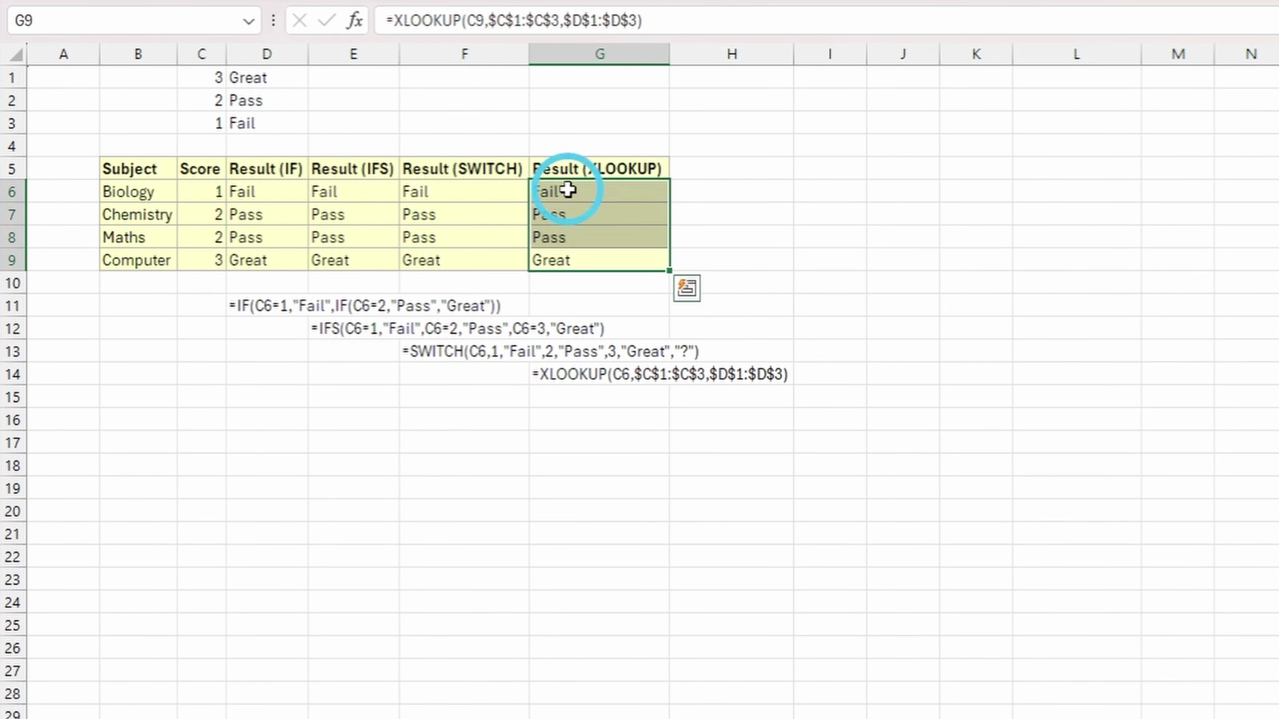
left_click(641, 20)
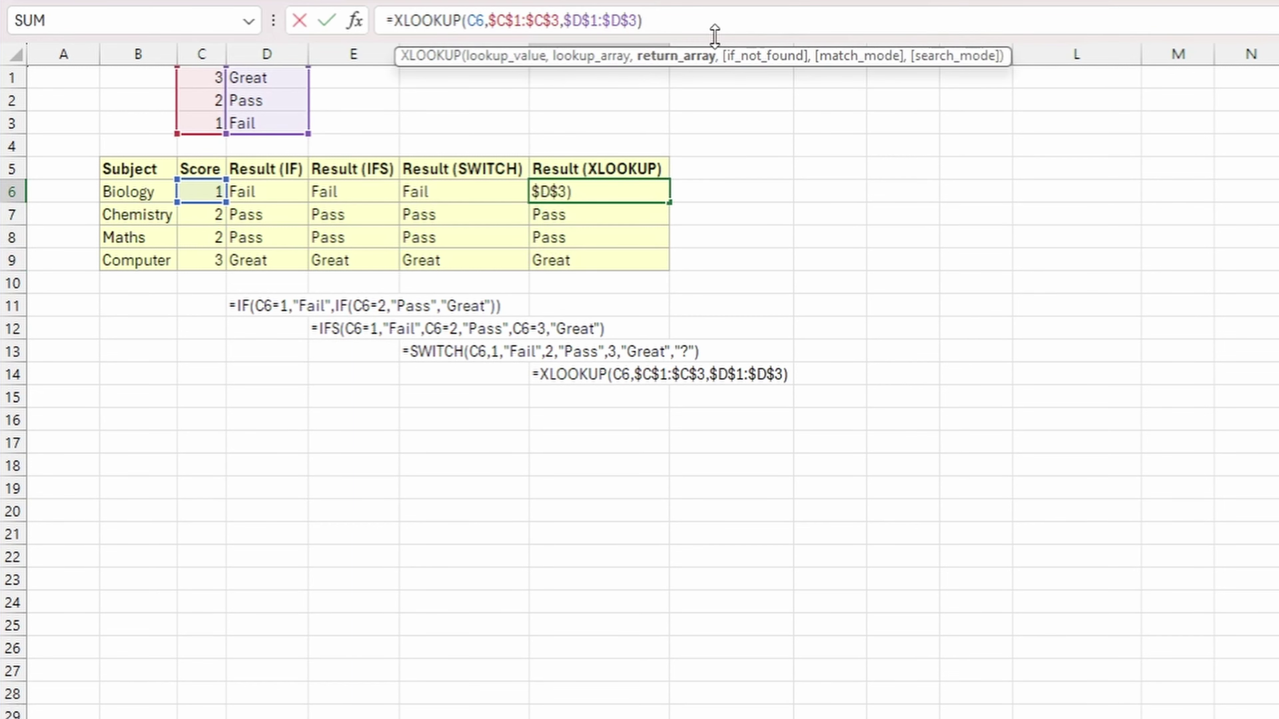
type(",\"")
type("?\"")
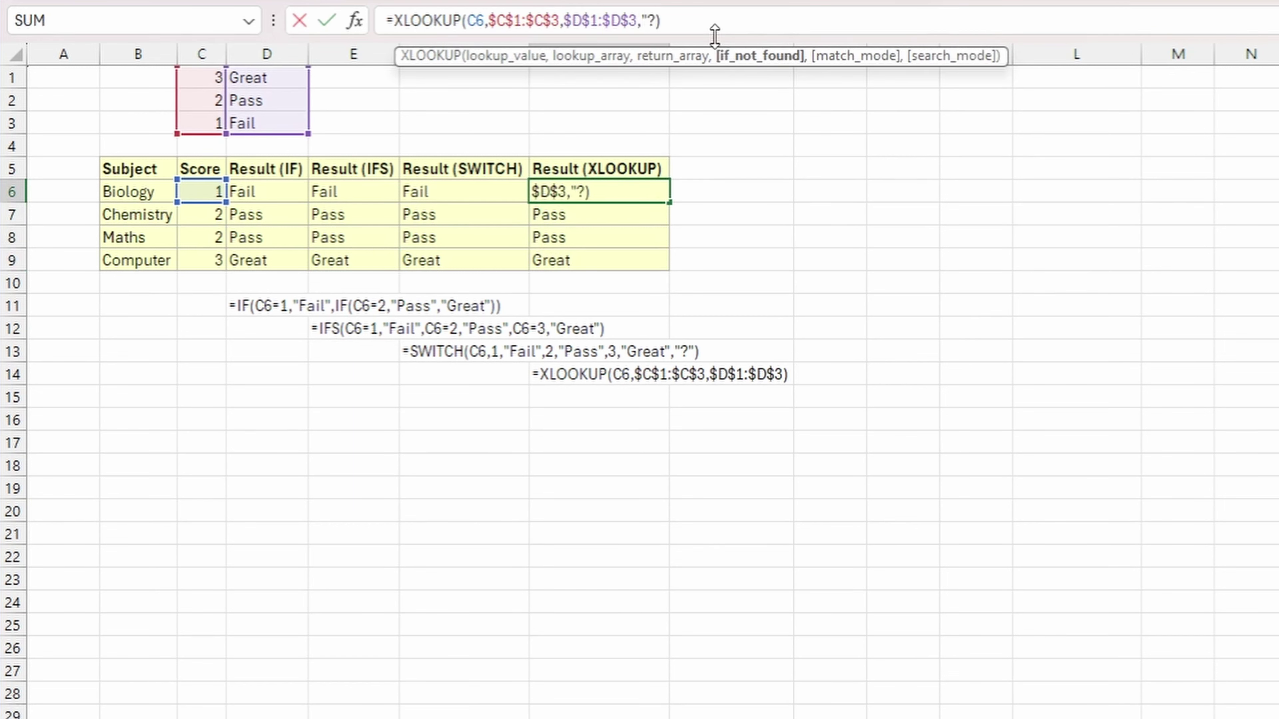
key("Return")
key("Up")
key("ctrl+c")
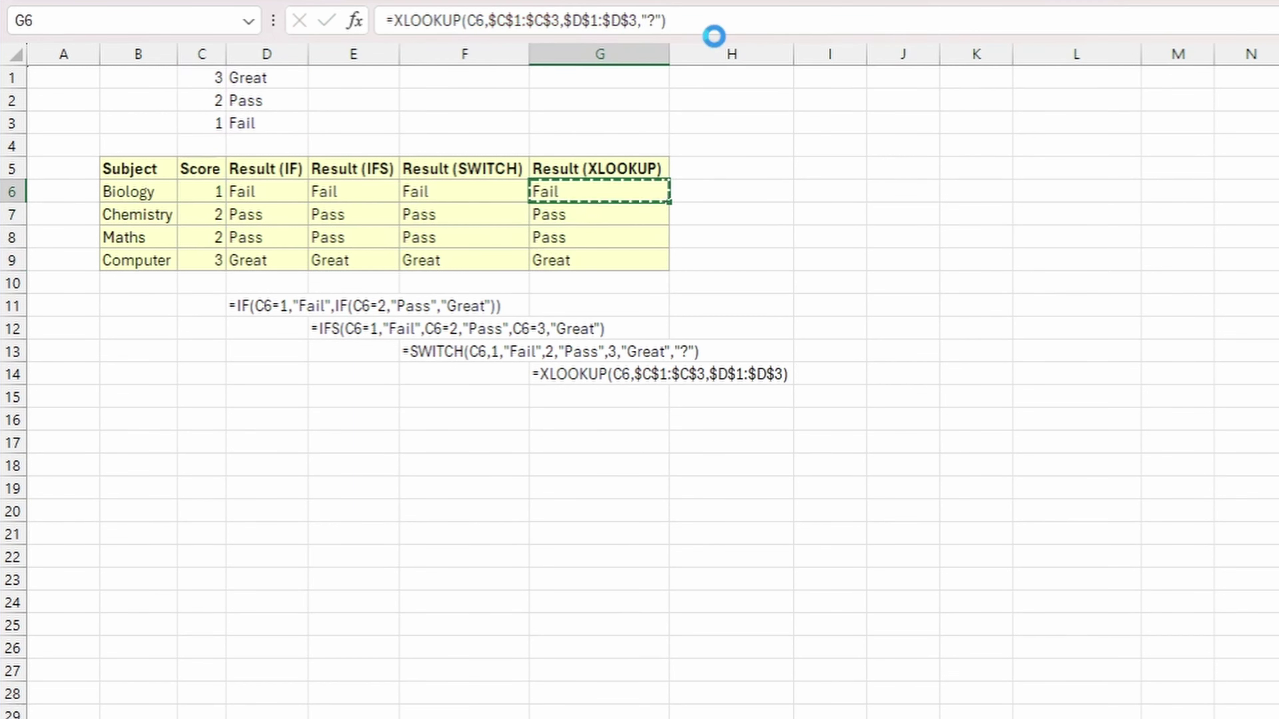
key("ctrl+shift+Down")
key("ctrl+v")
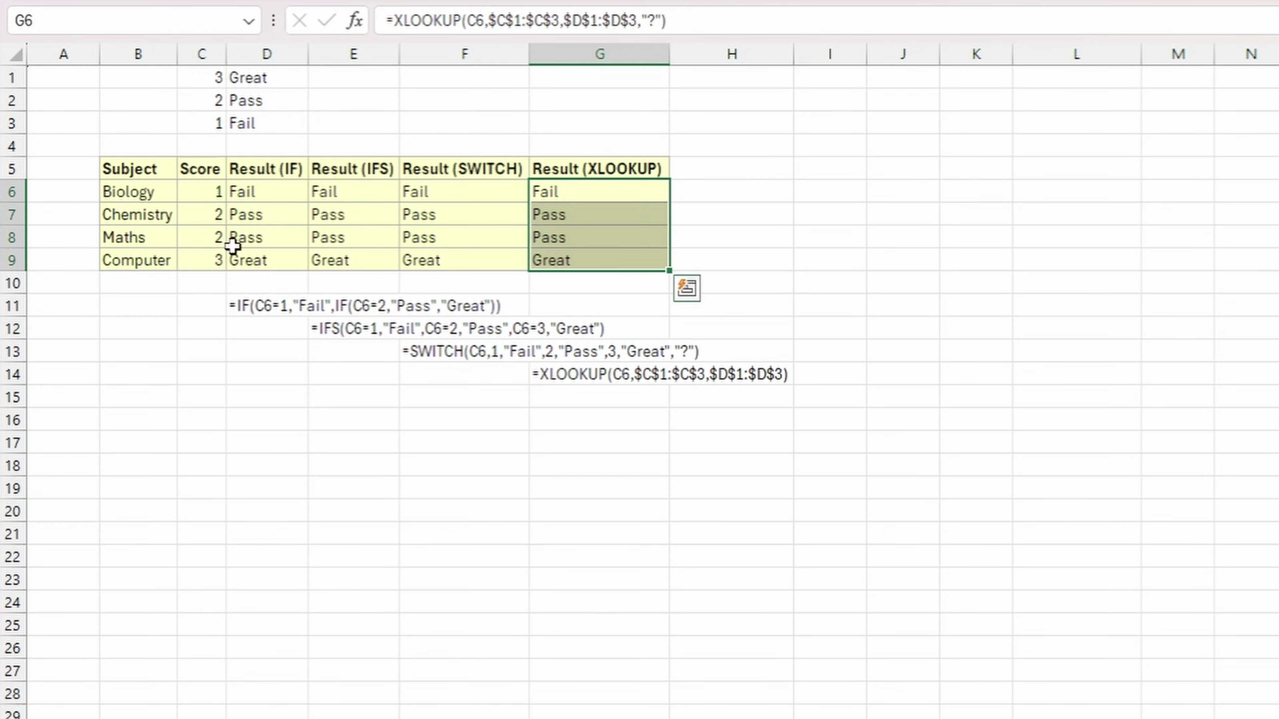
Step: Test the four result formulas with a Maths score of 4 in C8, and restore the score to 2
left_click(222, 242)
type("4")
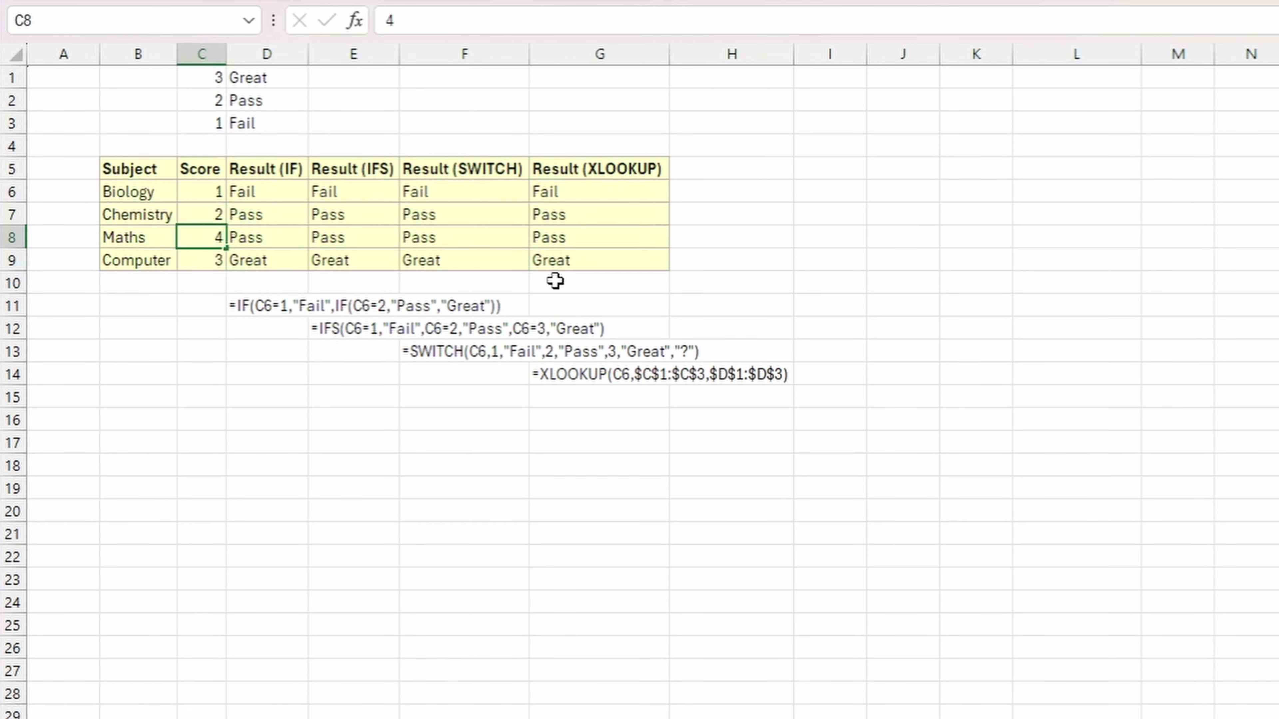
key("Return")
left_click_drag(458, 241, 573, 237)
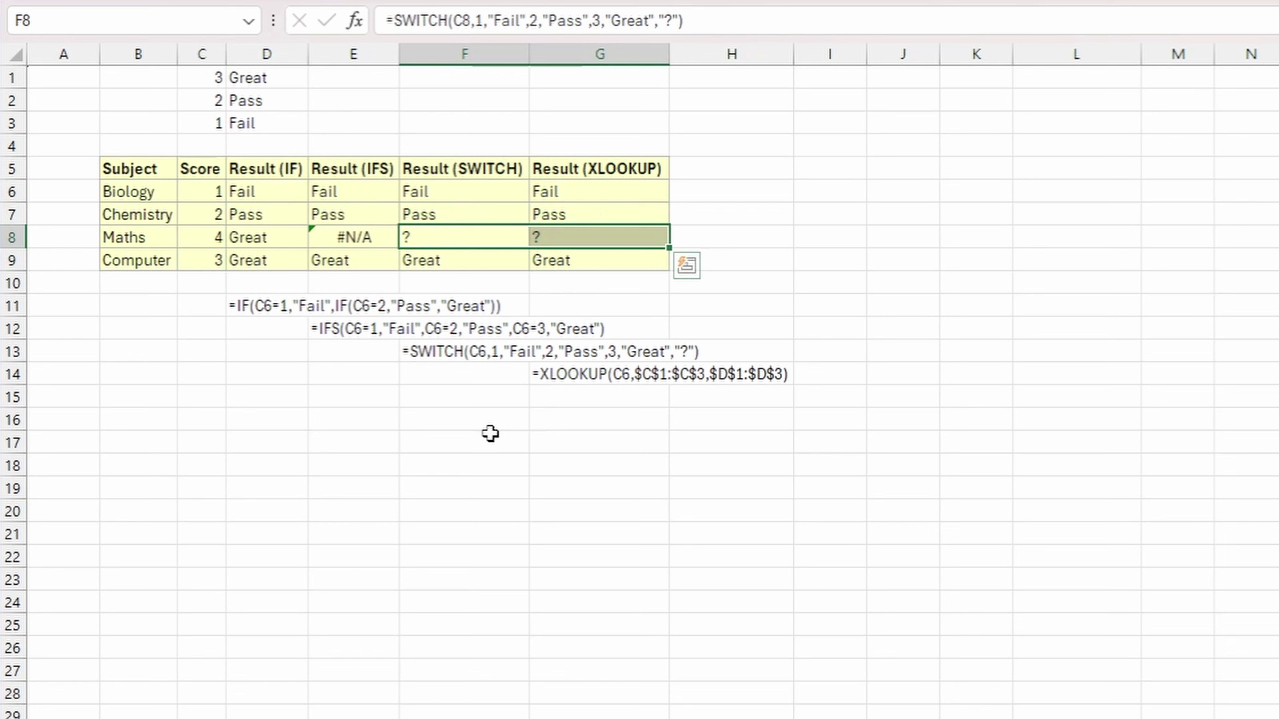
left_click(325, 243)
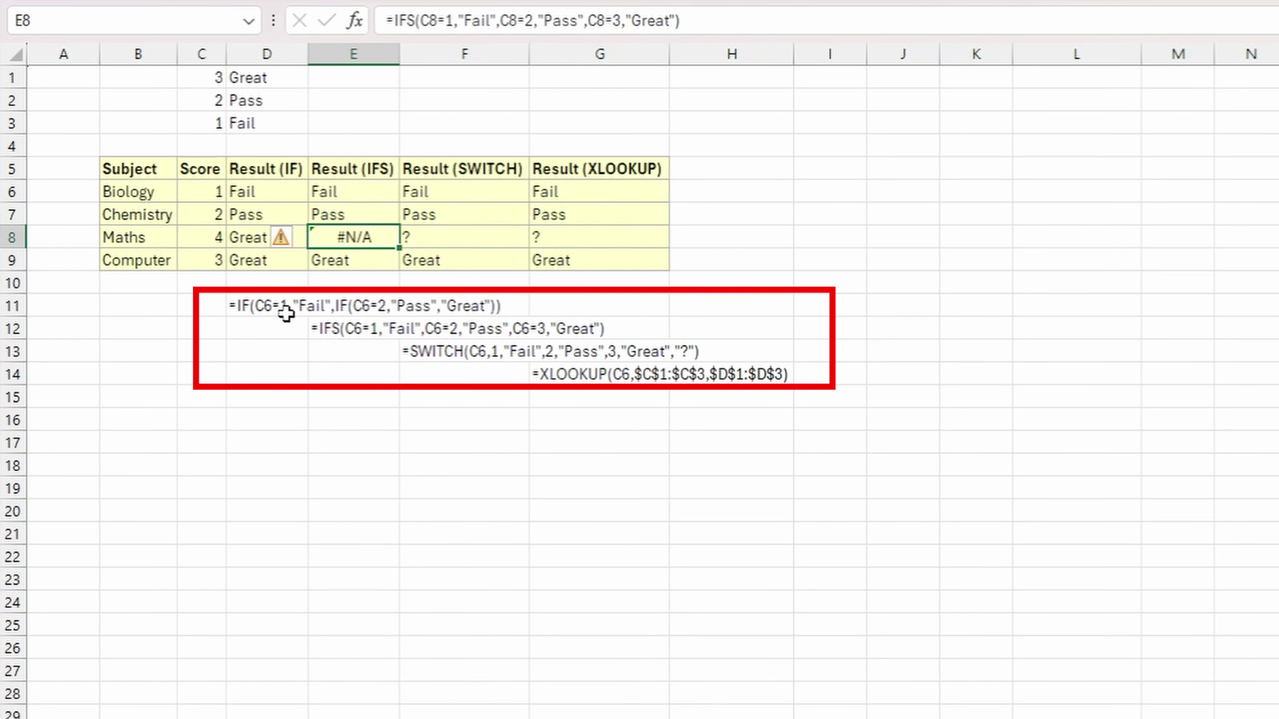
left_click(241, 233)
left_click(212, 241)
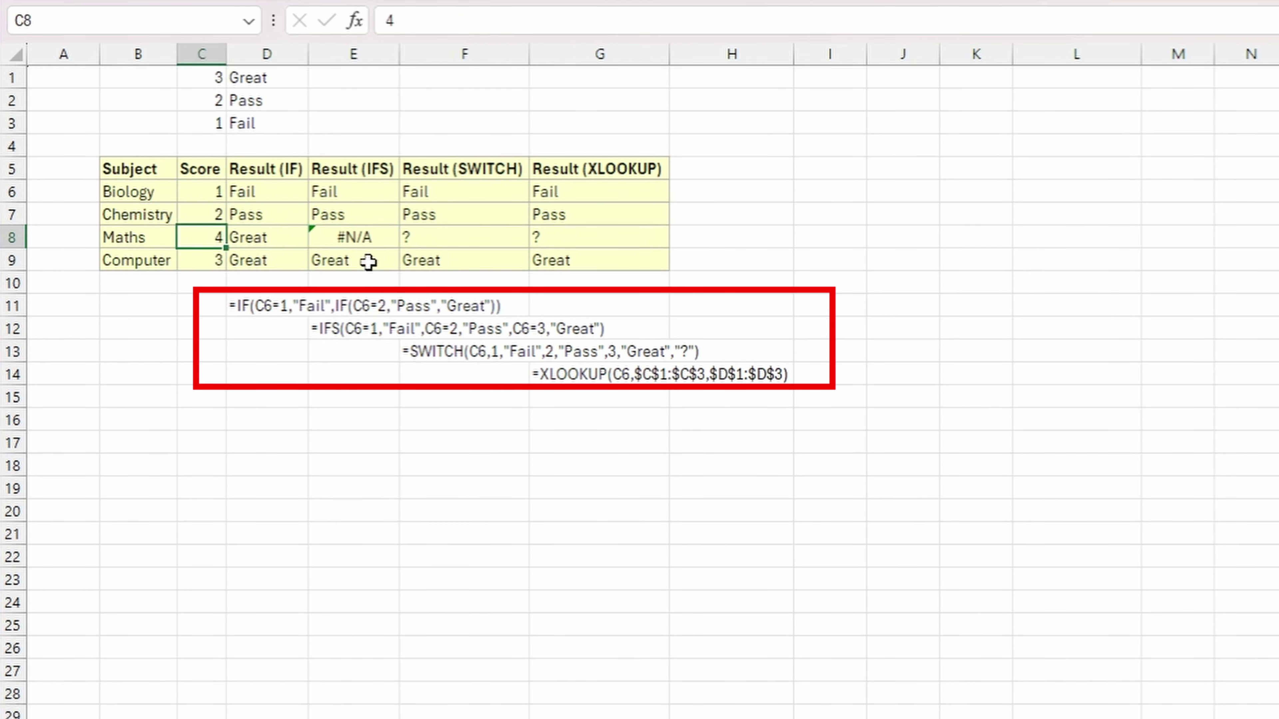
type("2")
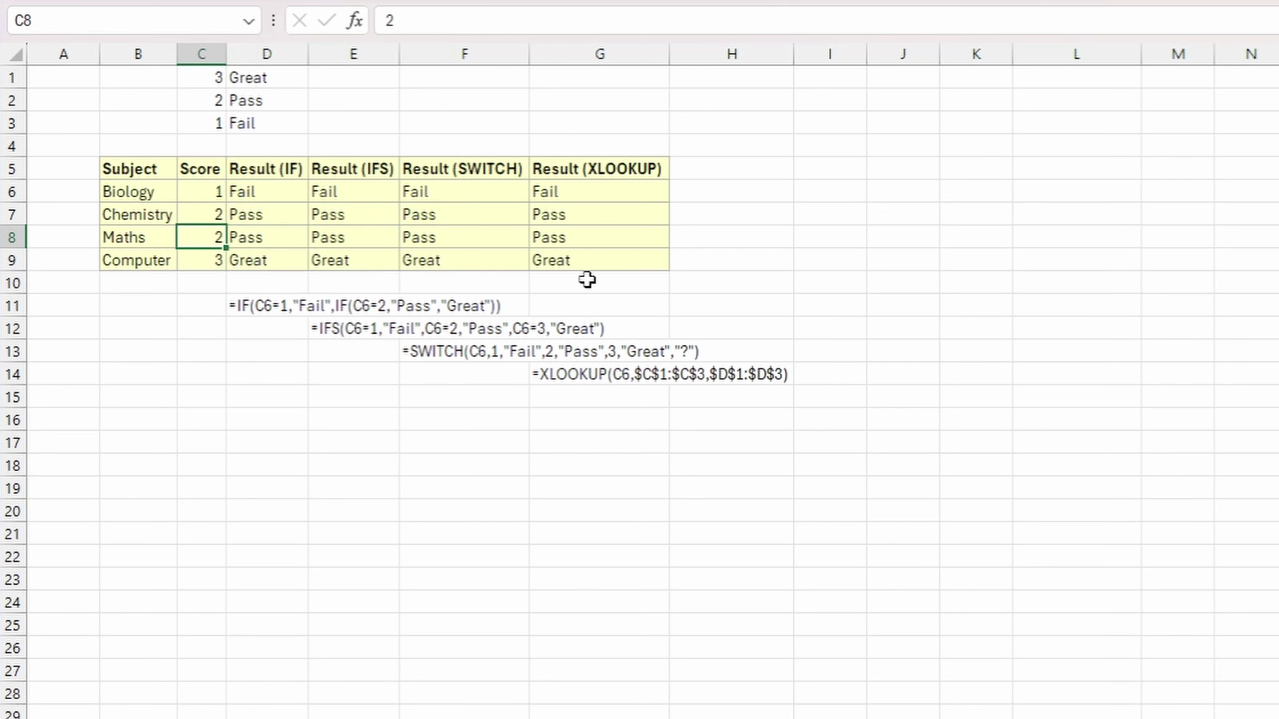
Step: Enter the label "Rate" in H10, beside the row directly below the results table
left_click(588, 282)
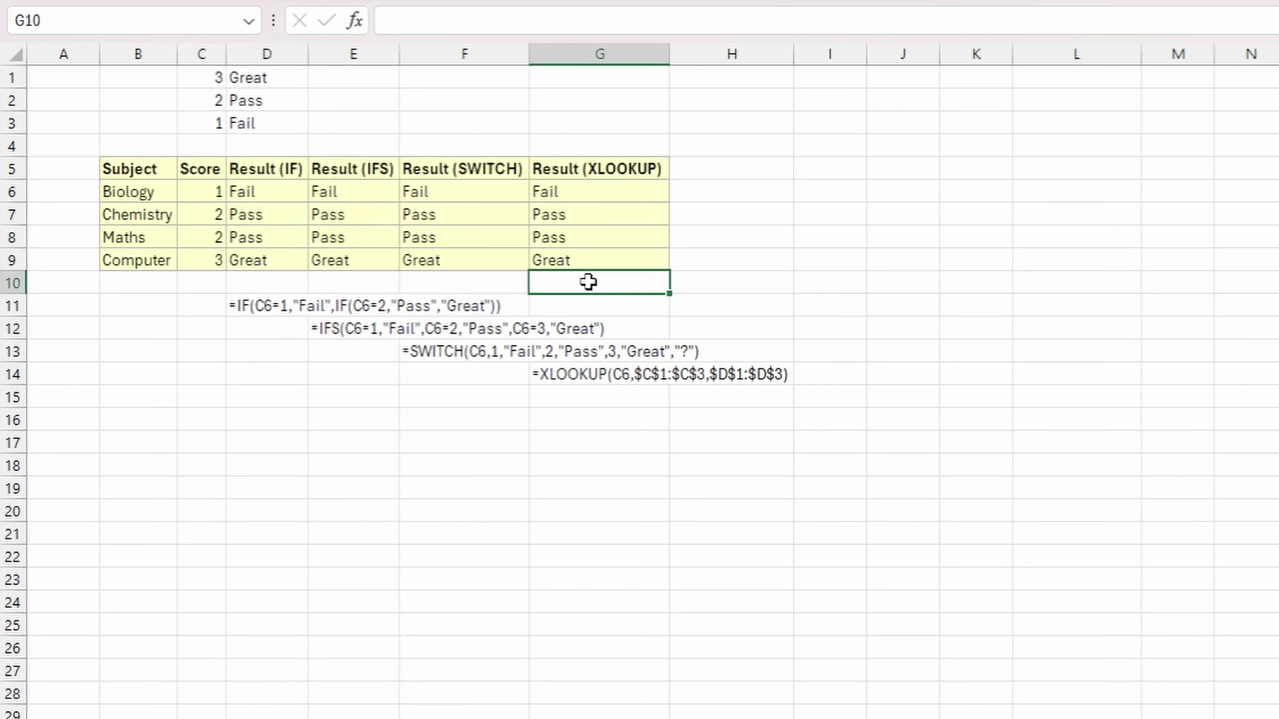
type("1")
key("Escape")
key("Right")
type("Rate")
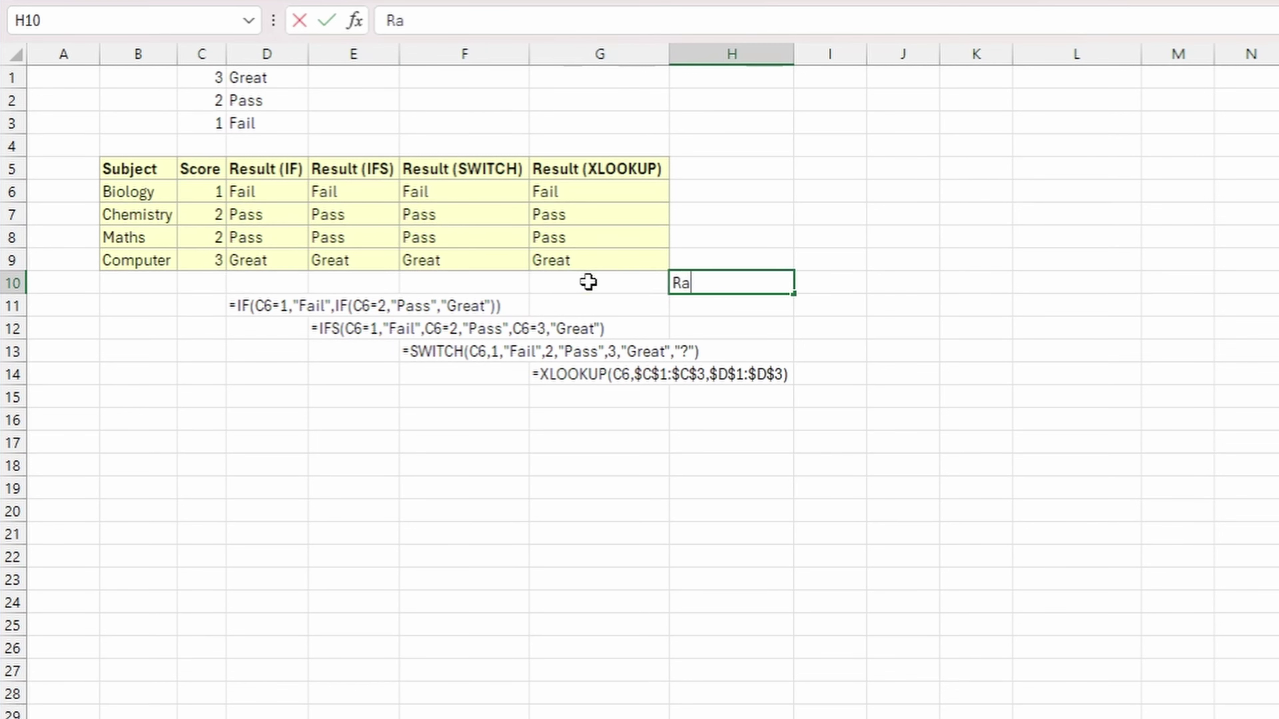
key("Return")
Step: Enter the ratings 1 in G10, 2 in F10, 3 in E10 and 4 in D10
left_click(588, 282)
type("1")
key("Left")
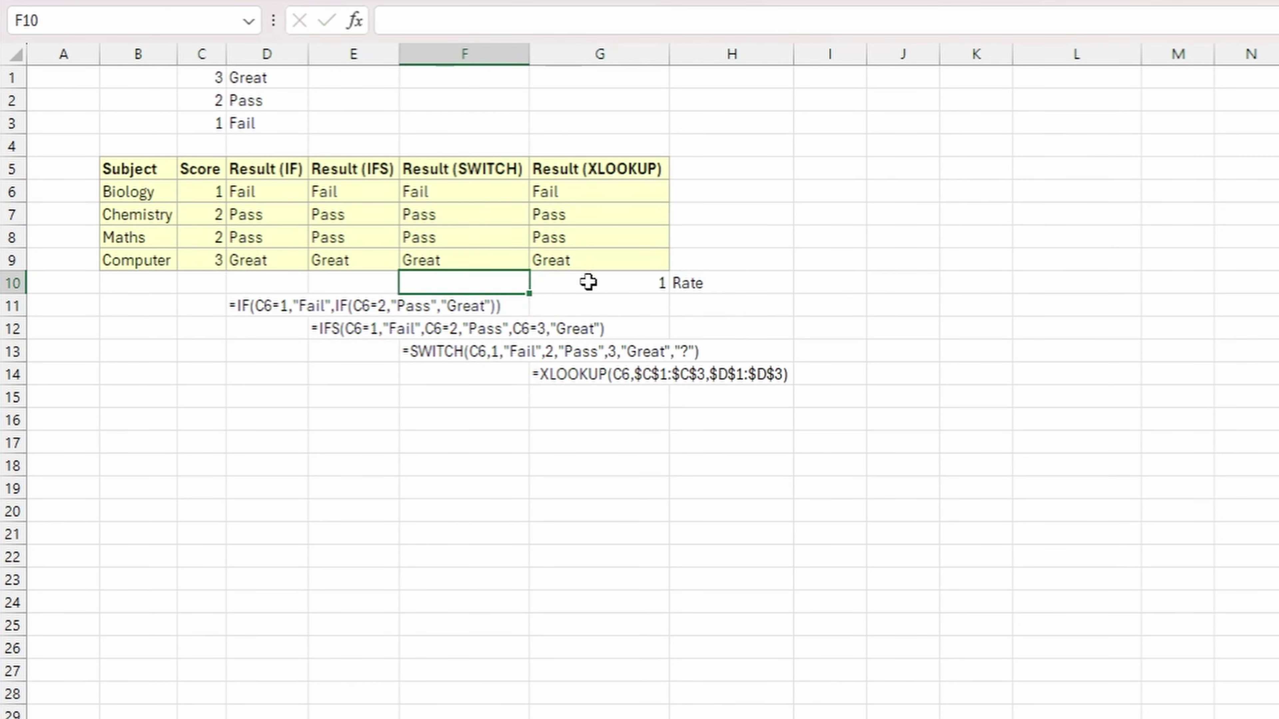
type("2")
key("Left")
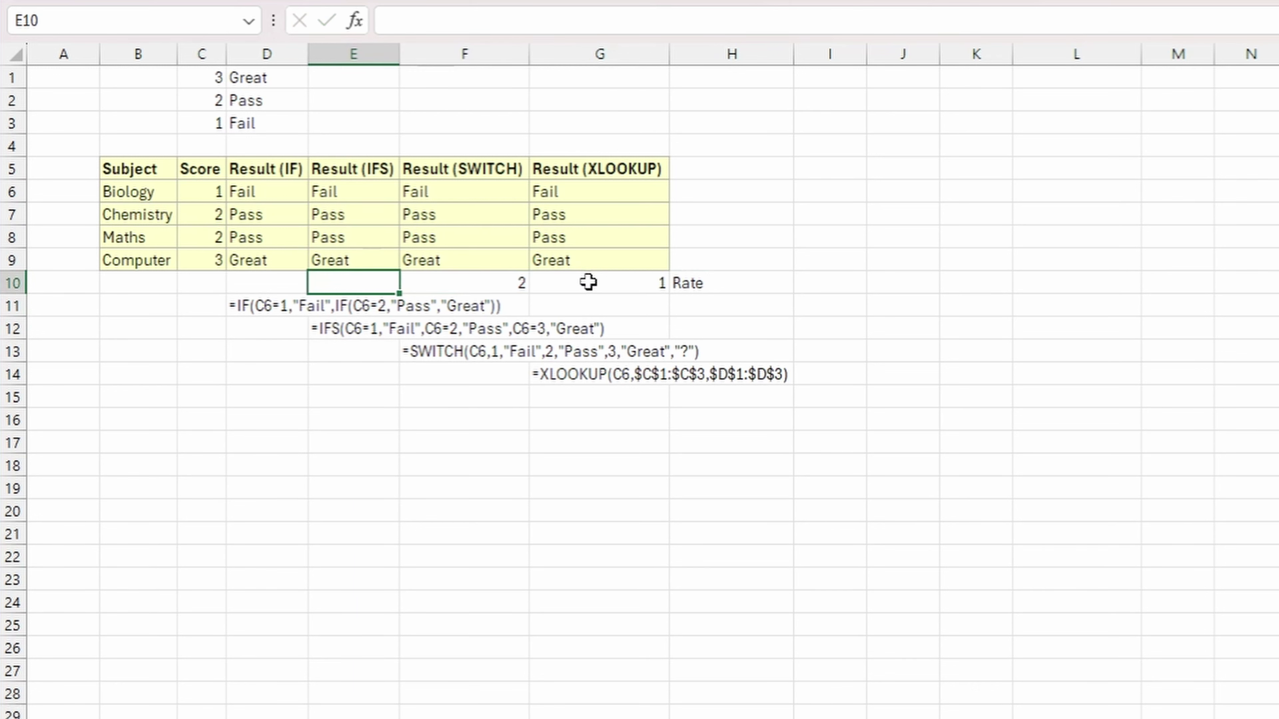
type("3")
type("4")
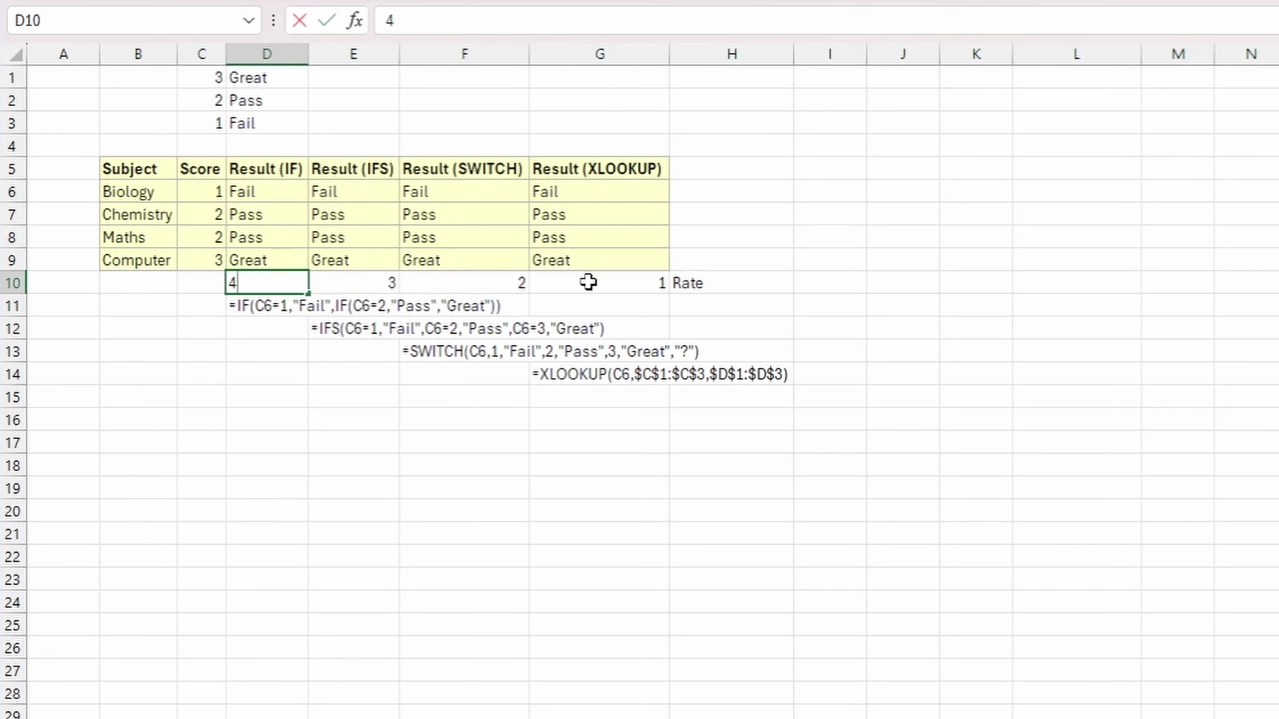
key("Return")
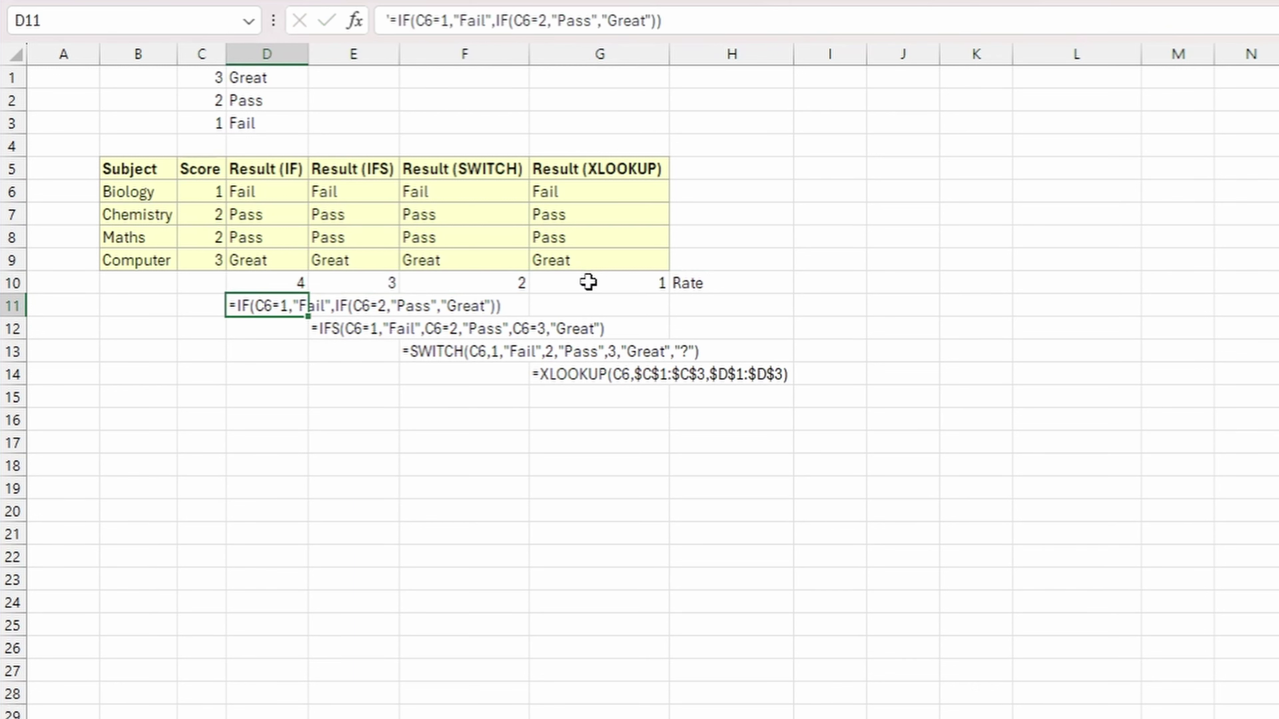
Step: Color-code the ratings with cell styles: green for G10, yellow for F10 and pink for D10:E10
left_click(588, 282)
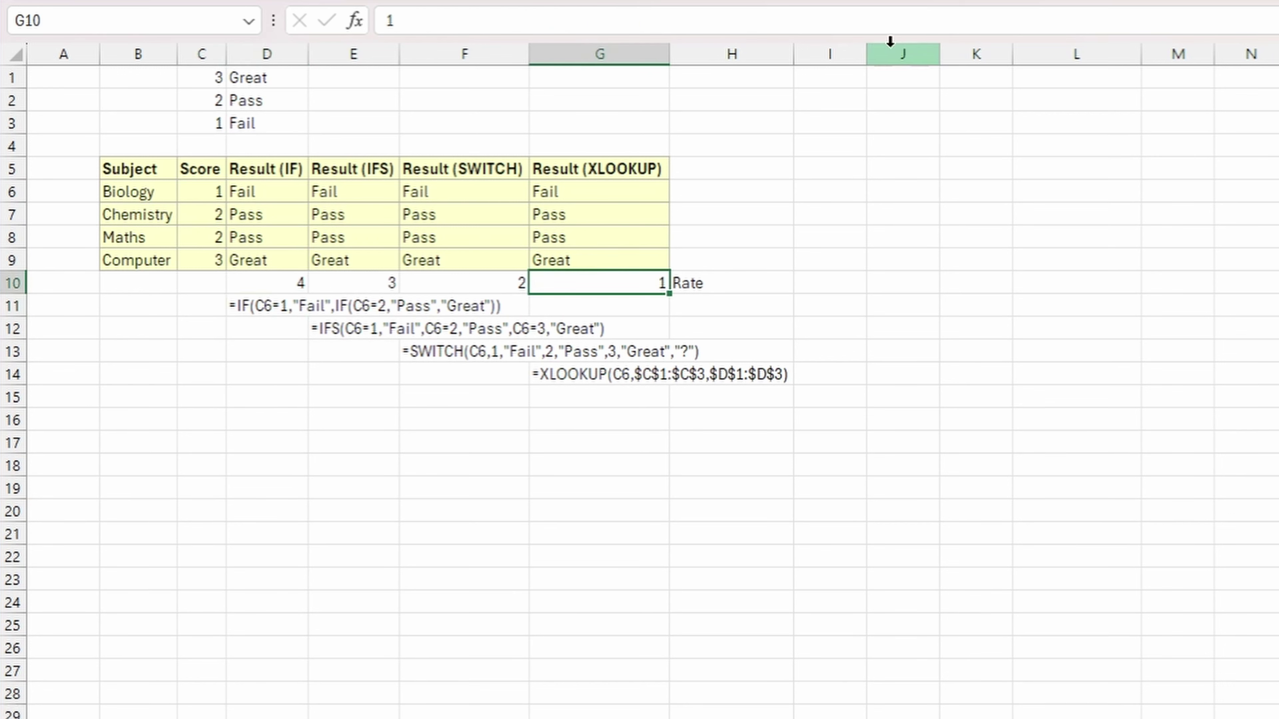
left_click(1057, 2)
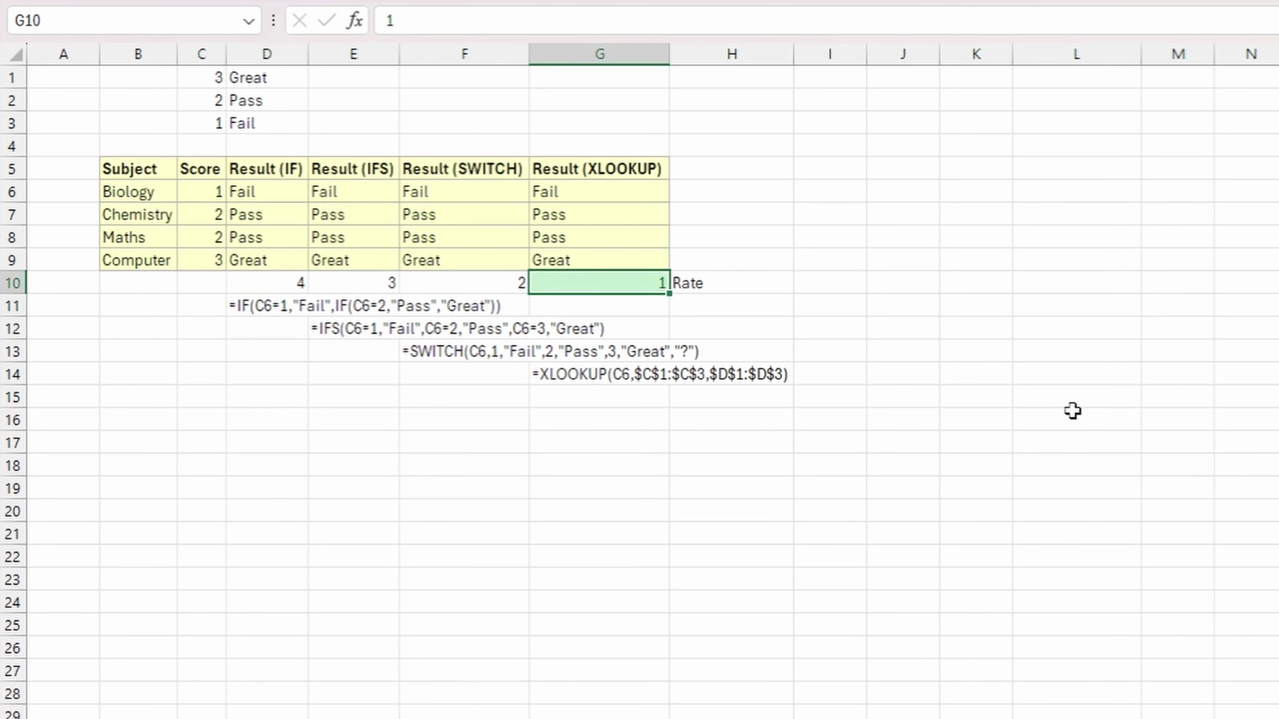
left_click(516, 281)
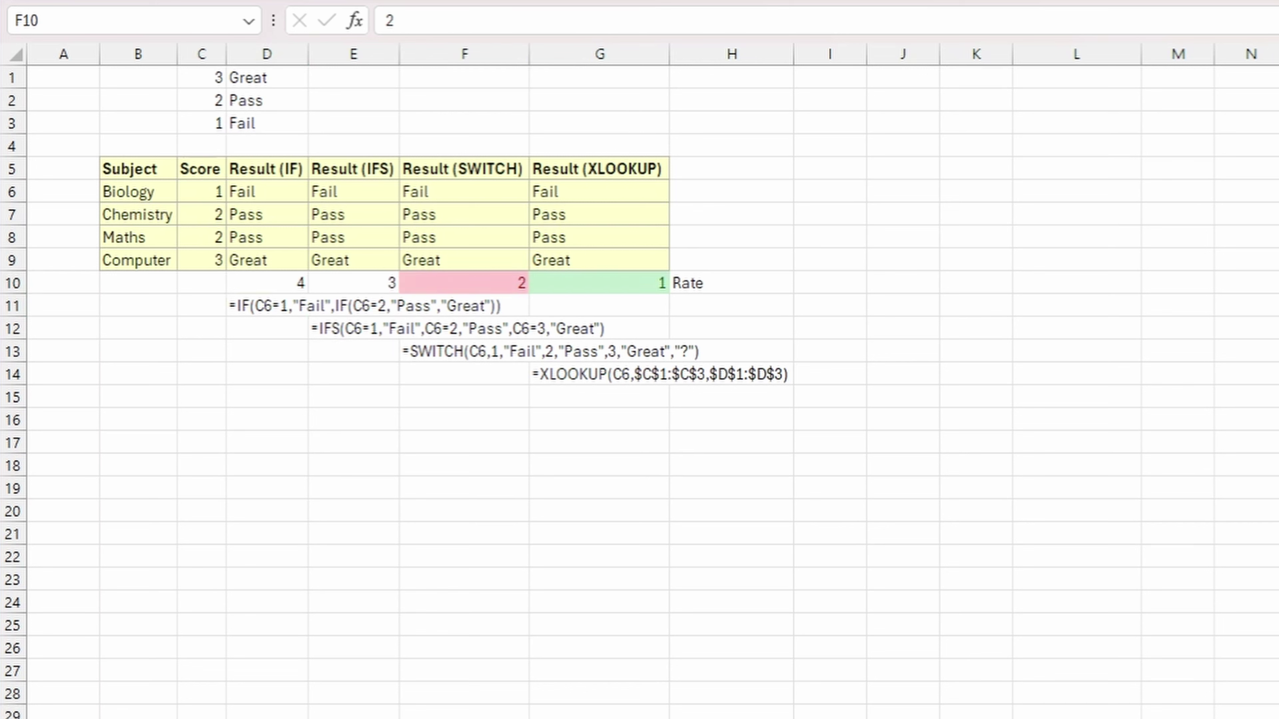
left_click(1057, 2)
left_click_drag(290, 287, 326, 284)
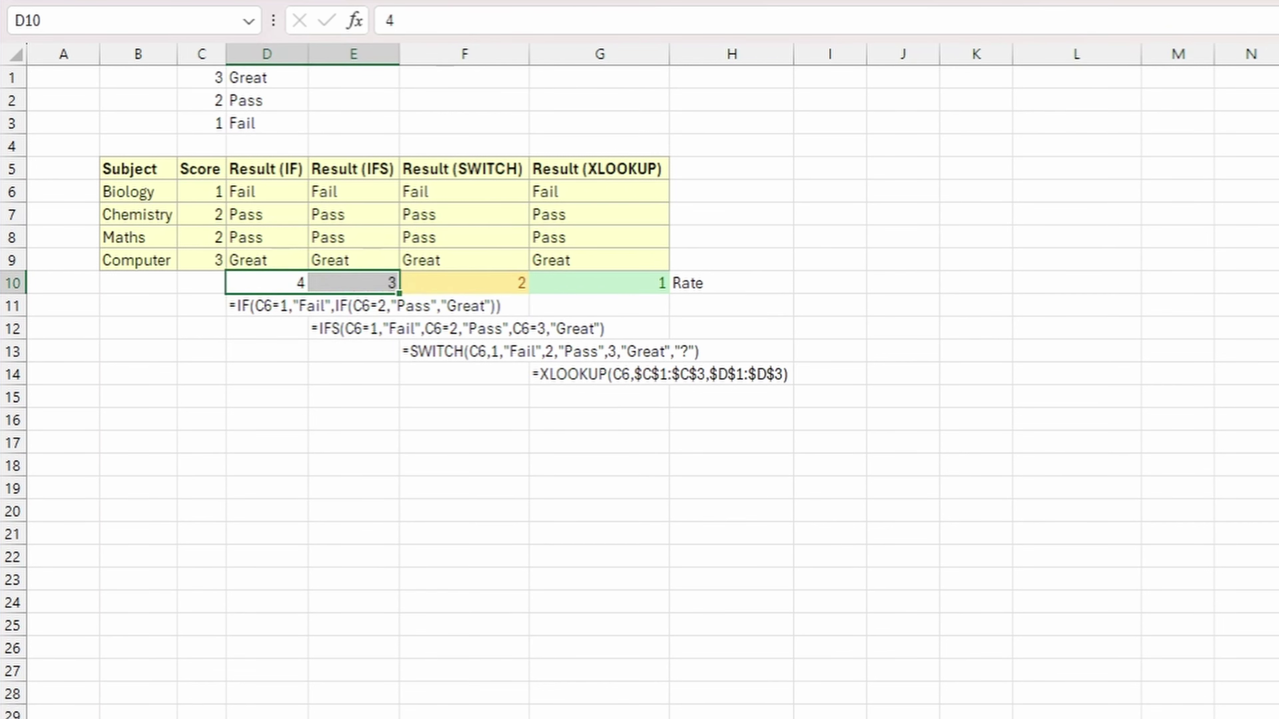
left_click(956, 2)
left_click(469, 488)
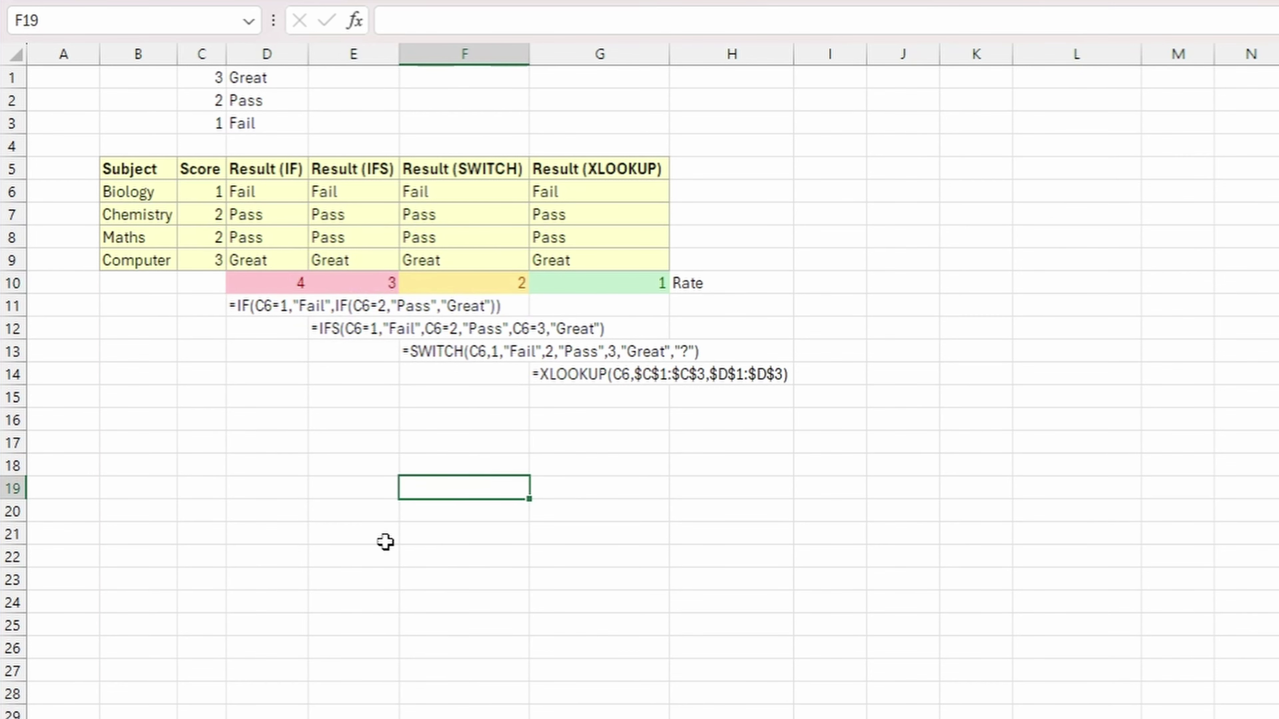
Step: On the fruit commission sheet, start a formula in D7 that multiplies C7 by a SWITCH evaluating B7
key("ctrl+Page_Down")
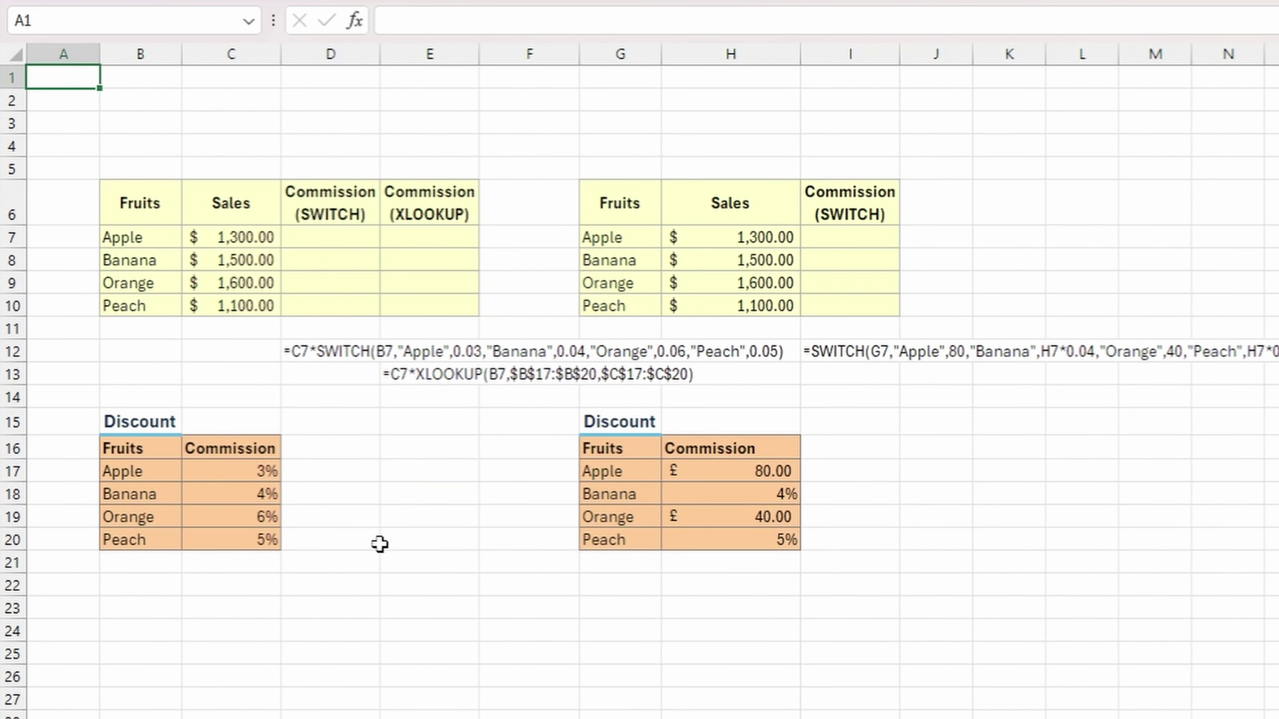
left_click(341, 246)
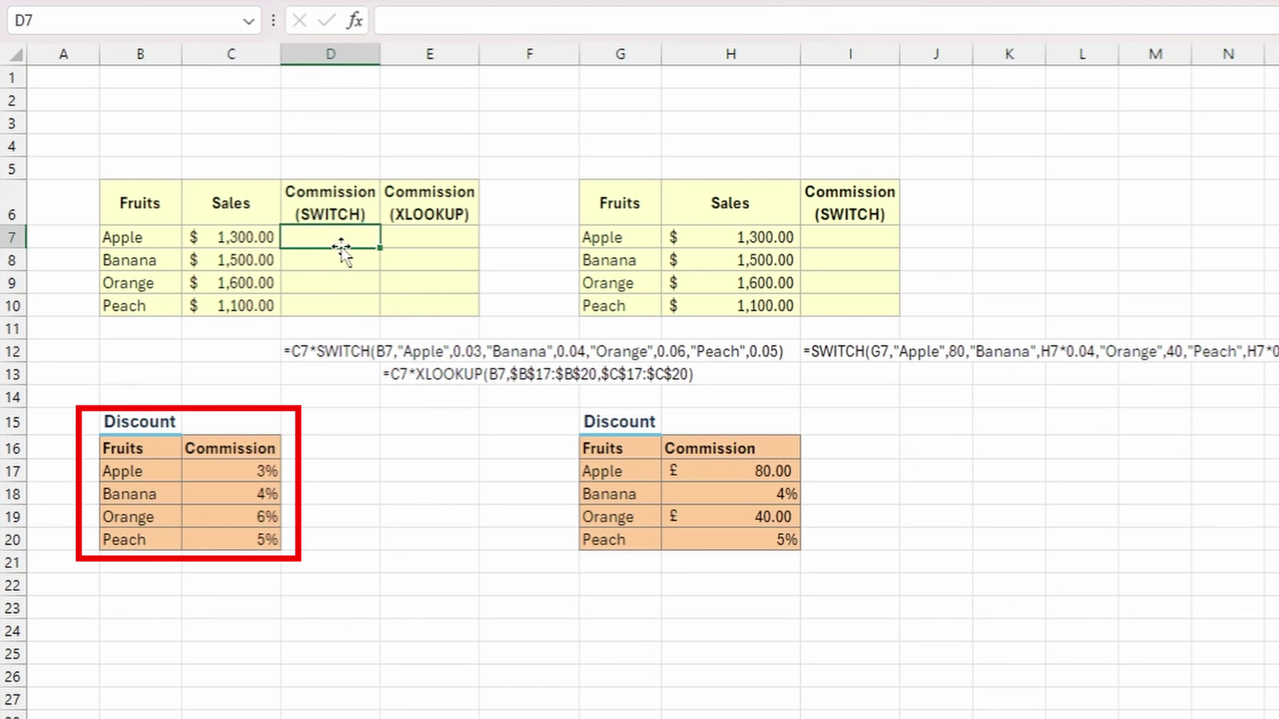
type("=")
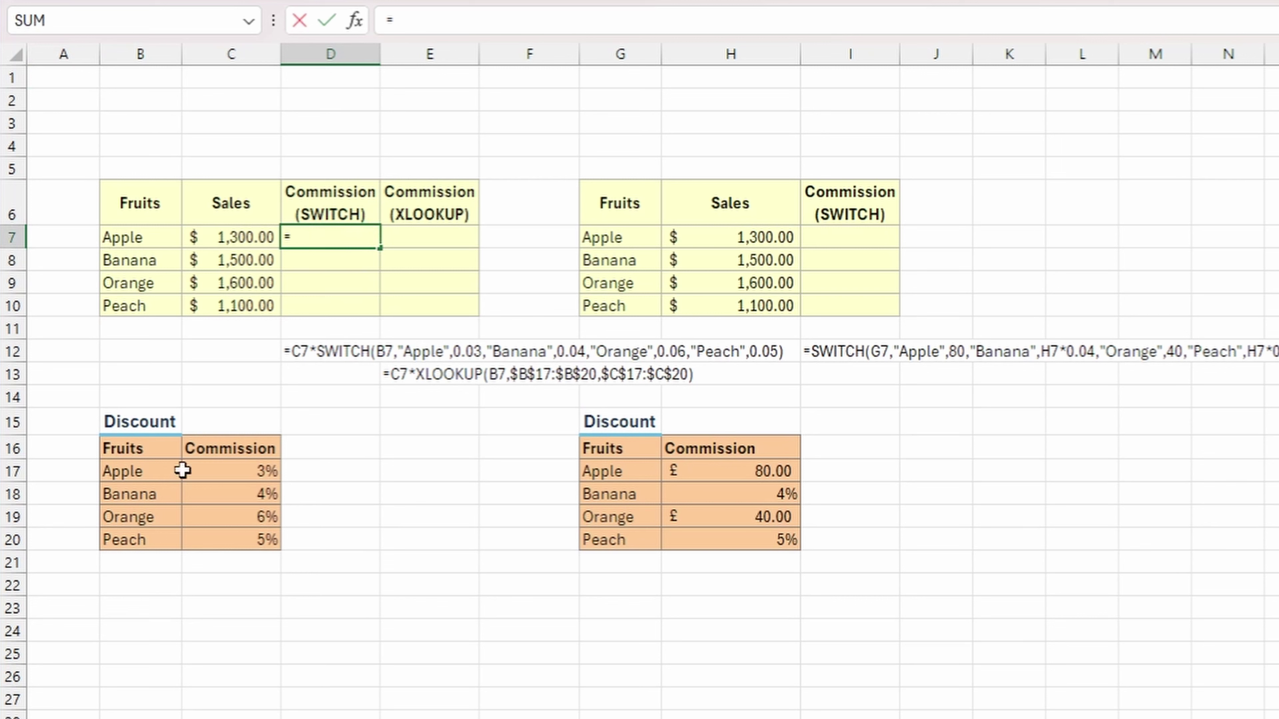
left_click(214, 242)
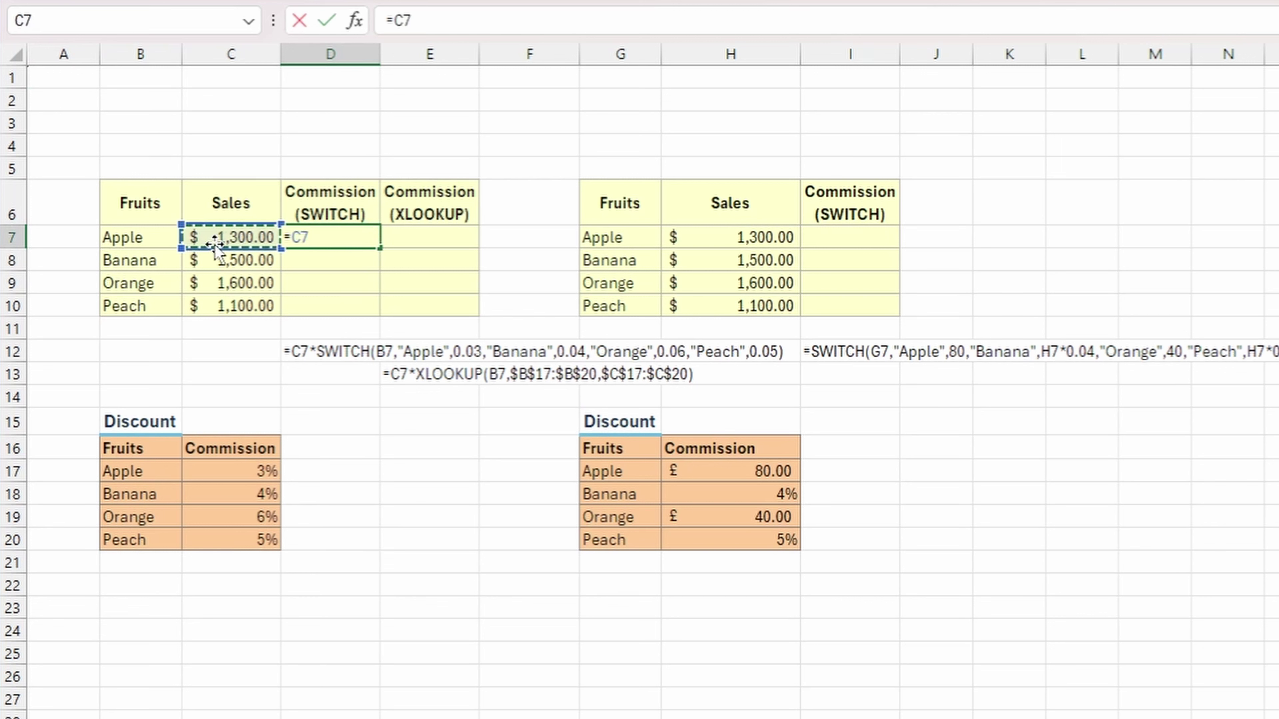
type("*swi")
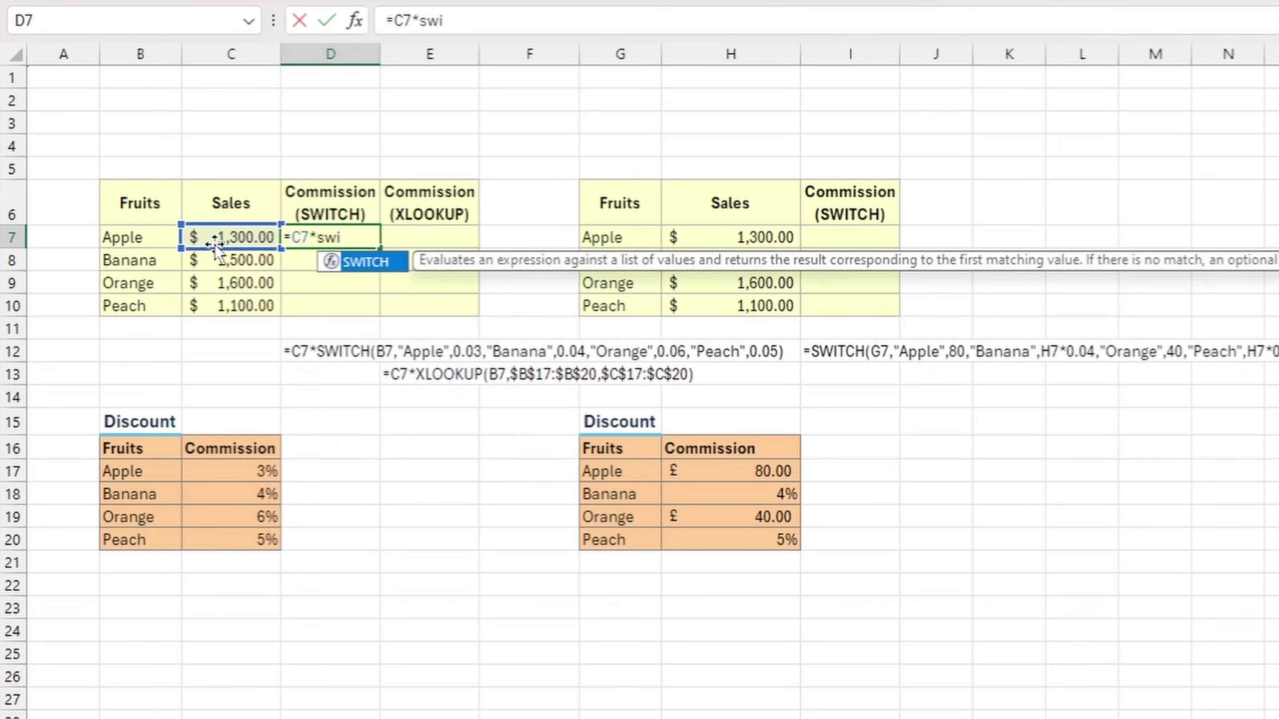
key("Tab")
left_click(121, 238)
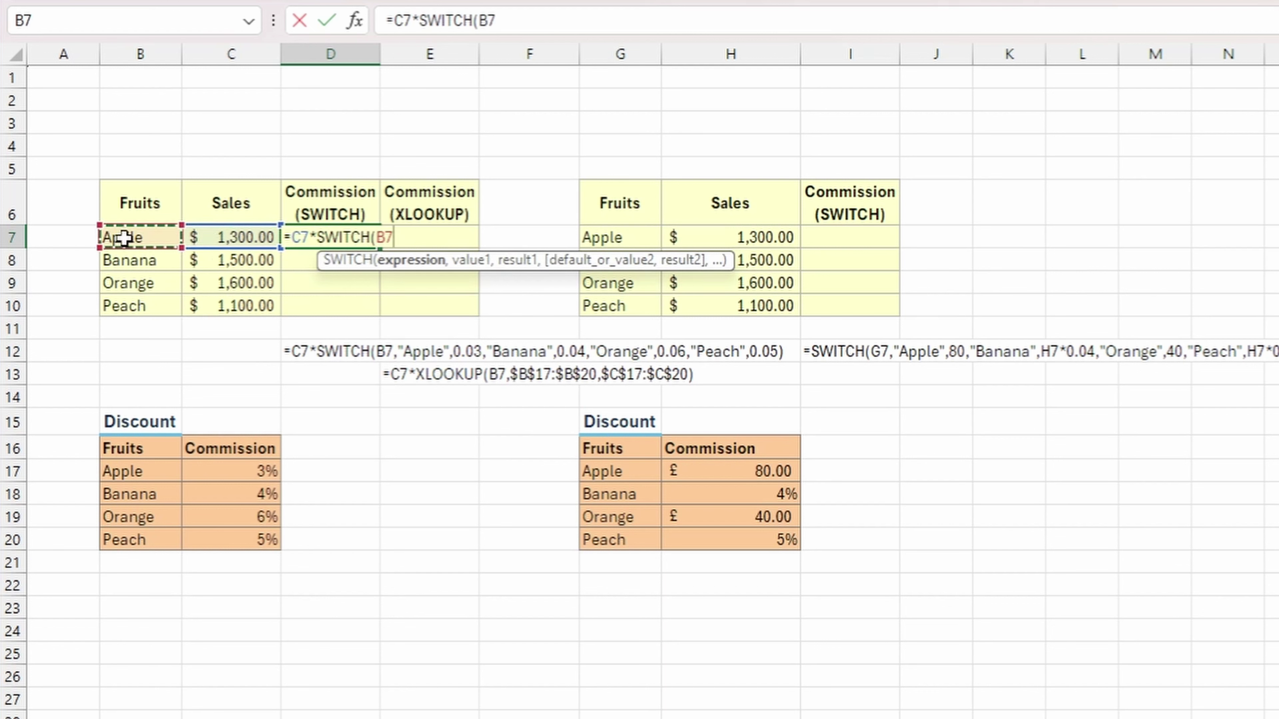
type(",")
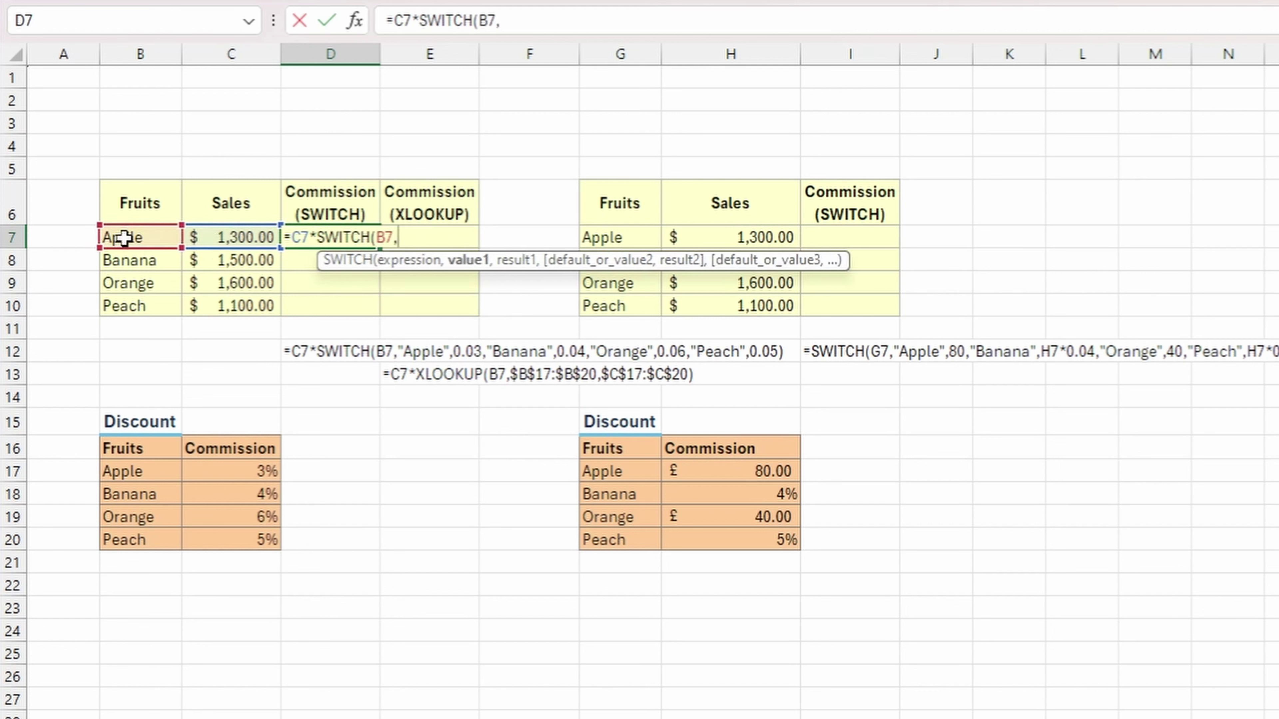
Step: Complete the SWITCH in D7 with the pairs "Apple" 0.03, "Banana" 0.04, "Orange" 0.06 and "Peach" 0.05
type("\"Appl")
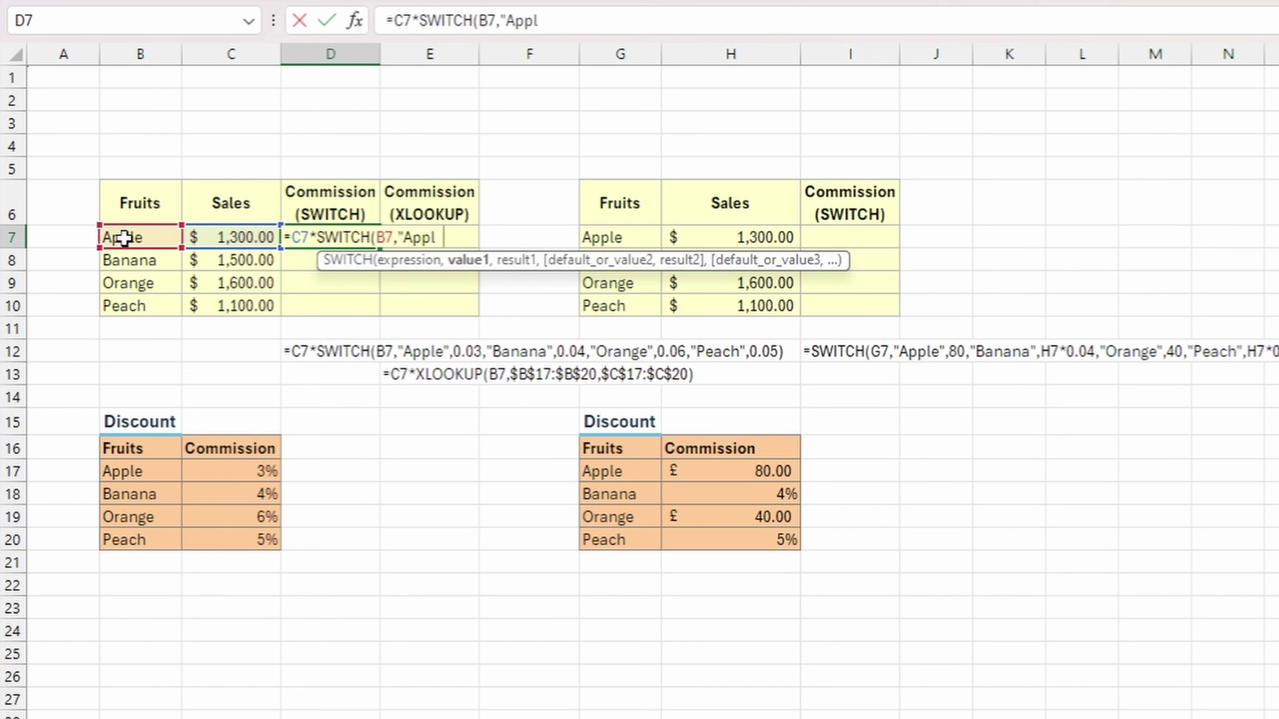
type("e\",0.03")
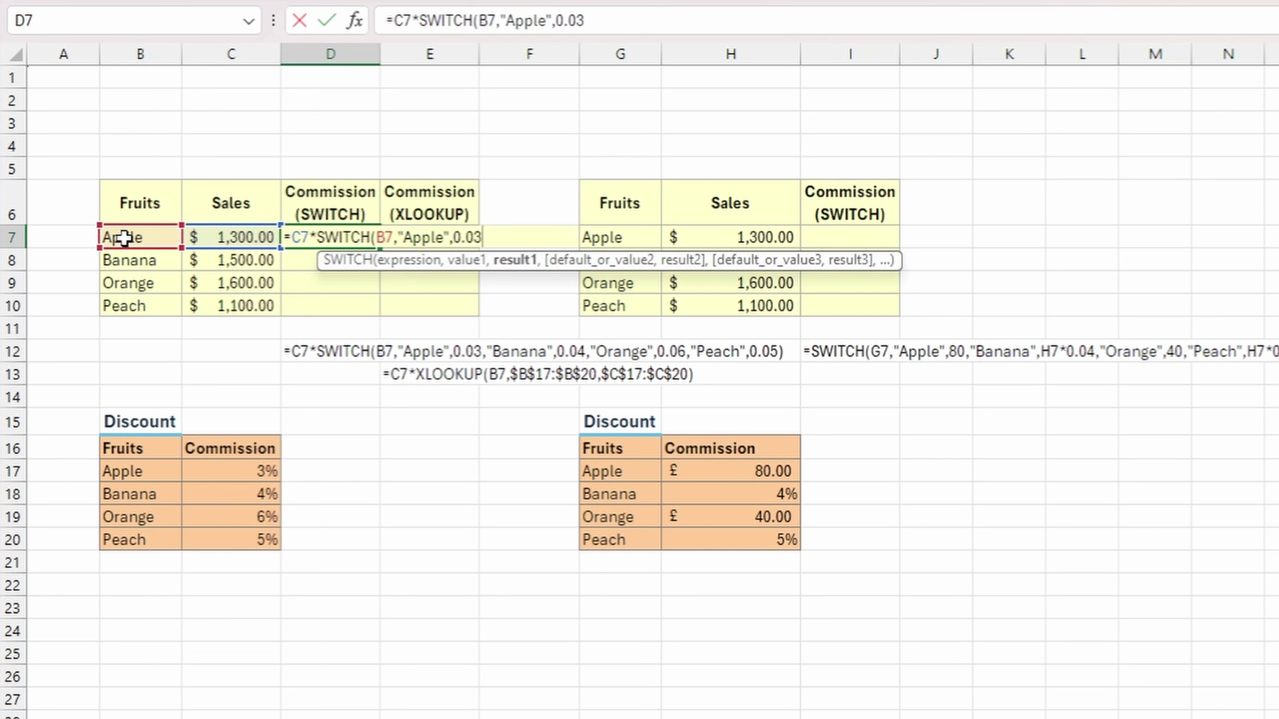
type(",\"")
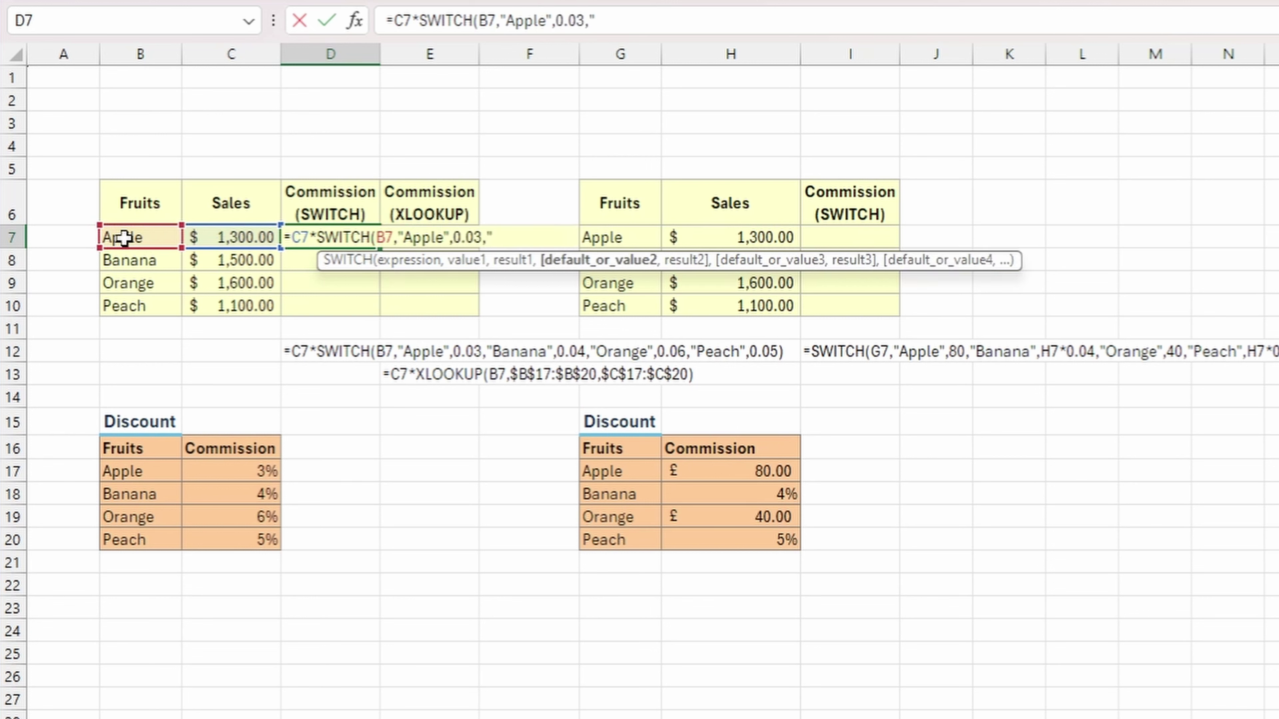
type("Banana")
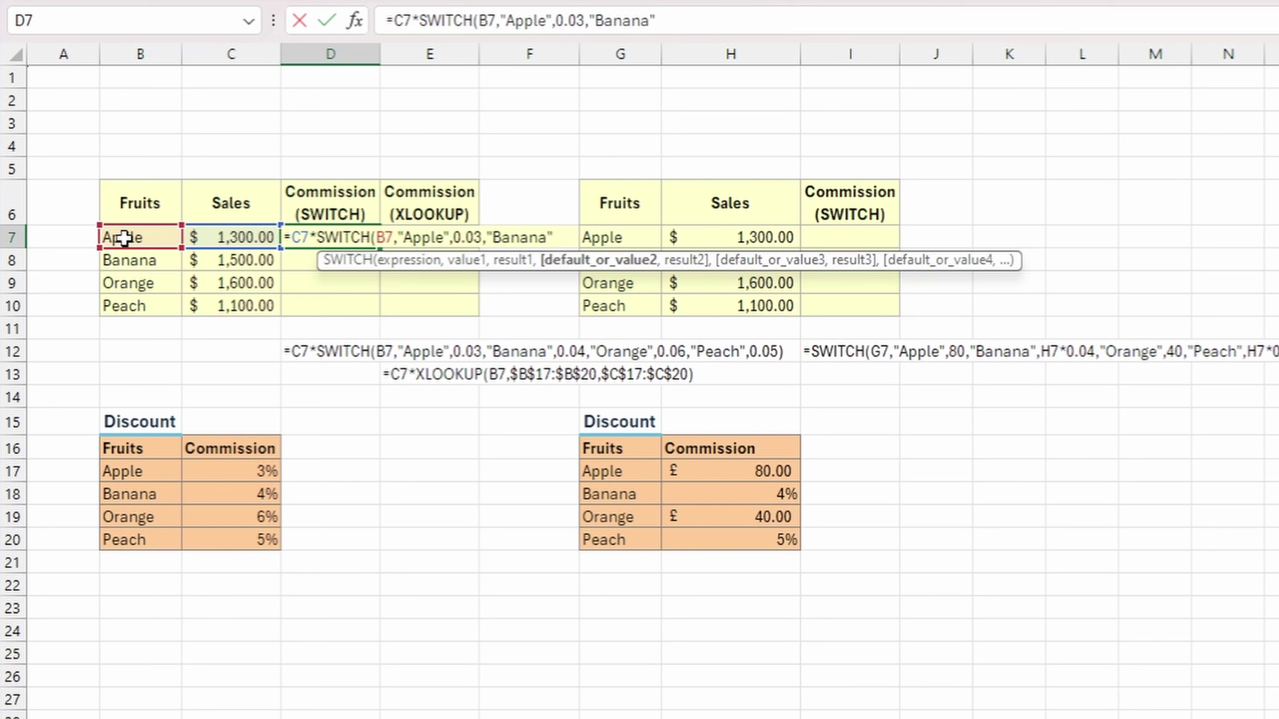
type("\",")
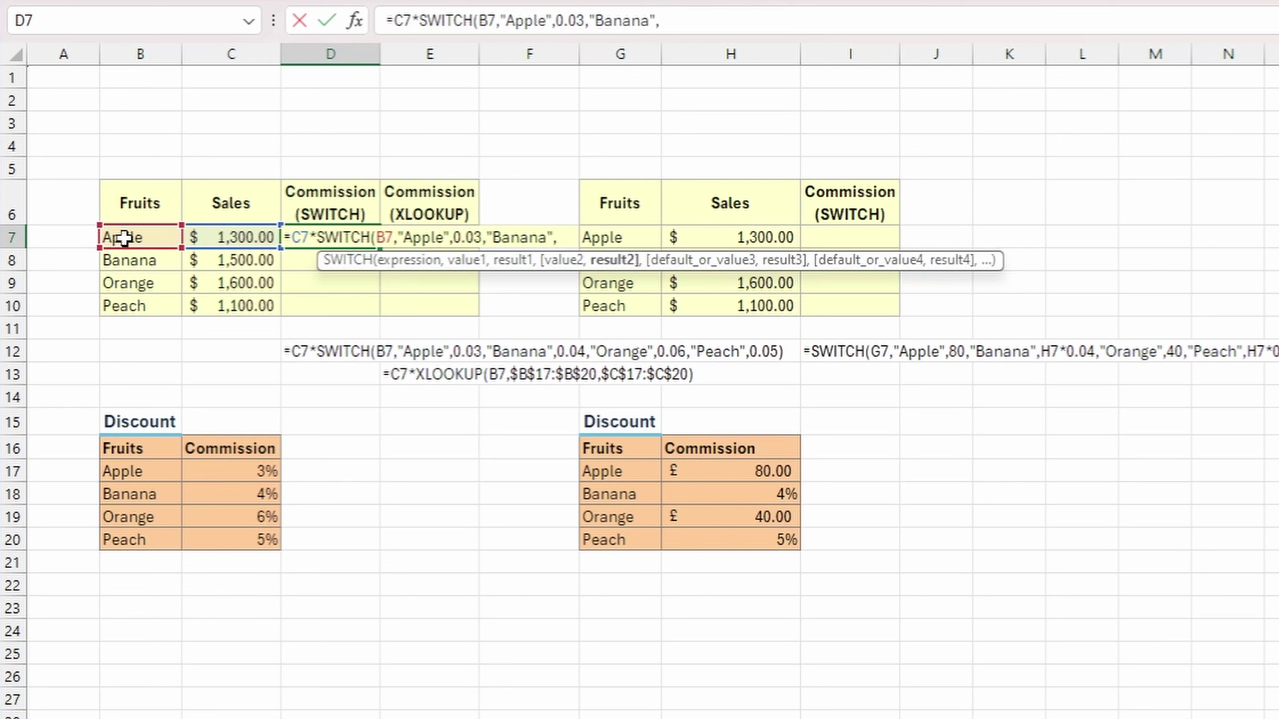
type("0.04,")
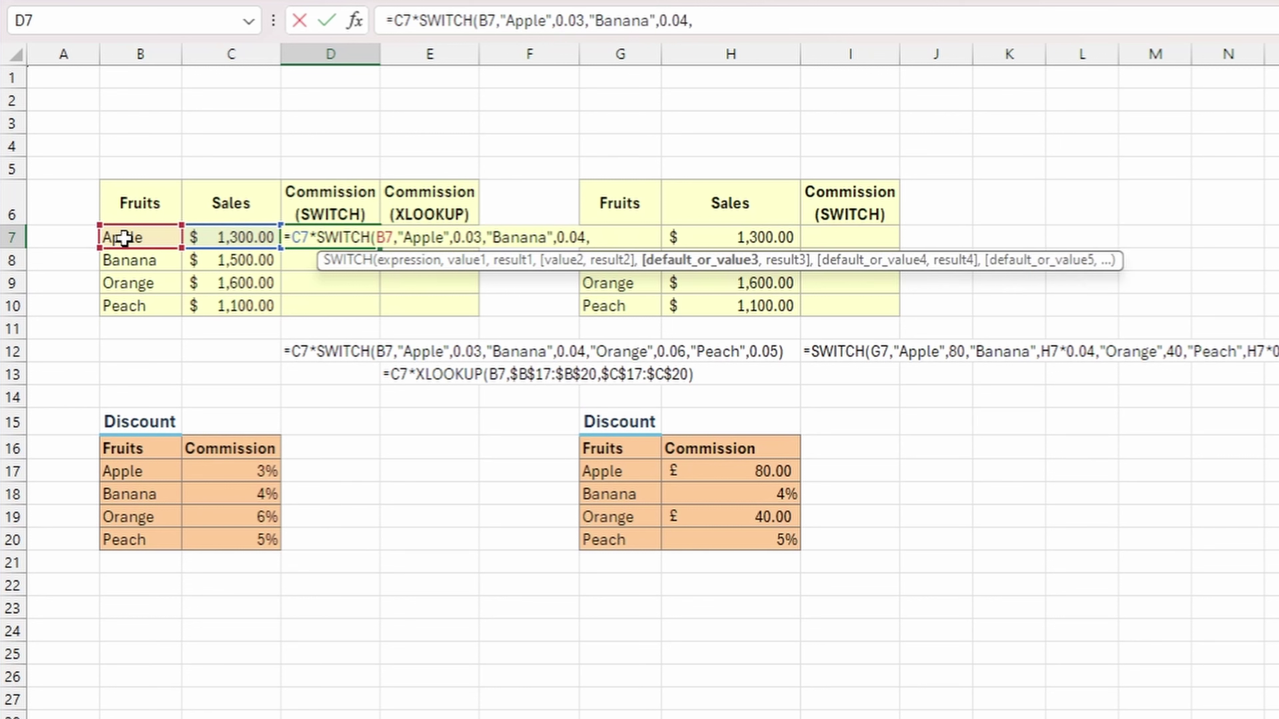
type("\"Orange\",")
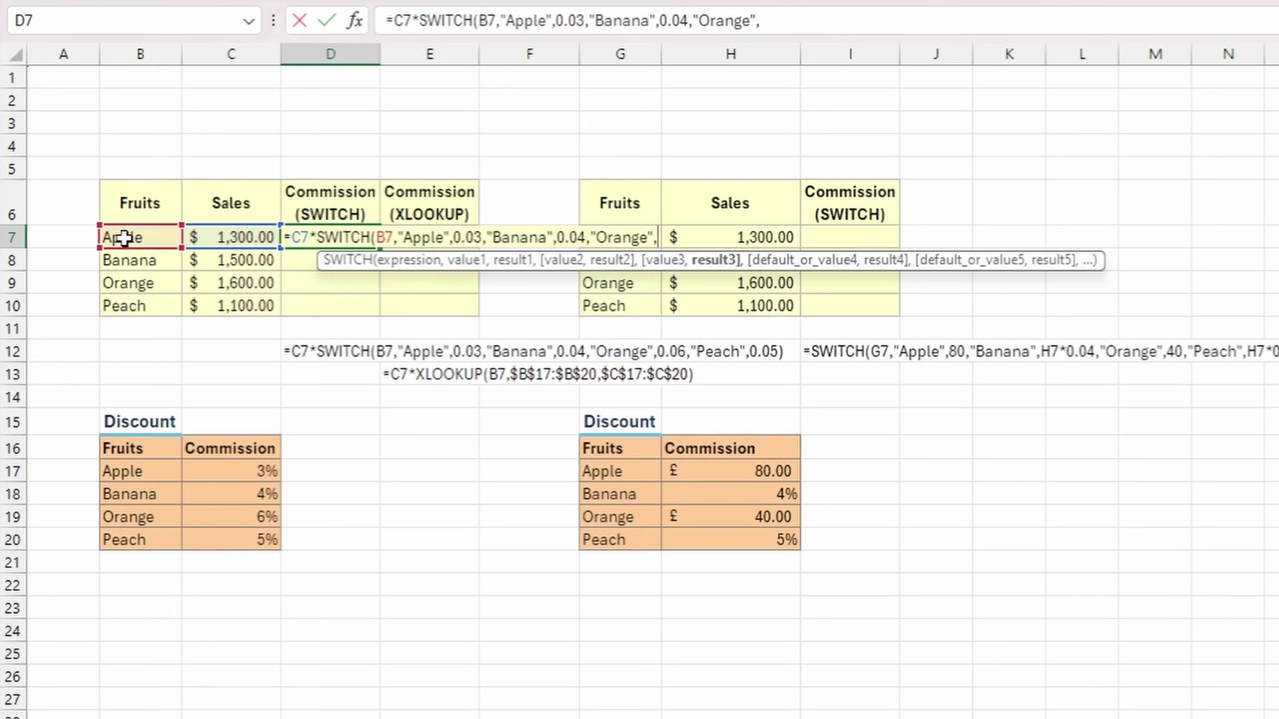
type("0.06")
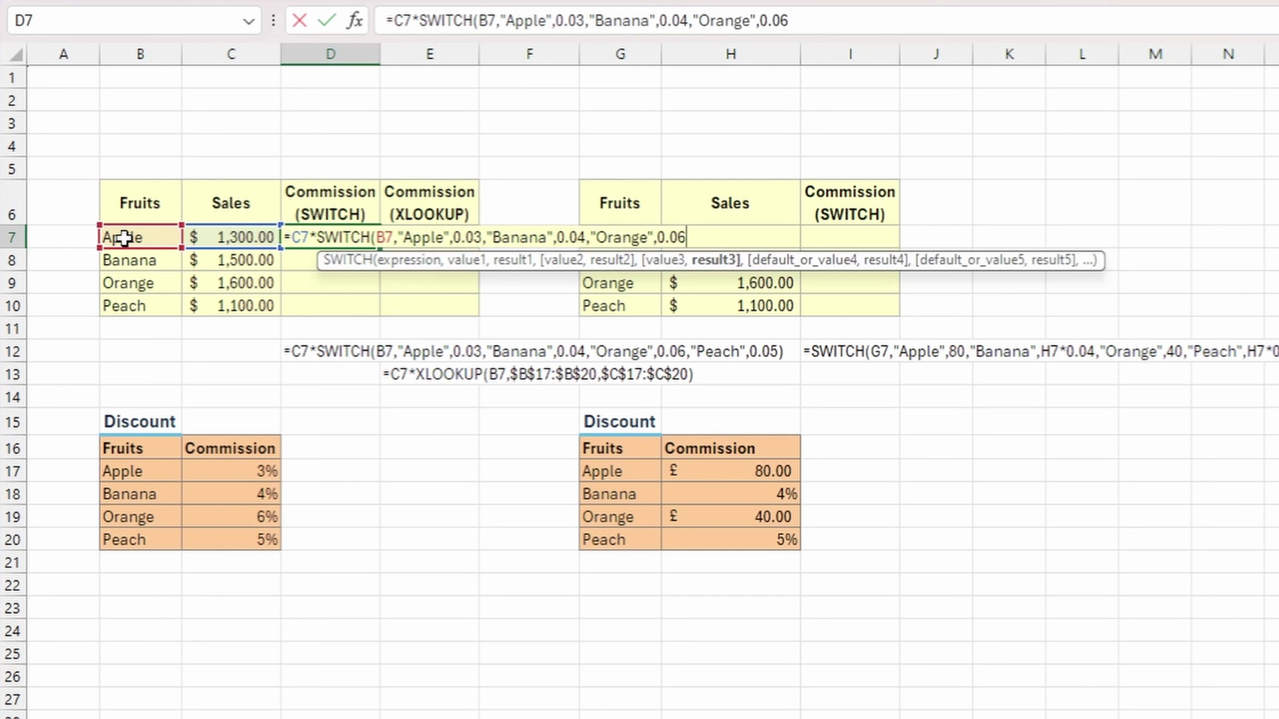
type(",\"Peac")
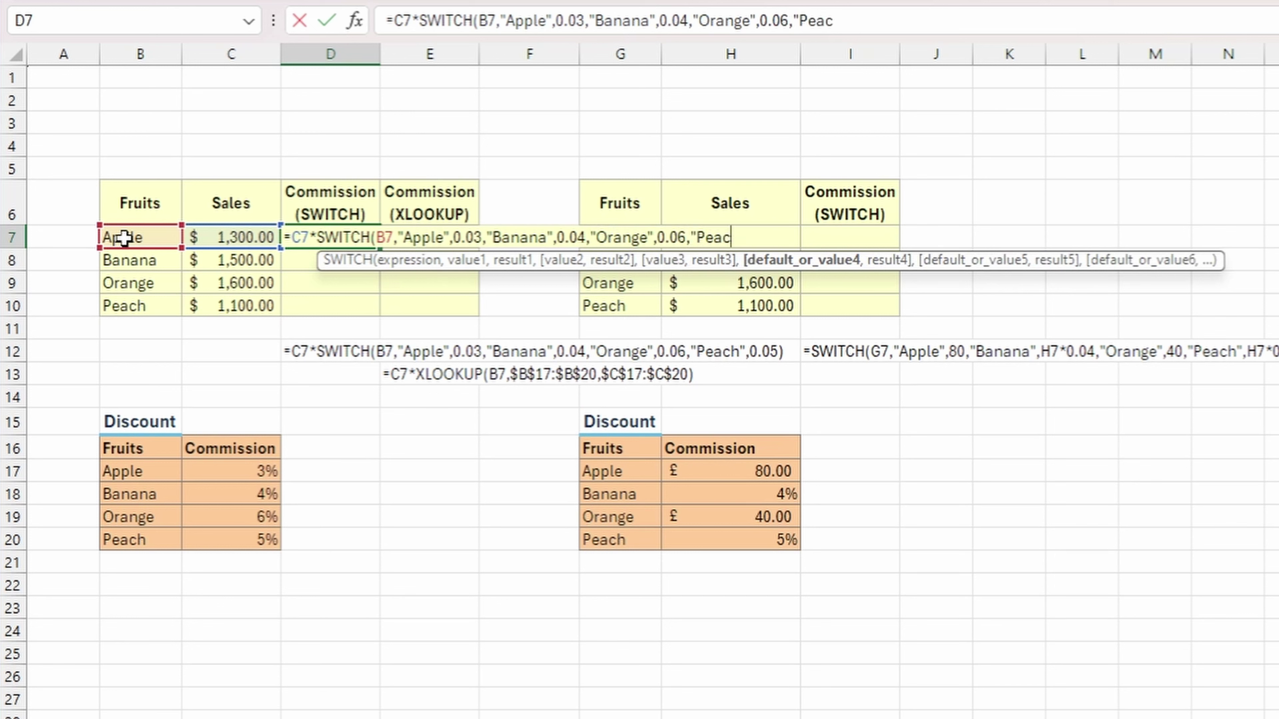
type("h\",0.0")
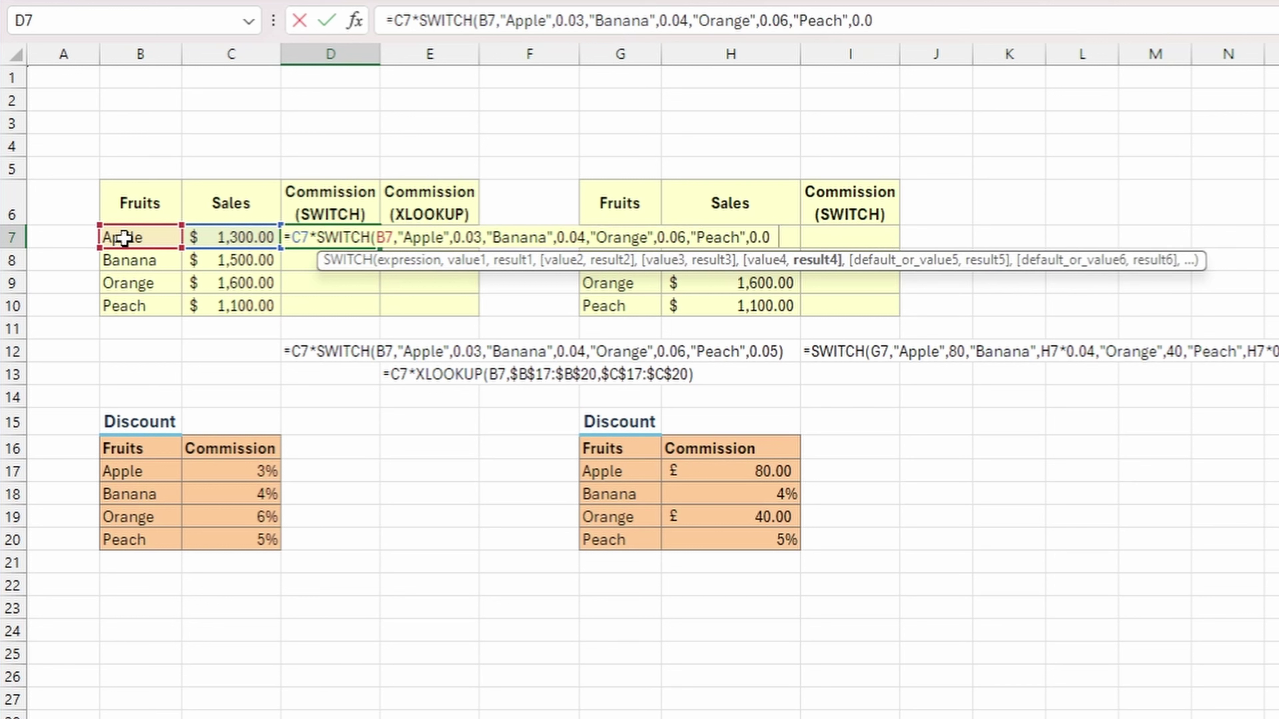
type("5)")
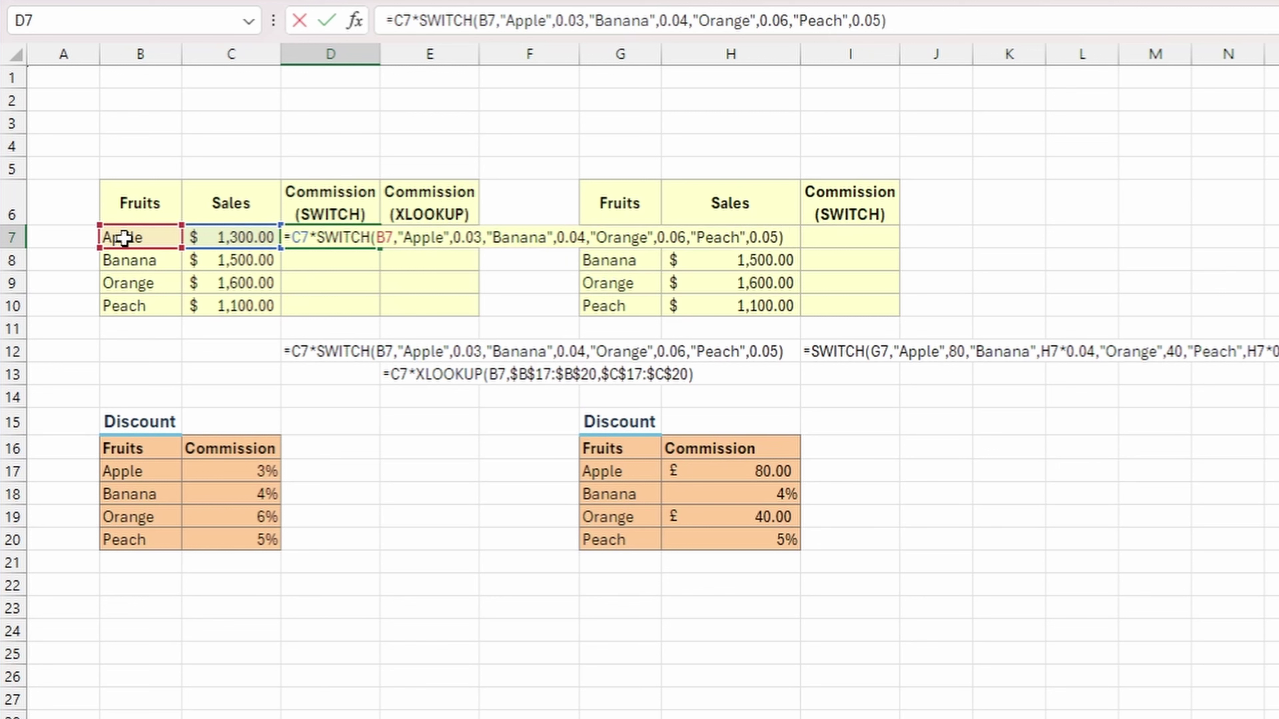
key("Return")
Step: Copy the SWITCH commission formula from D7 down through D10
key("Up")
key("ctrl+c")
key("shift+Down")
key("shift+Down")
key("shift+Down")
key("ctrl+v")
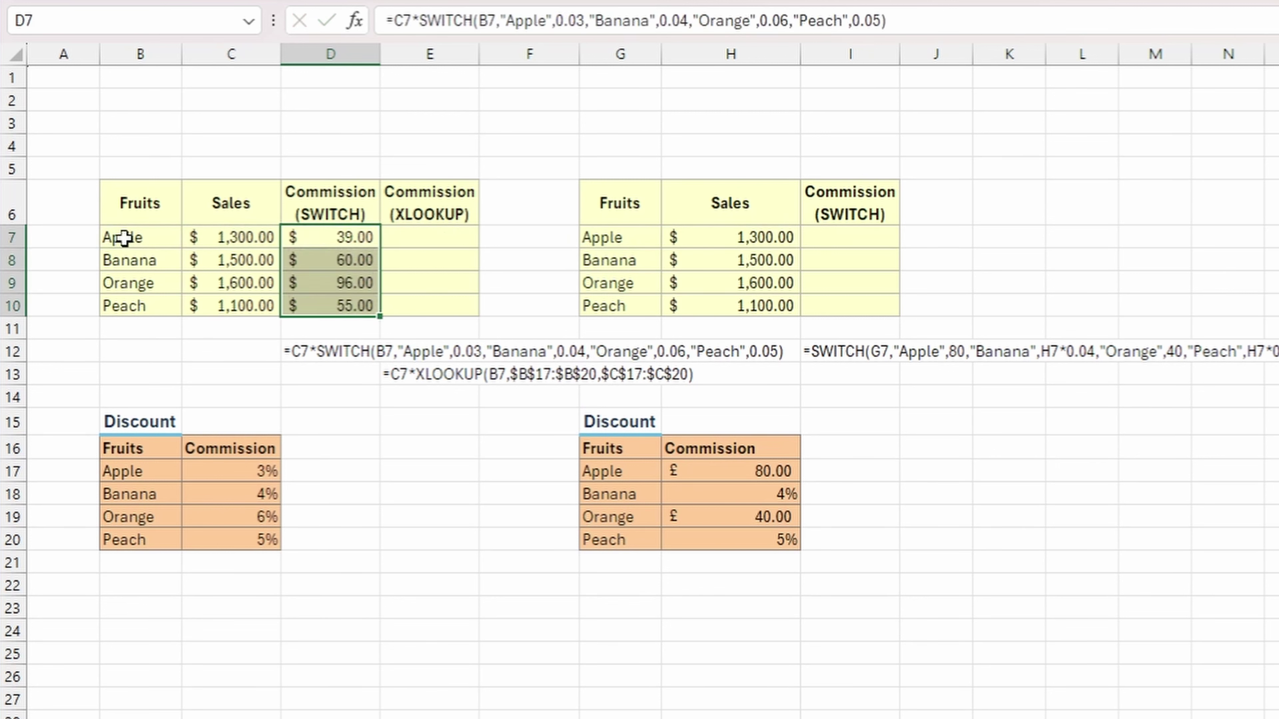
Step: Start a formula in E7 that multiplies C7 by an XLOOKUP with B7 as the lookup value
key("Right")
type("=")
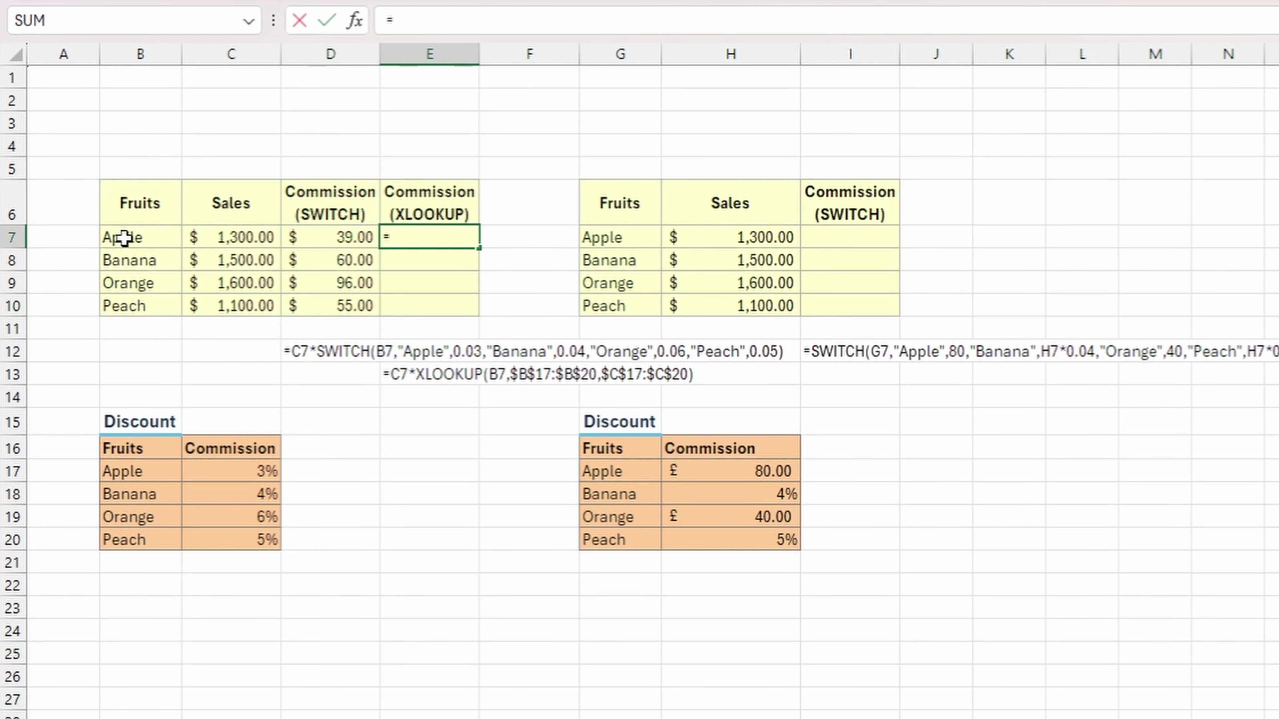
key("Left")
key("Left")
type("*")
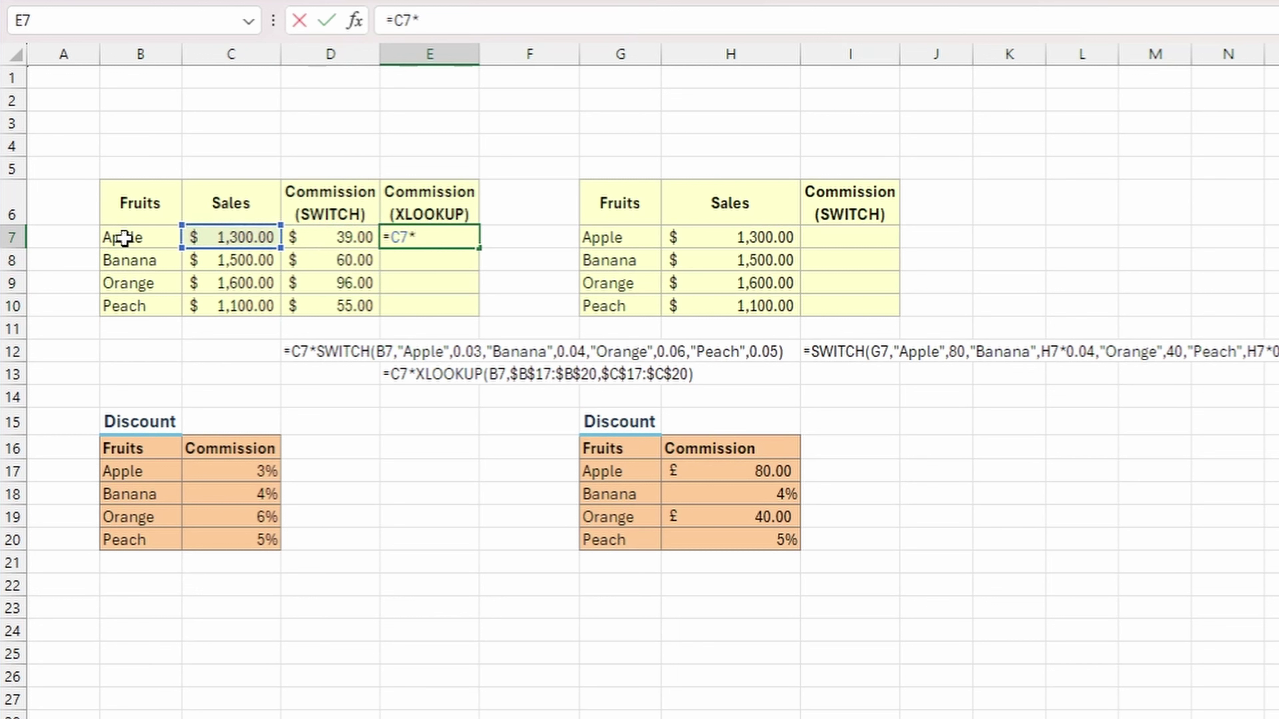
type("XLOOKUP(")
key("Left")
key("Left")
key("Left")
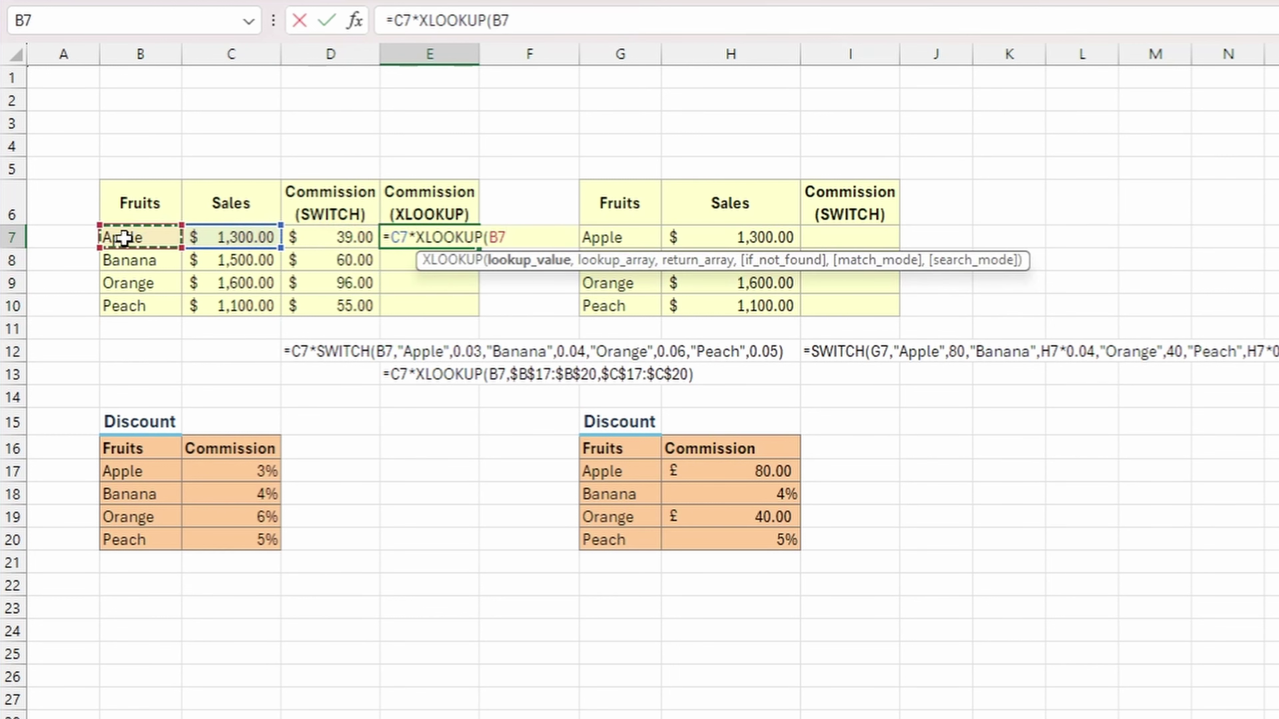
type(",")
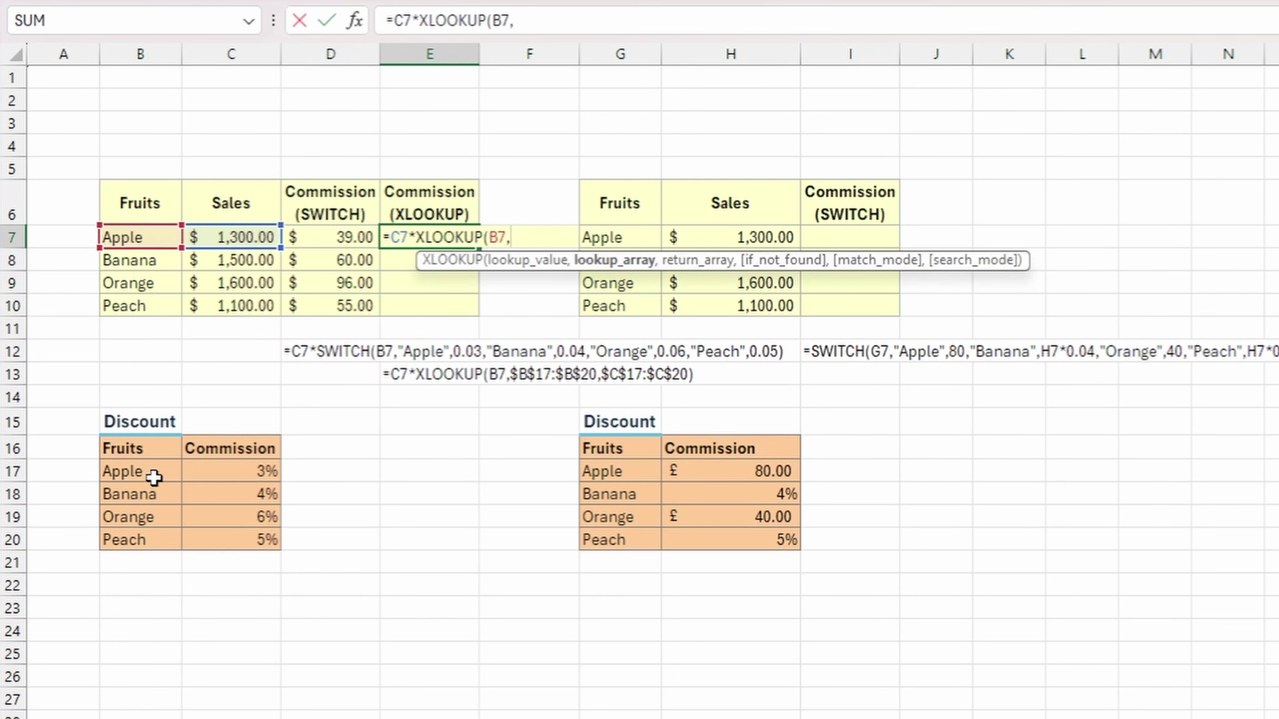
Step: Complete the E7 XLOOKUP with lookup range $B$17:$B$20 and return range $C$17:$C$20, and fill it down to E10
left_click_drag(154, 477, 143, 559)
key("F4")
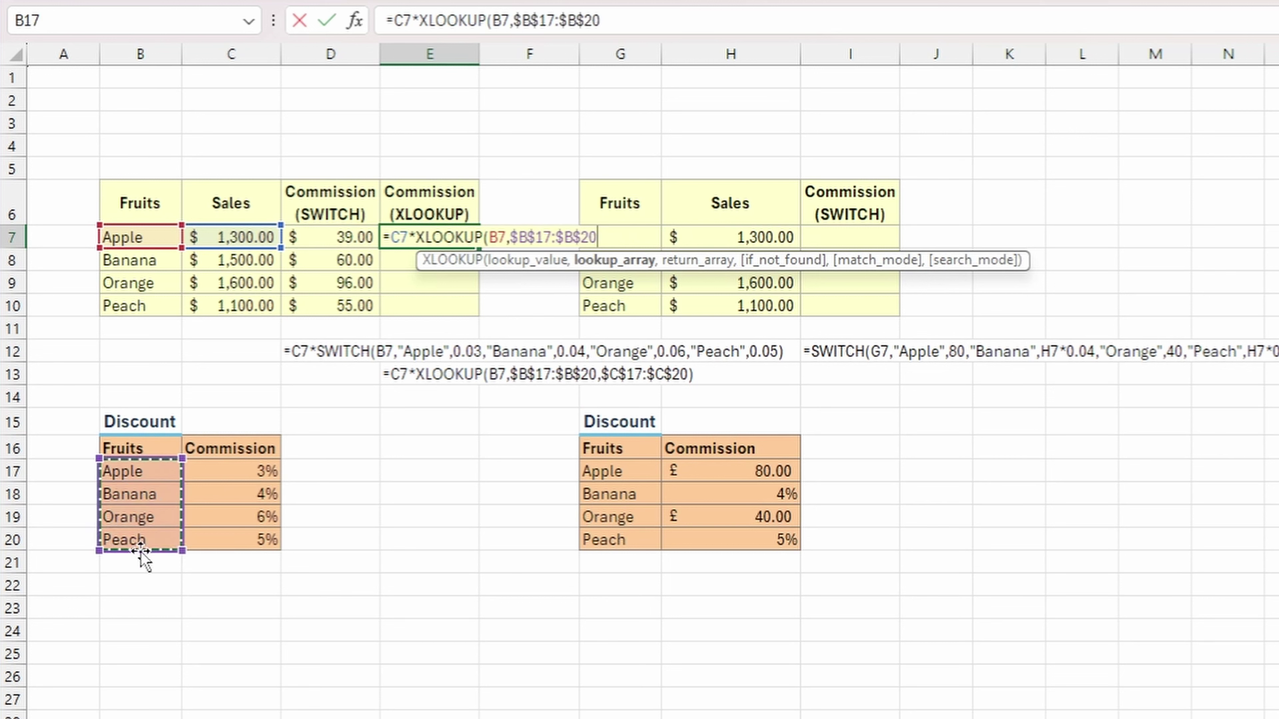
type(",")
left_click_drag(214, 485, 219, 535)
key("F4")
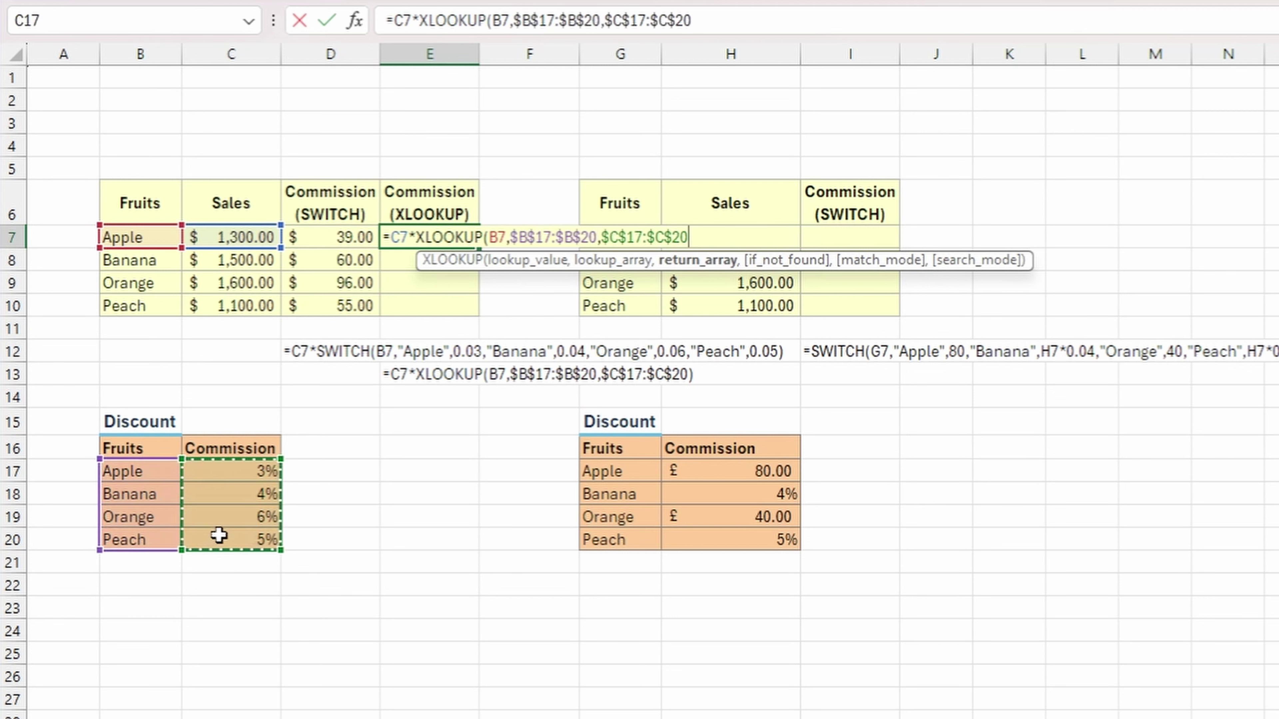
type(")")
key("Return")
key("Up")
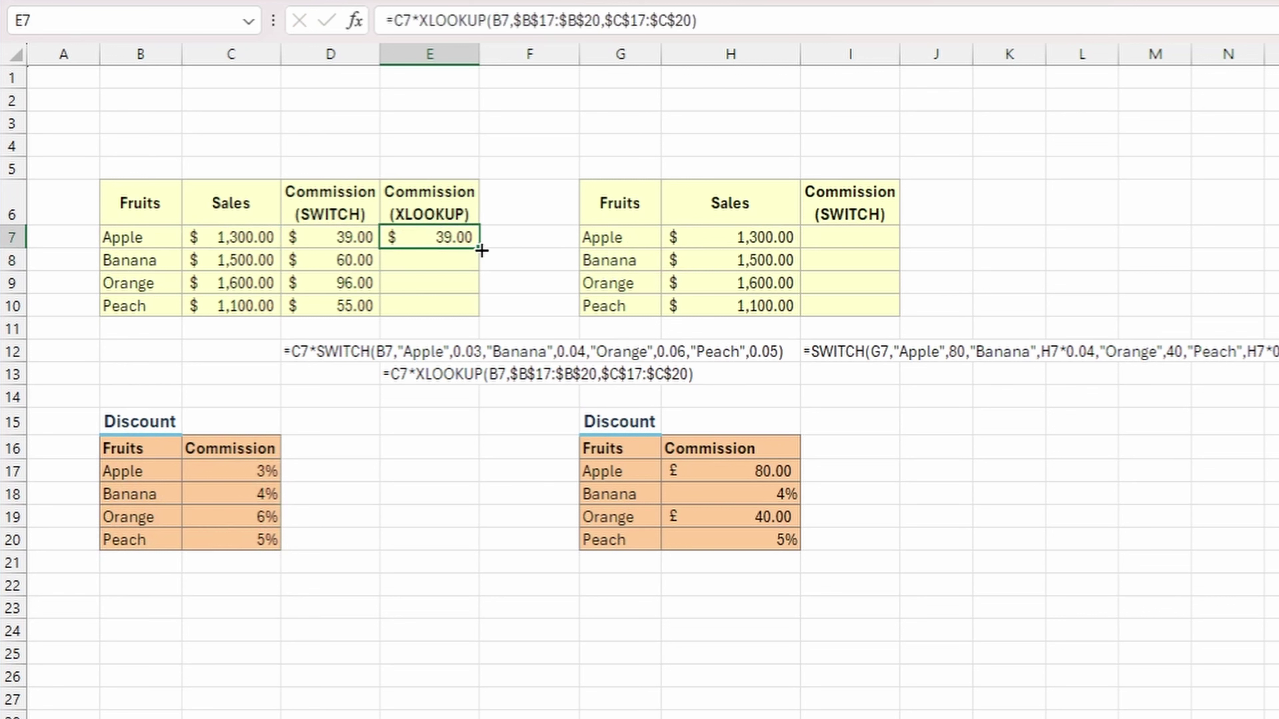
left_click_drag(481, 251, 498, 322)
Step: Enter the ratings 1 in E11 and 2 in D11, below the two commission columns
left_click(423, 329)
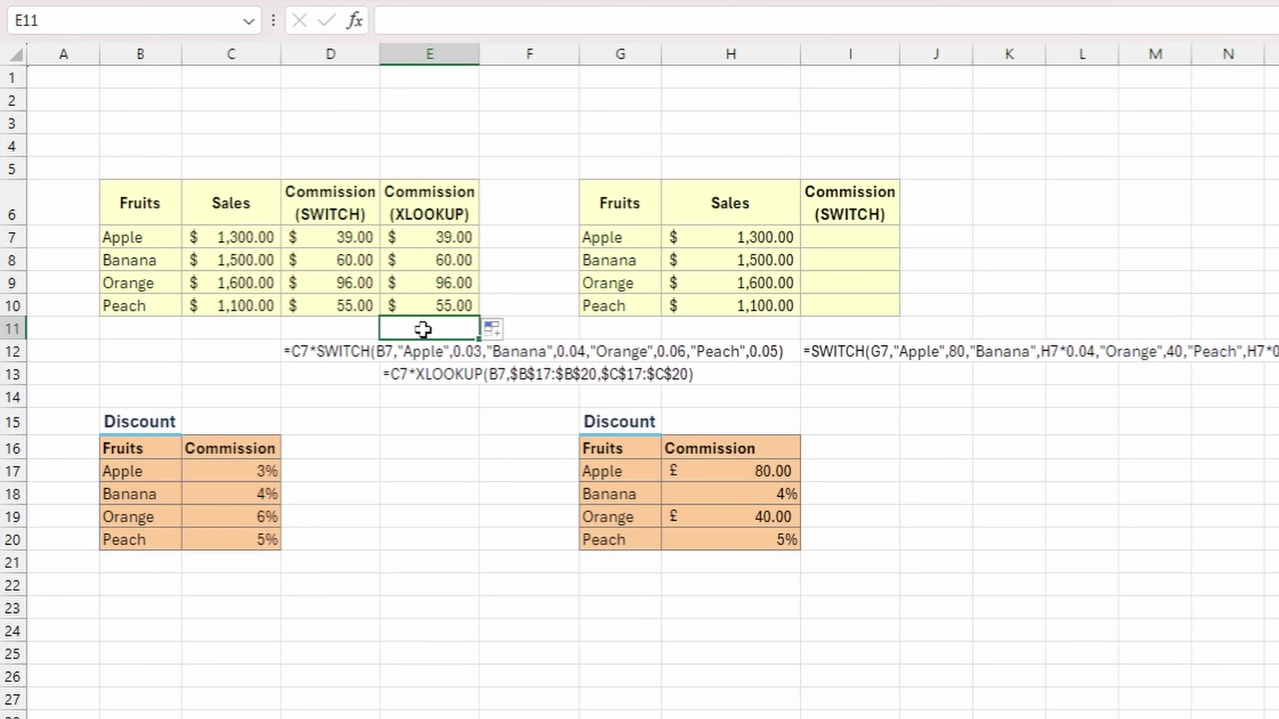
key("BackSpace")
type("1")
key("Left")
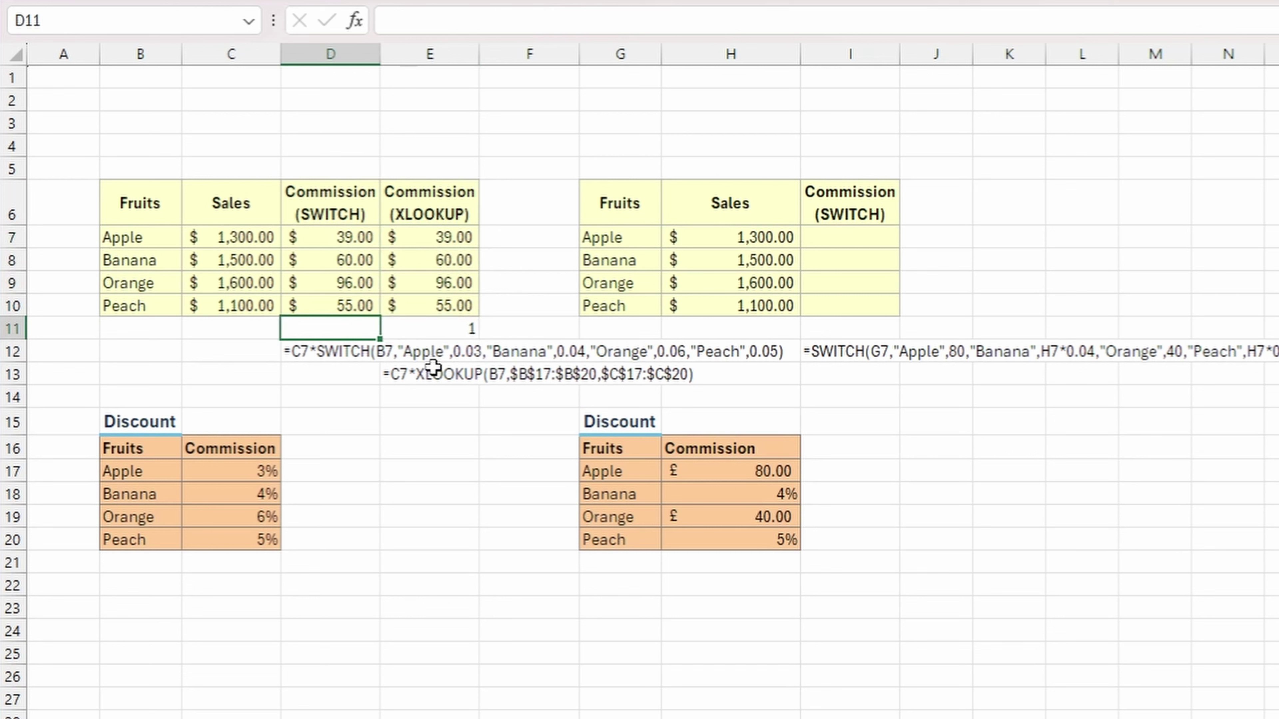
type("2")
key("Return")
Step: Color-code the commission ratings with cell styles: green for E11 and yellow for D11
key("Up")
key("Right")
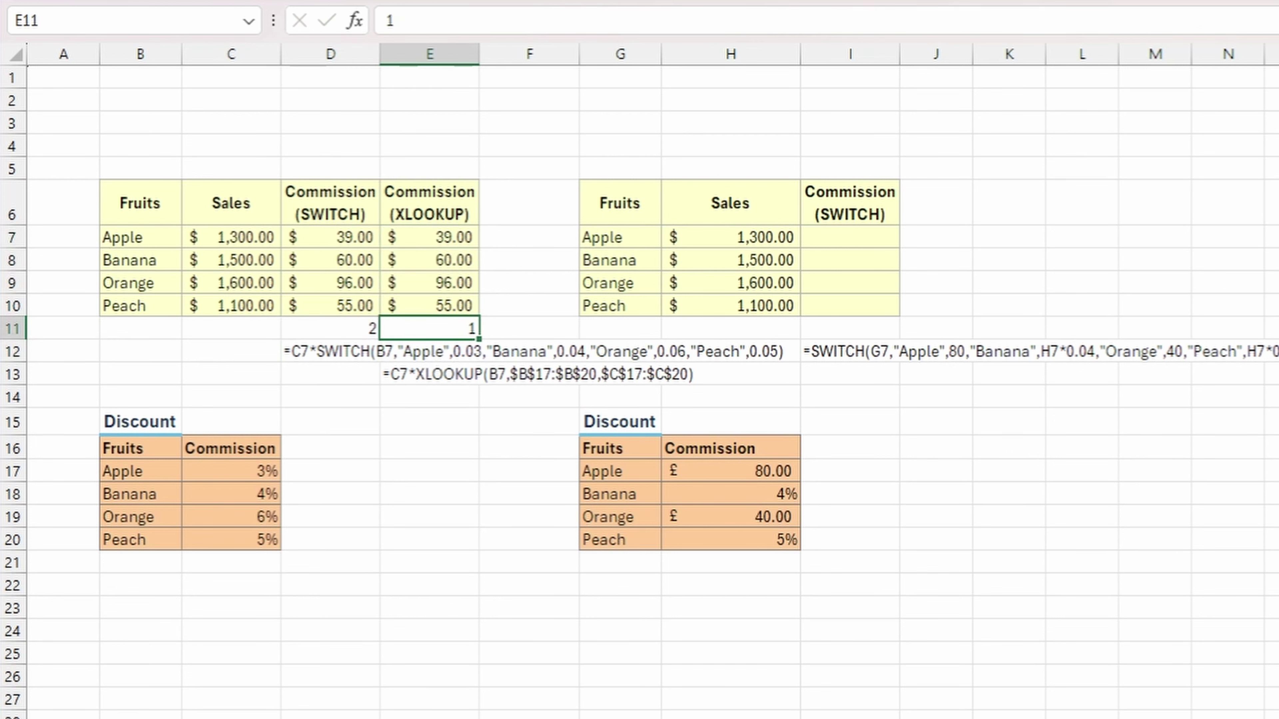
left_click(350, 325)
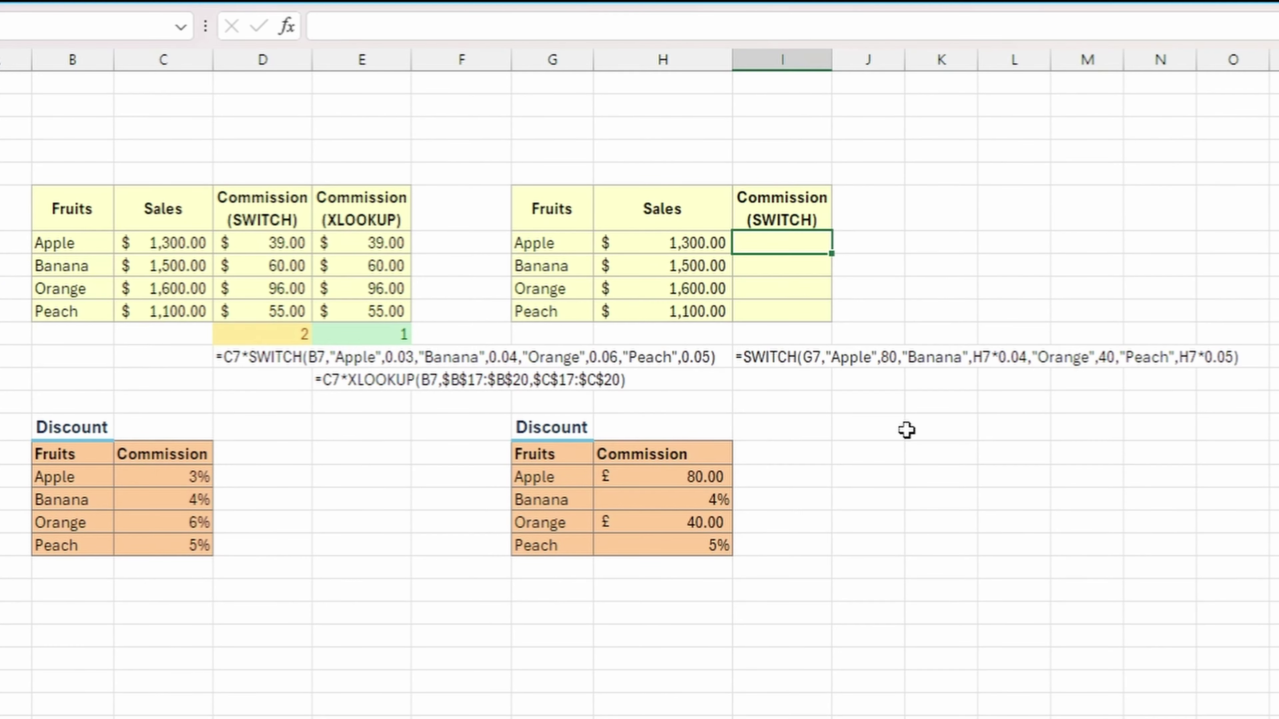
Step: Start a SWITCH formula in I7 on G7 that returns 80 for "Apple" and H7*0.04 for "Banana"
type("=sw")
key("Tab")
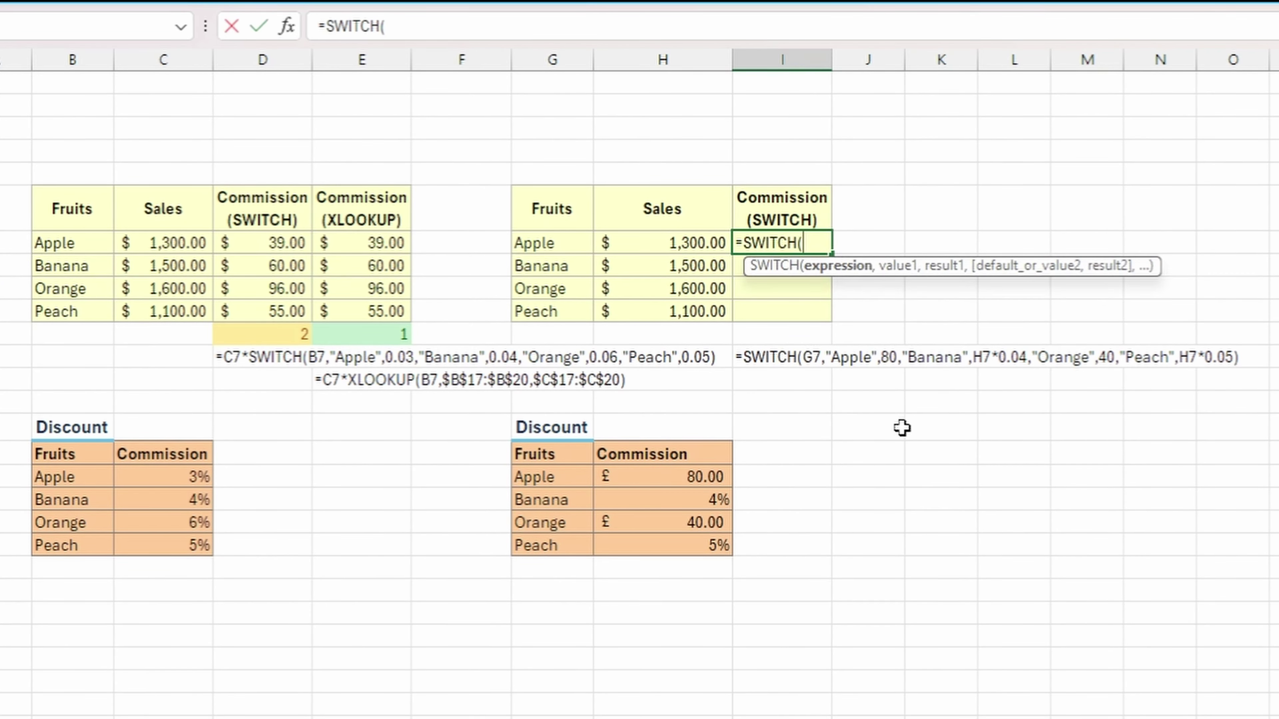
left_click(574, 243)
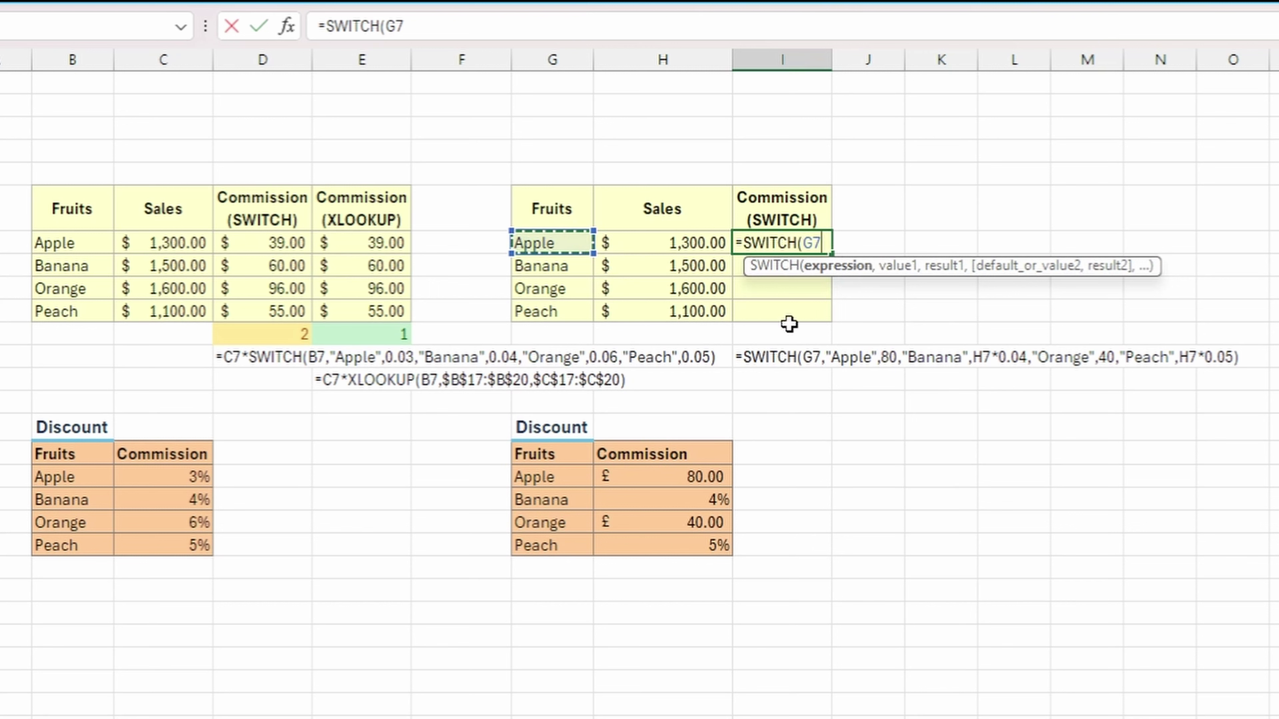
type(",")
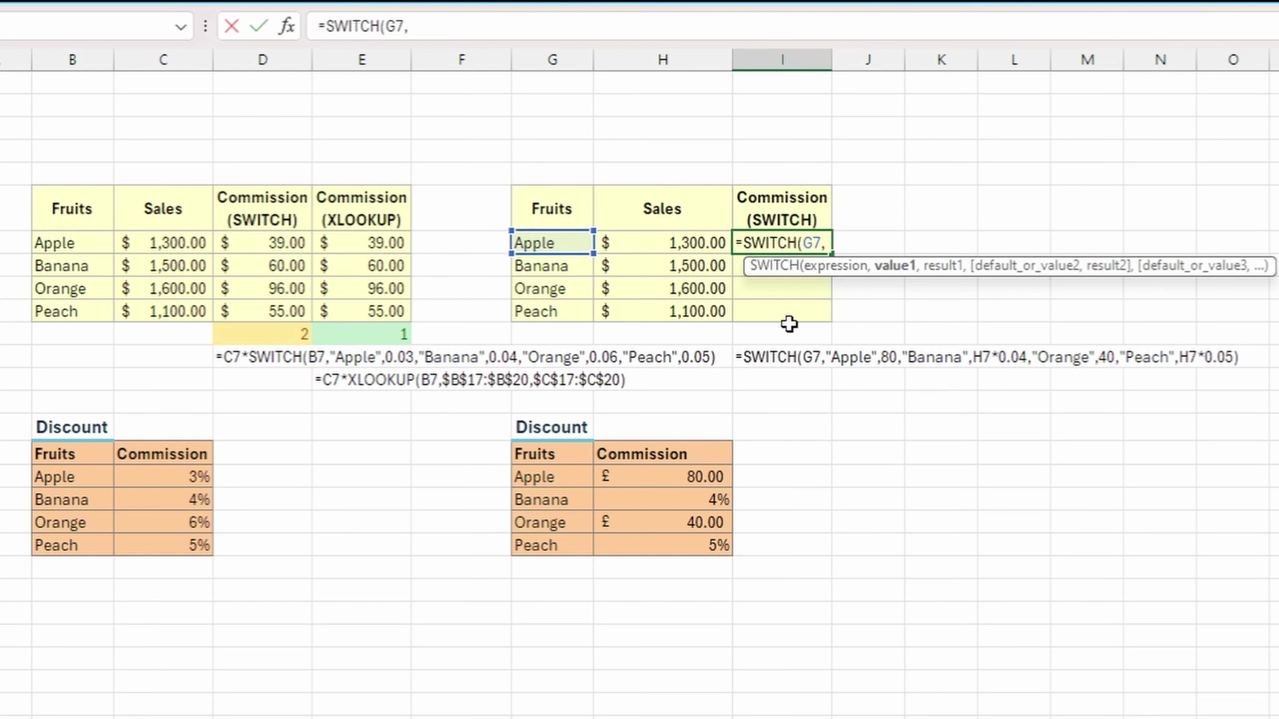
type("\"Apple\",")
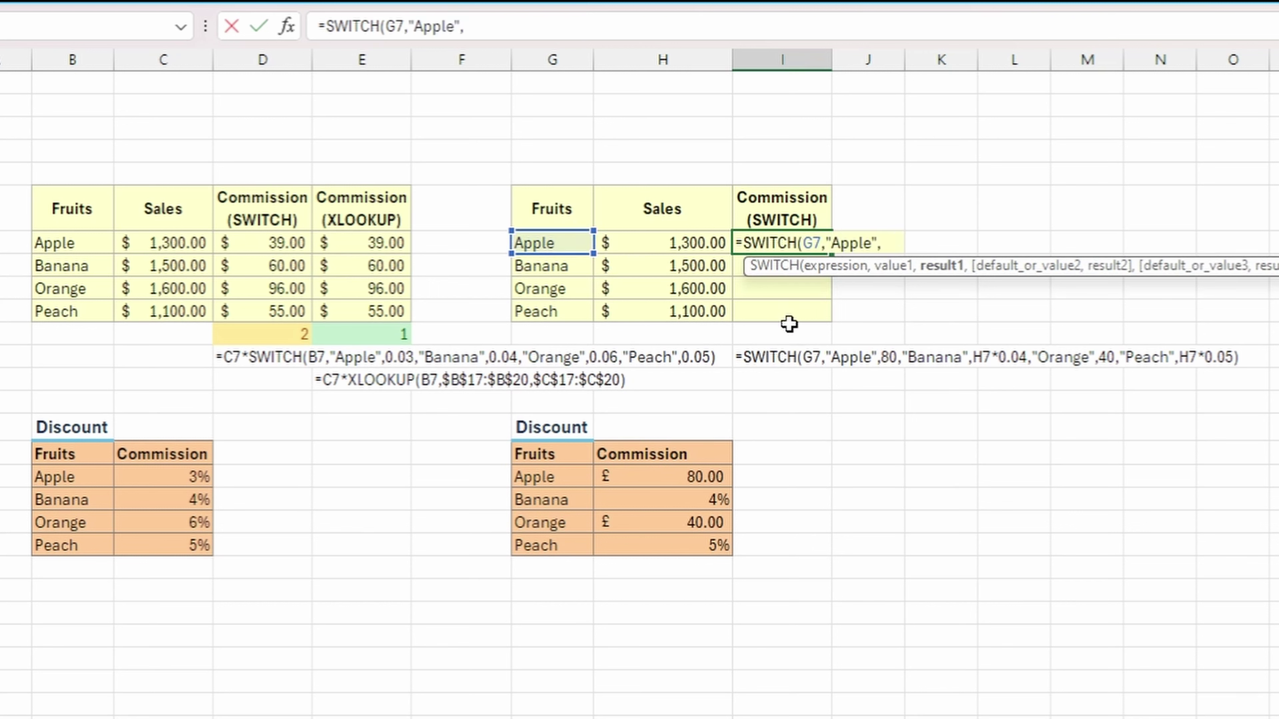
type("80,\"B")
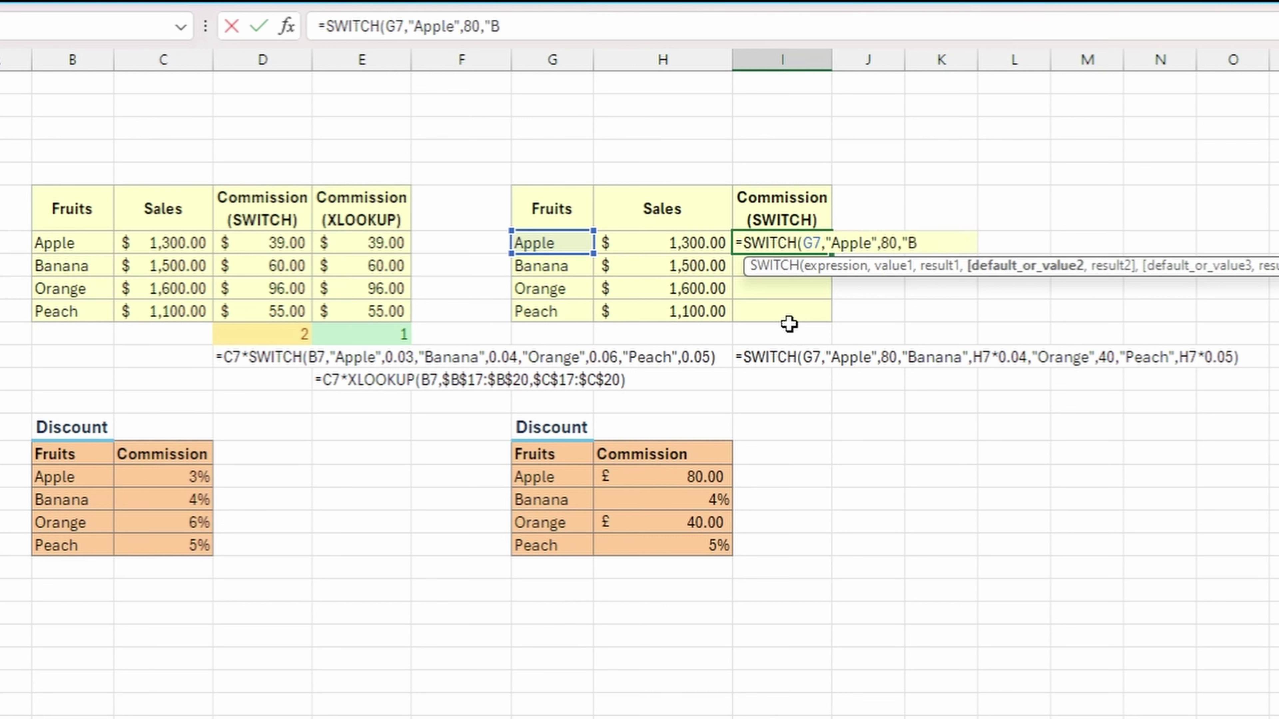
type("anana\",H7*0.04")
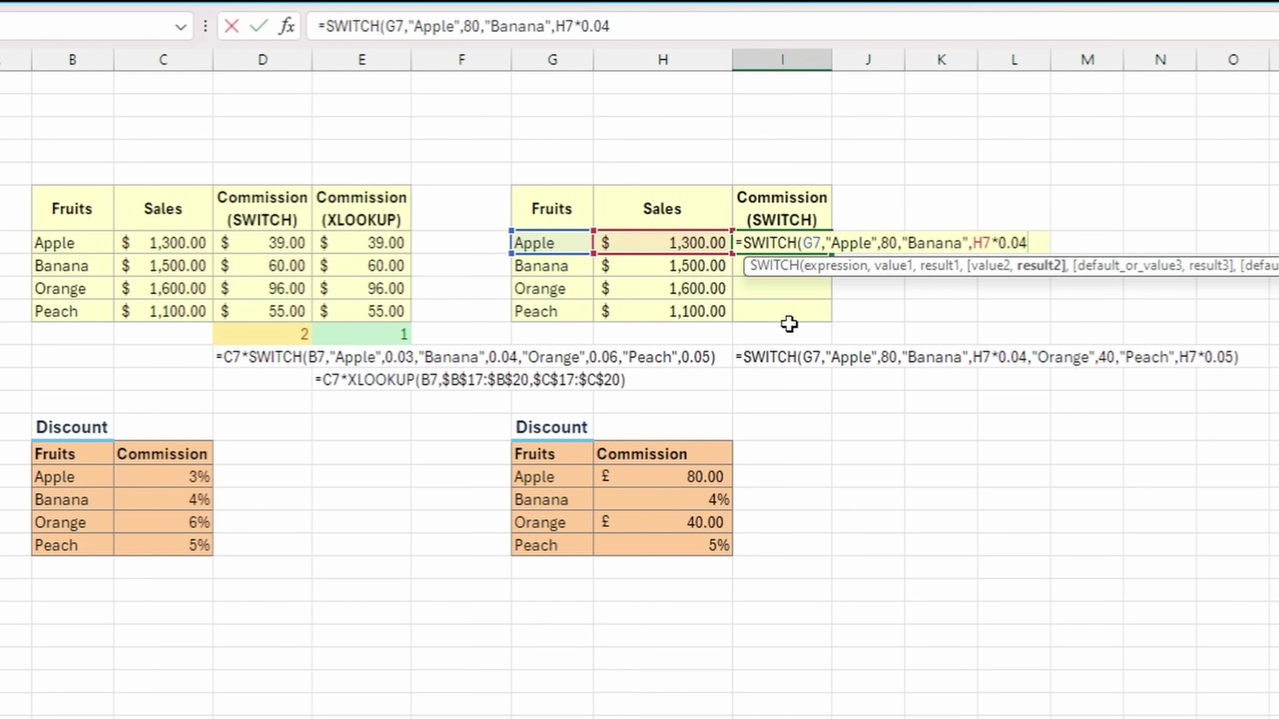
Step: Complete the I7 SWITCH formula with 40 for "Orange" and H7*0.05 for "Peach"
type(",\"Orang")
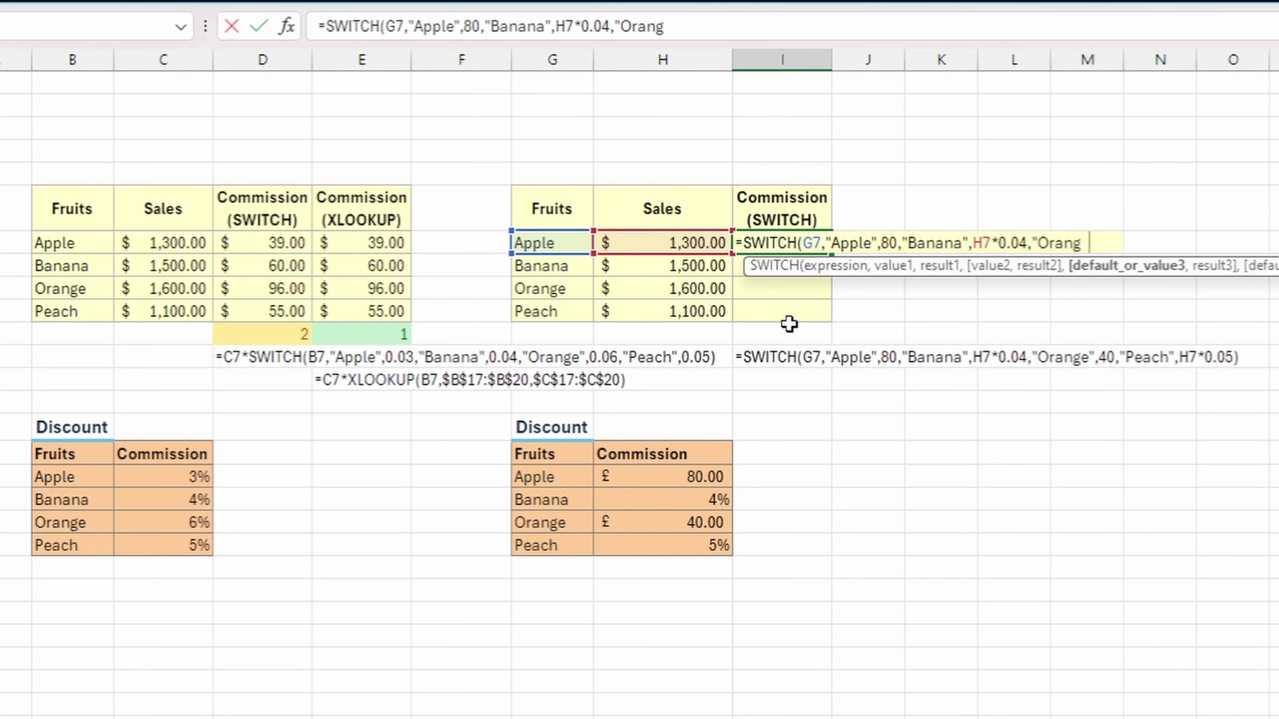
type("e\",40")
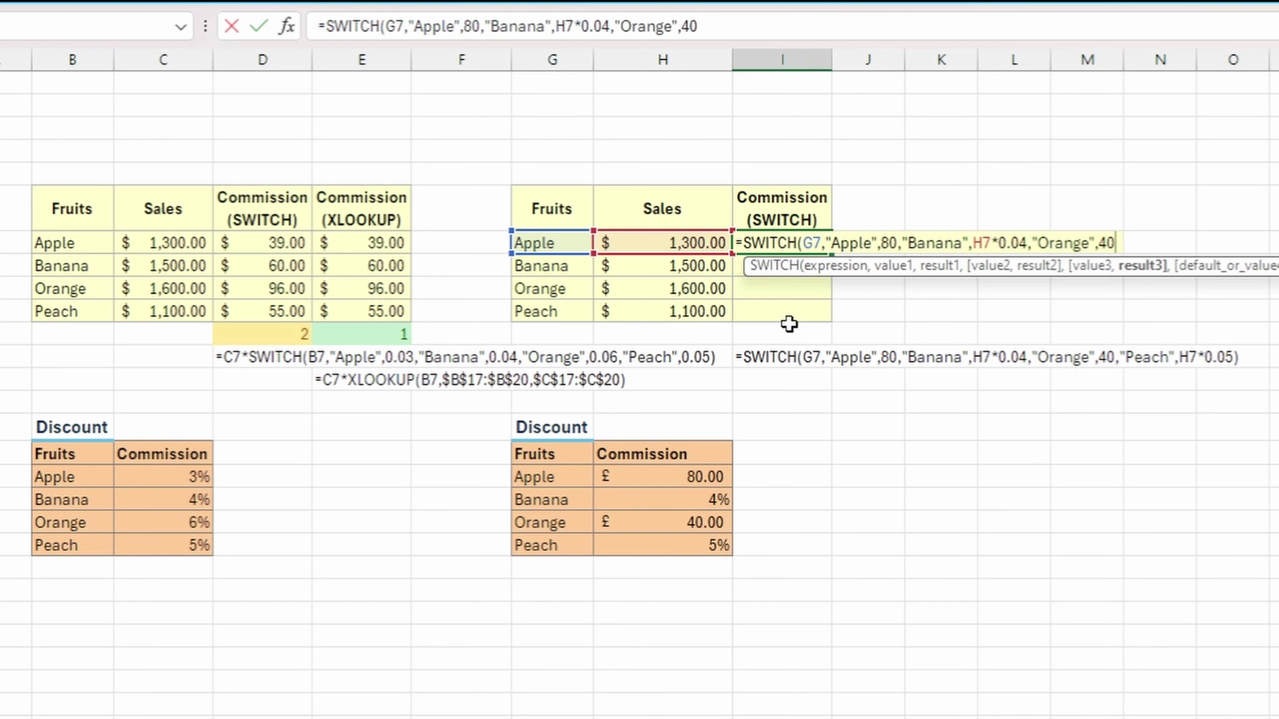
type(",\"Peach")
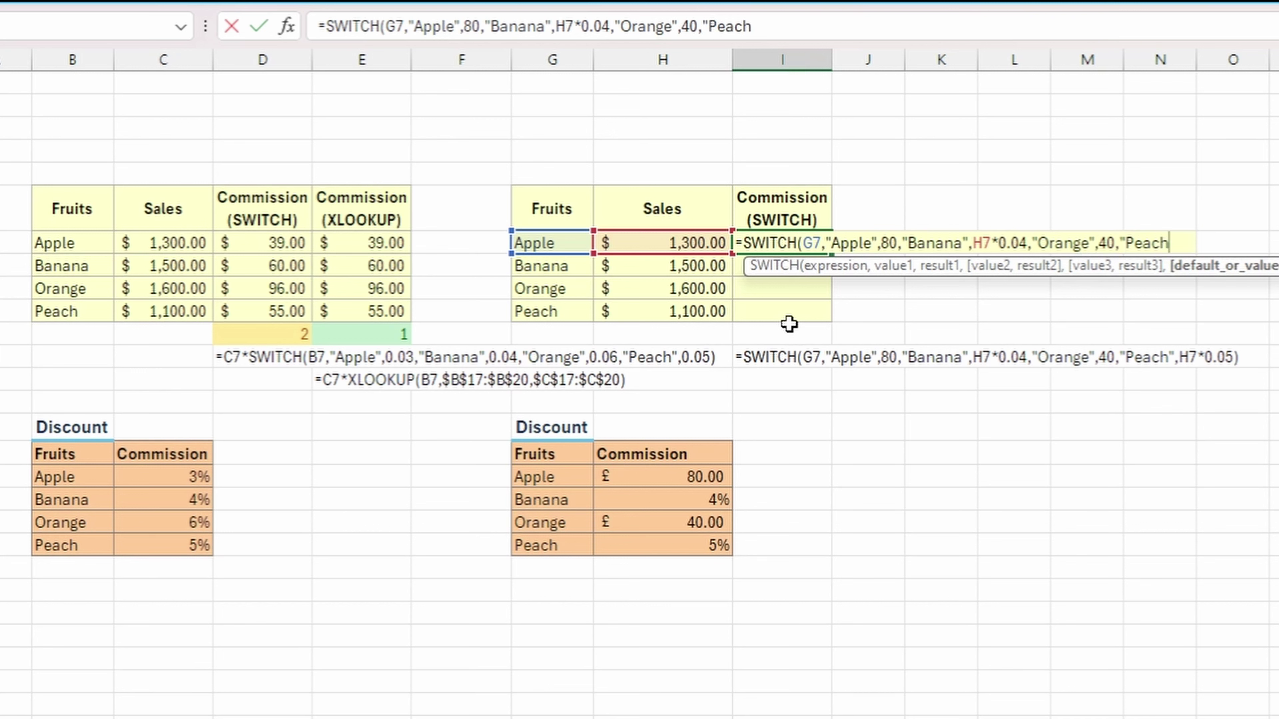
type("\",")
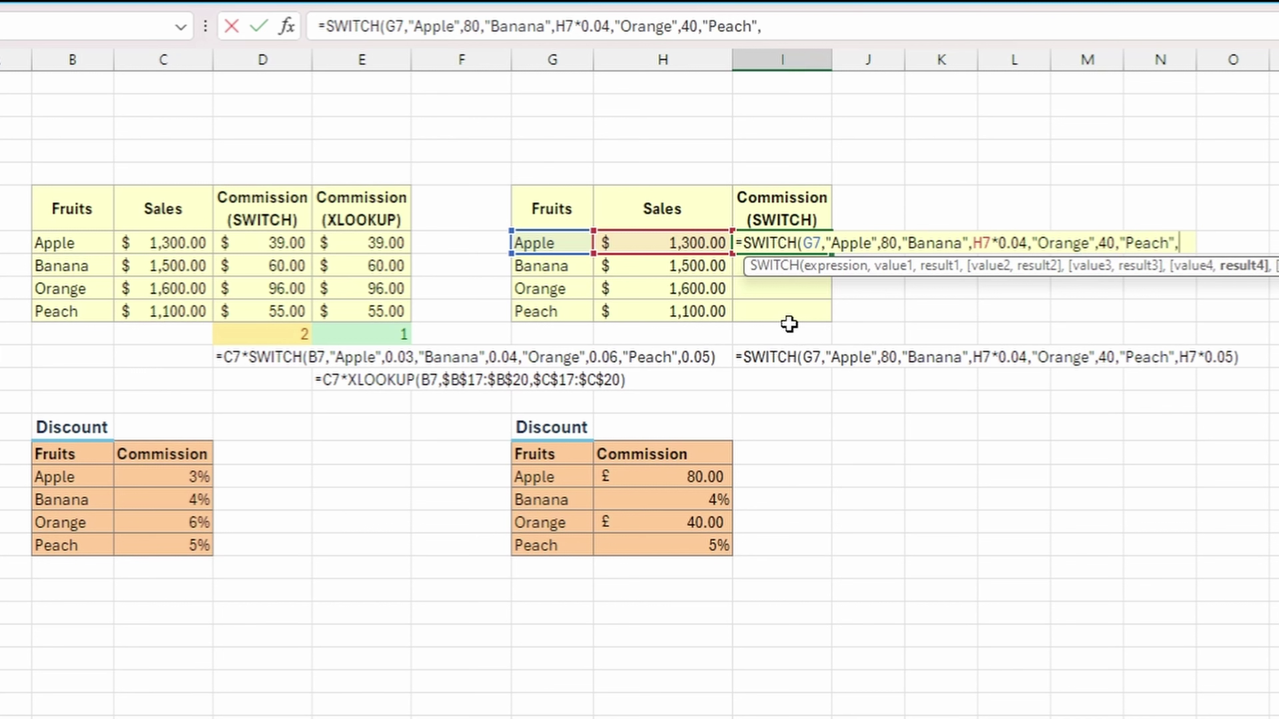
type("H7*0.05")
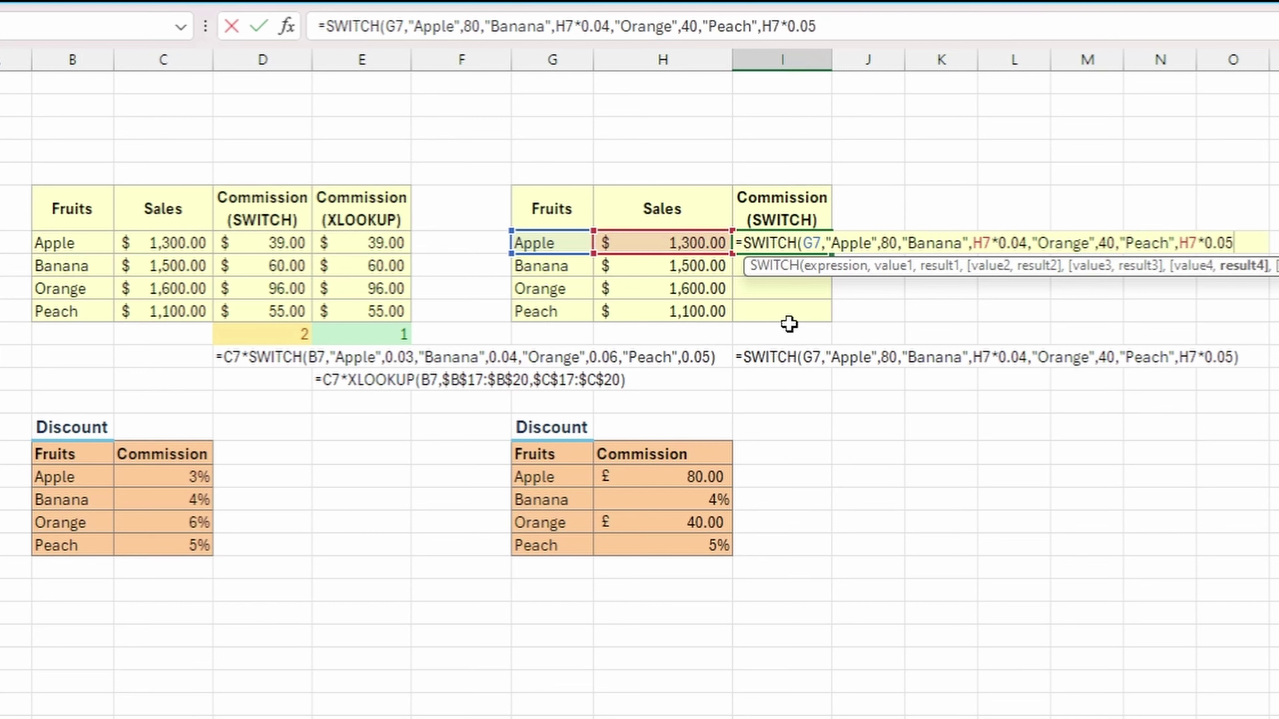
type(")")
key("Return")
Step: Copy the I7 commission formula down through I10
key("Up")
key("ctrl+c")
key("shift+Down")
key("shift+Down")
key("shift+Down")
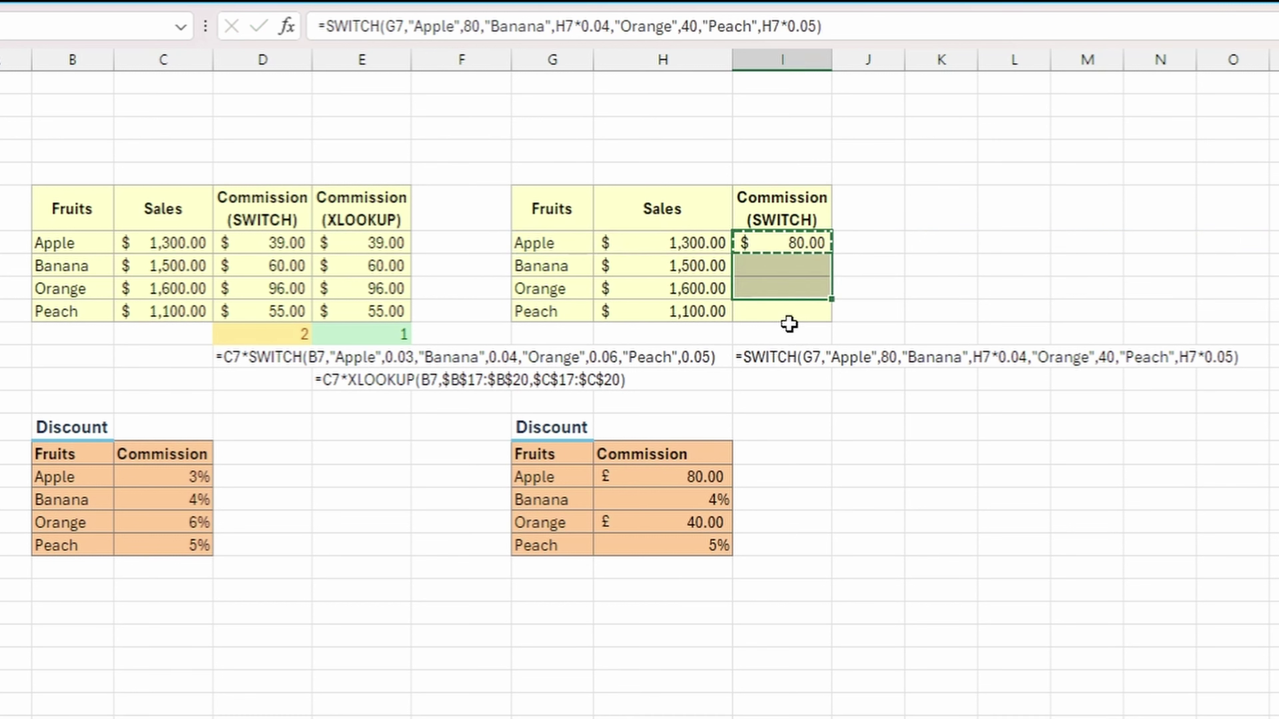
key("ctrl+v")
Step: Enter the rating 1 in I11, below the SWITCH commission column
left_click(819, 341)
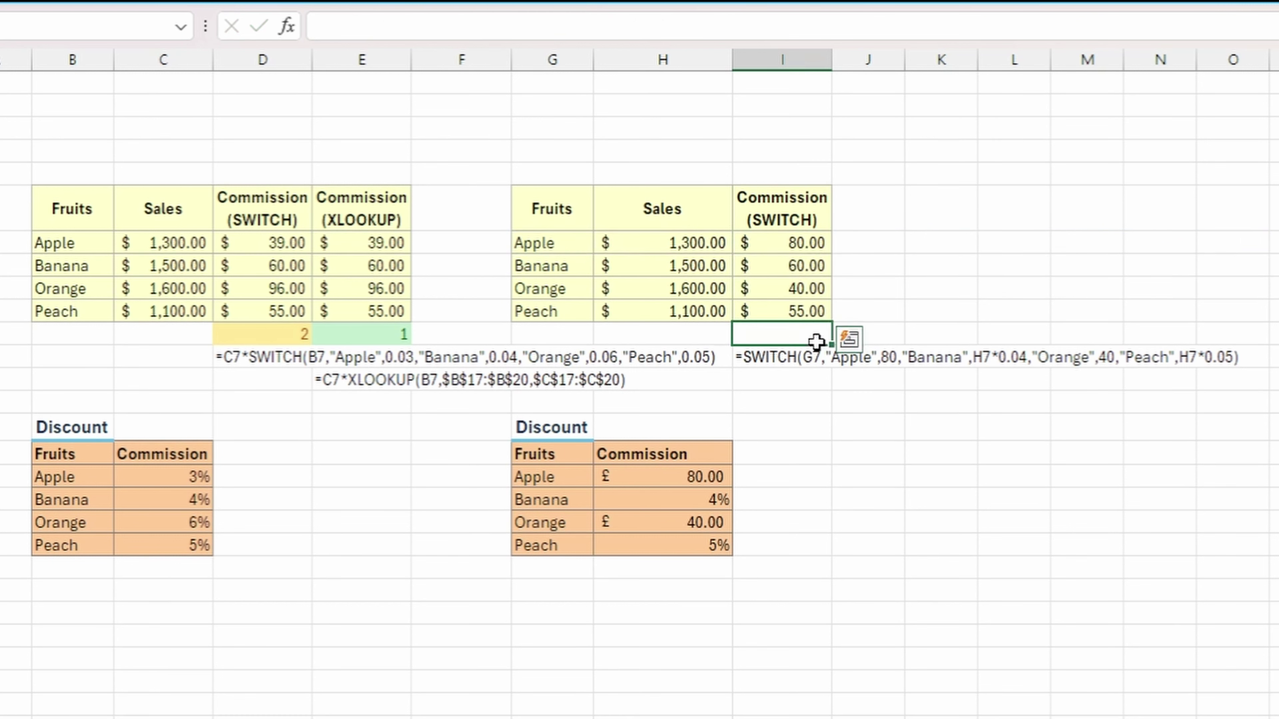
type("1")
key("Return")
key("Up")
left_click(1274, 2)
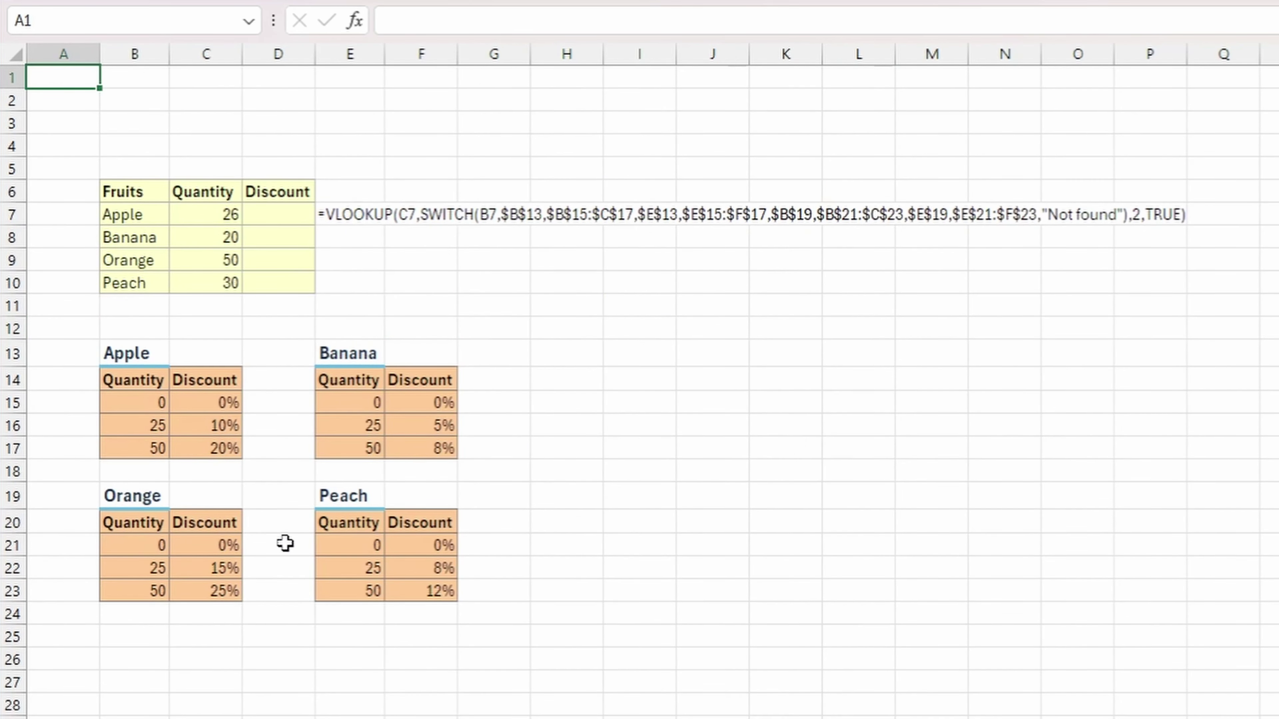
Step: Examine how Apple's quantity in C7 relates to the quantity and discount tiers in the Apple table B13:C17
left_click(224, 219)
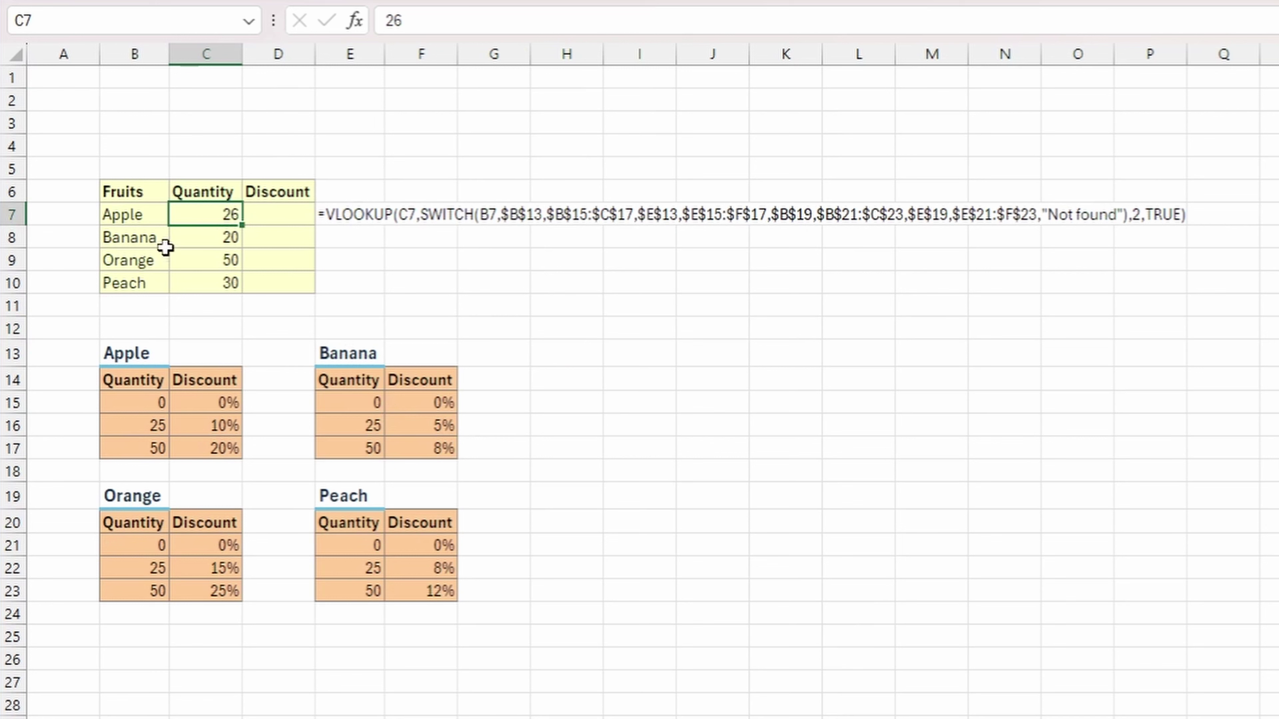
left_click_drag(148, 432, 196, 429)
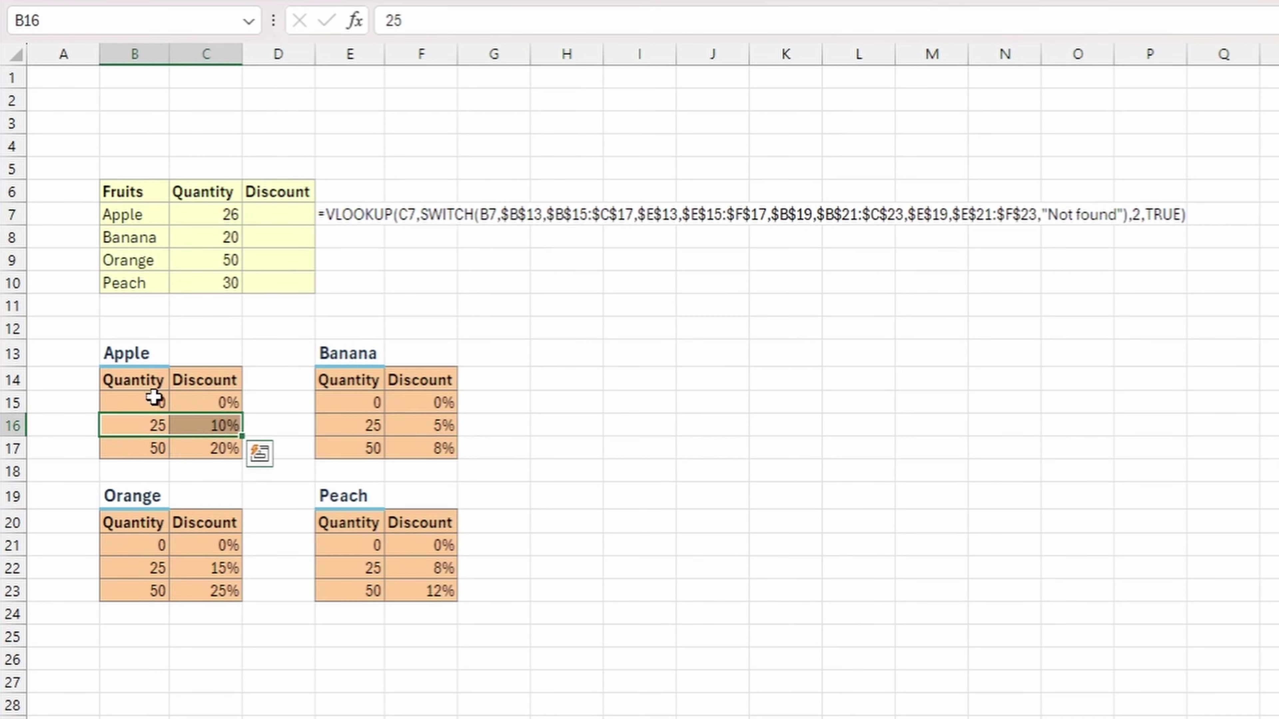
left_click(134, 357)
left_click(142, 216)
left_click(135, 355)
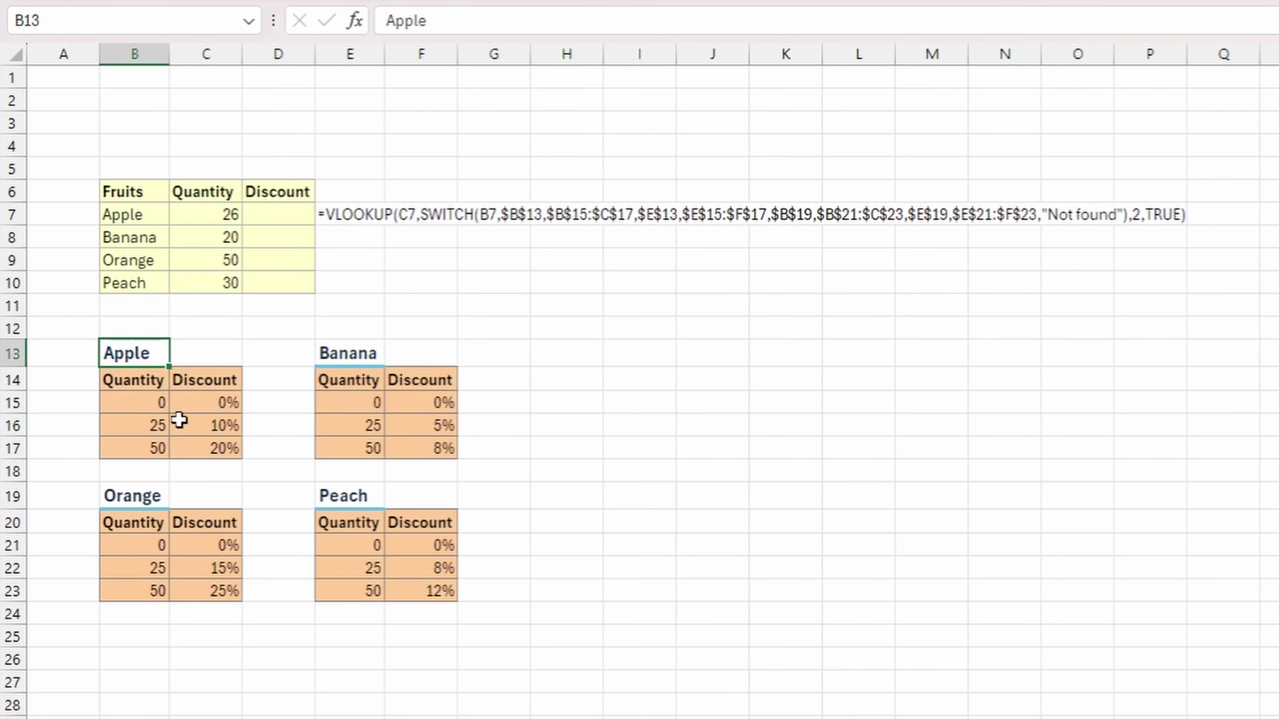
left_click_drag(162, 401, 166, 442)
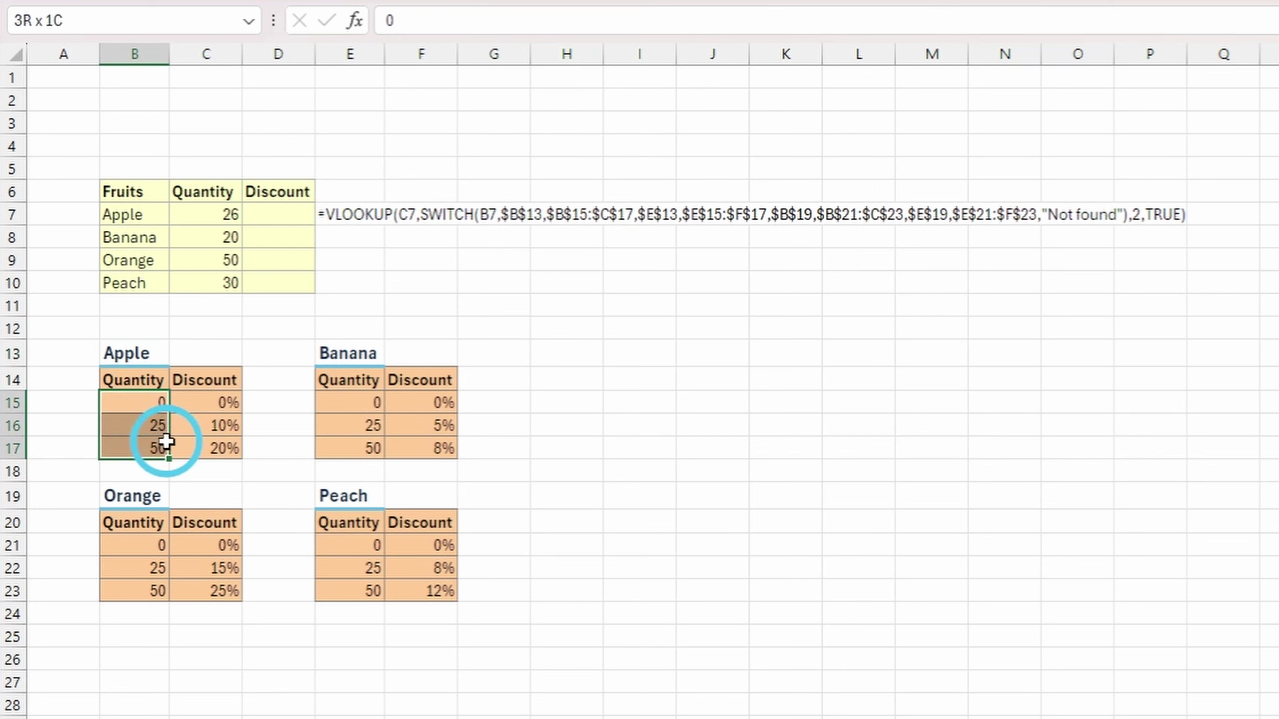
left_click_drag(201, 401, 194, 442)
Step: Start a VLOOKUP formula in D7 with lookup value C7 and a nested SWITCH on B7 as the table array
left_click(304, 222)
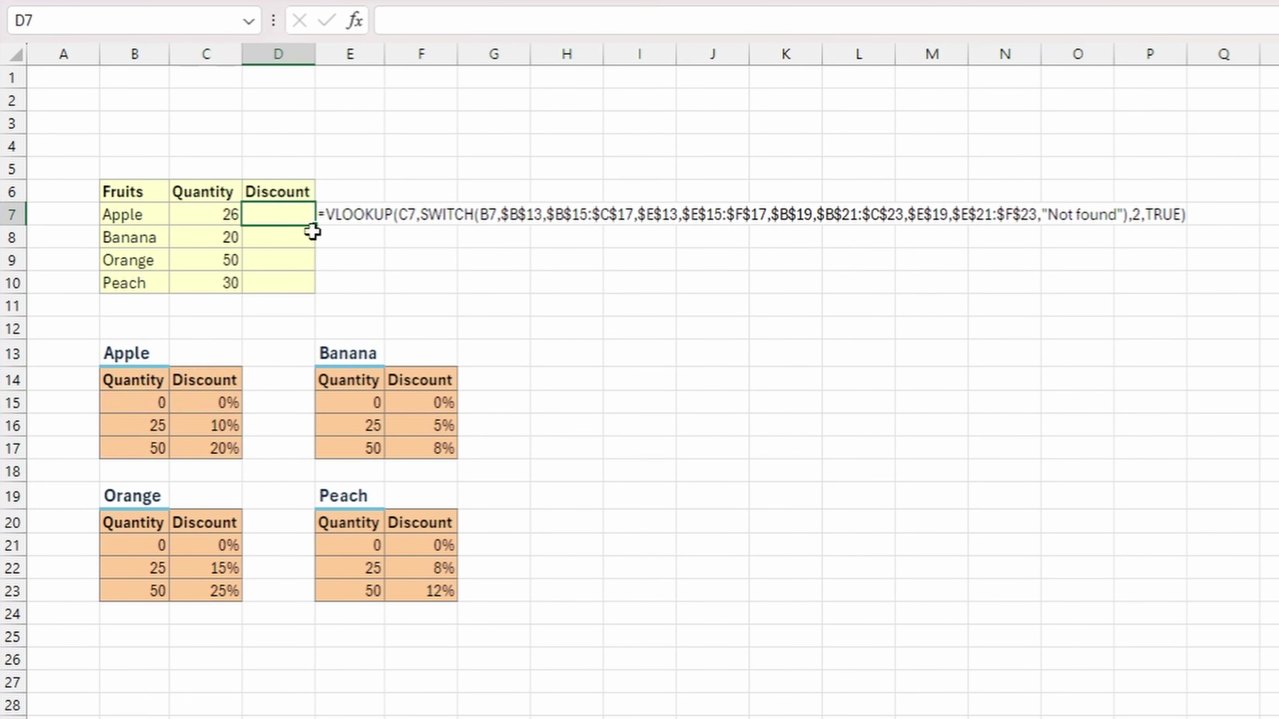
type("=VLOOKUP(")
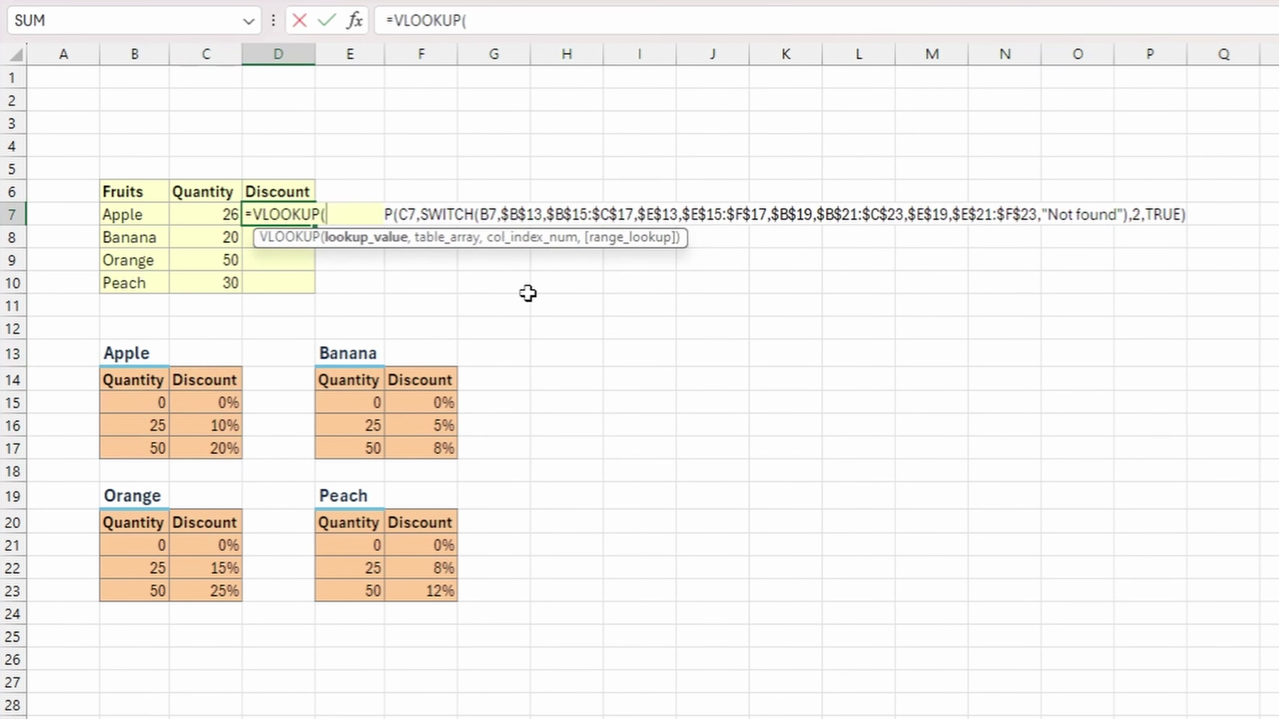
key("Left")
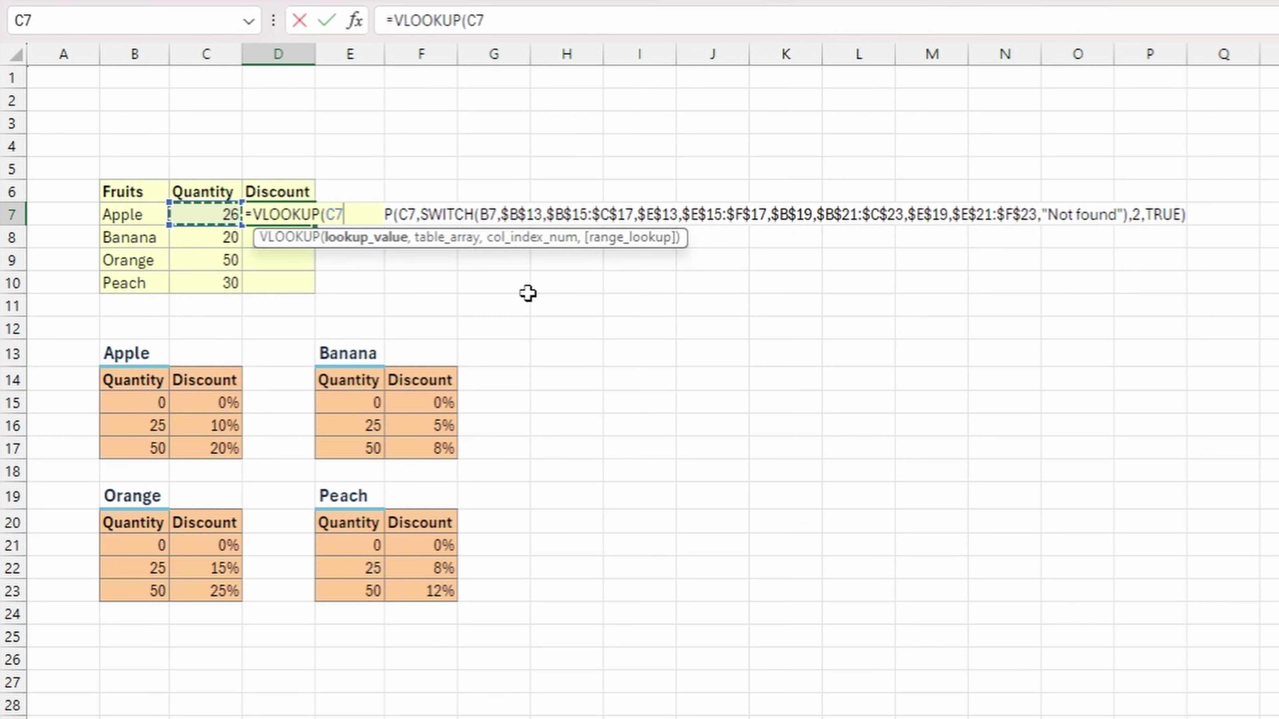
type(",w")
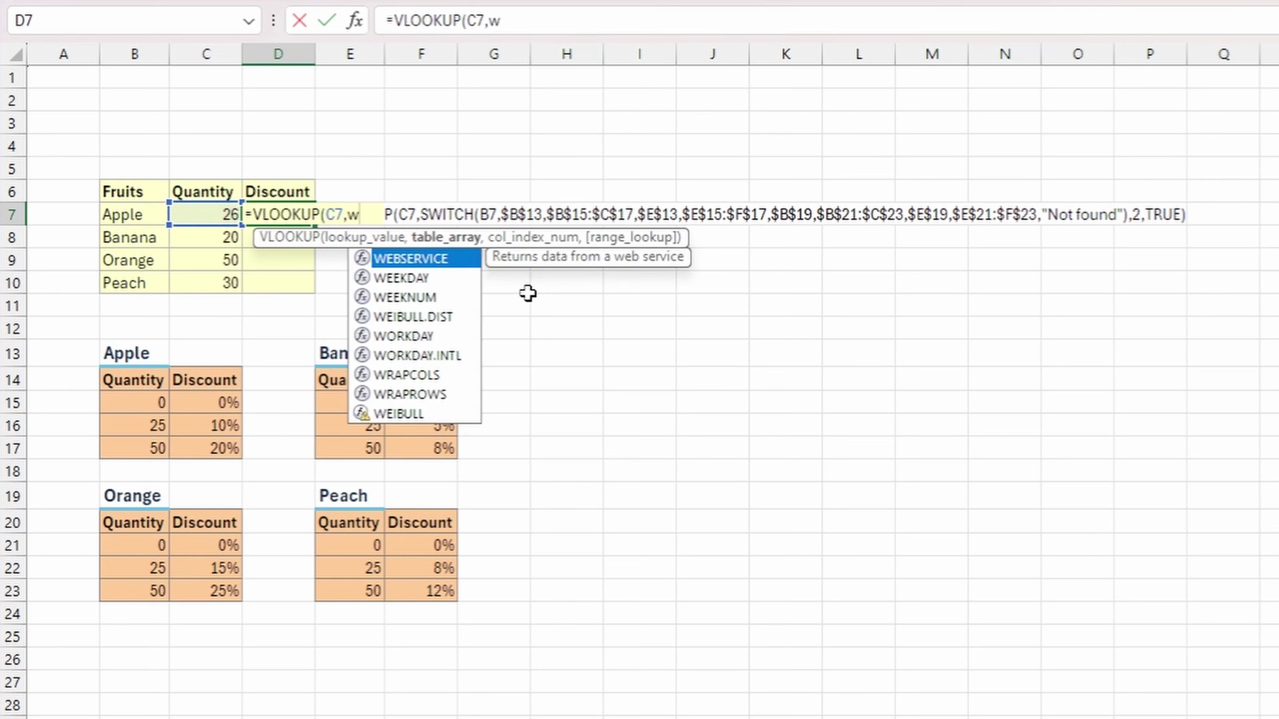
key("BackSpace")
type("swi")
key("Tab")
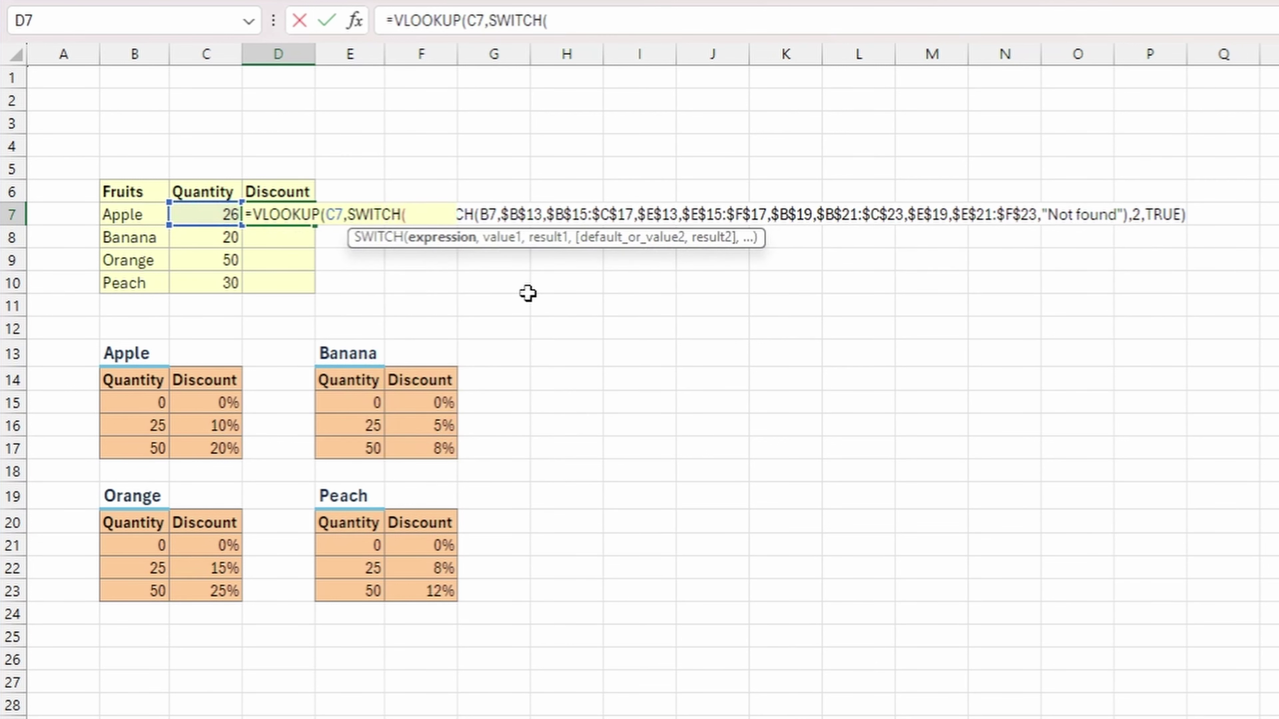
key("Left")
key("Left")
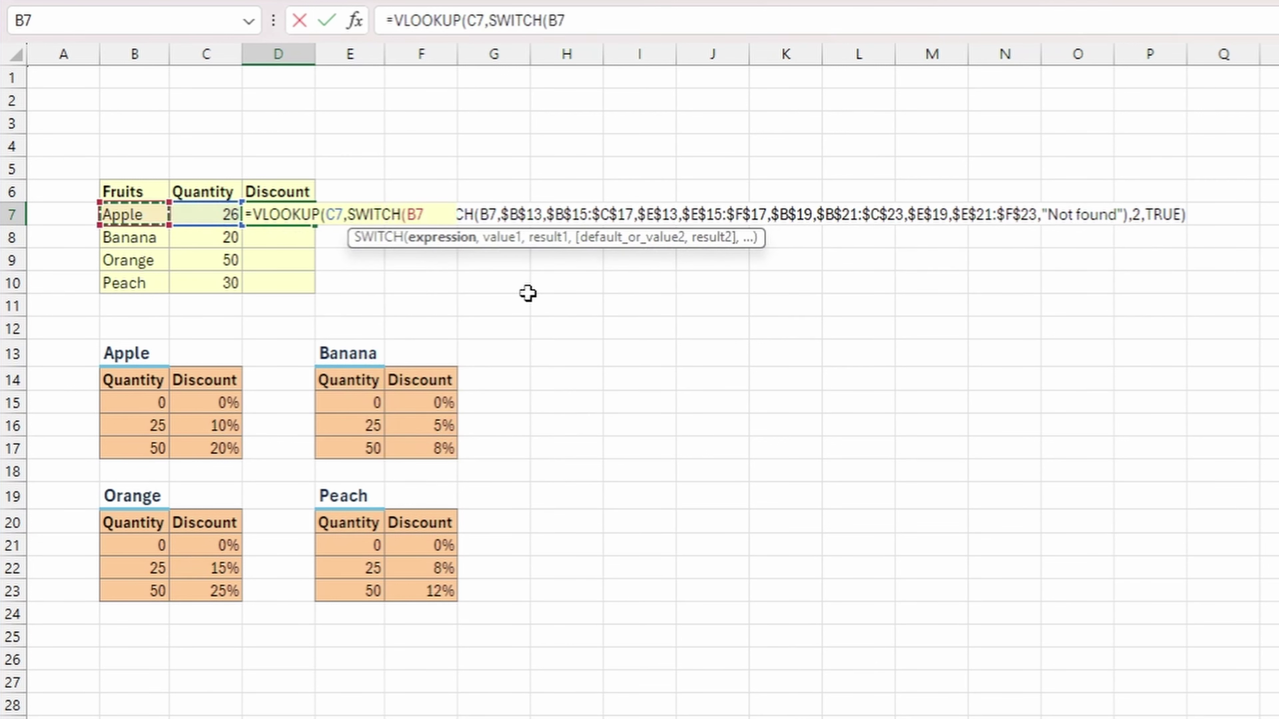
type(",")
Step: Add the Apple case to the D7 SWITCH: value $B$13 with result range $B$15:$C$17
left_click(136, 357)
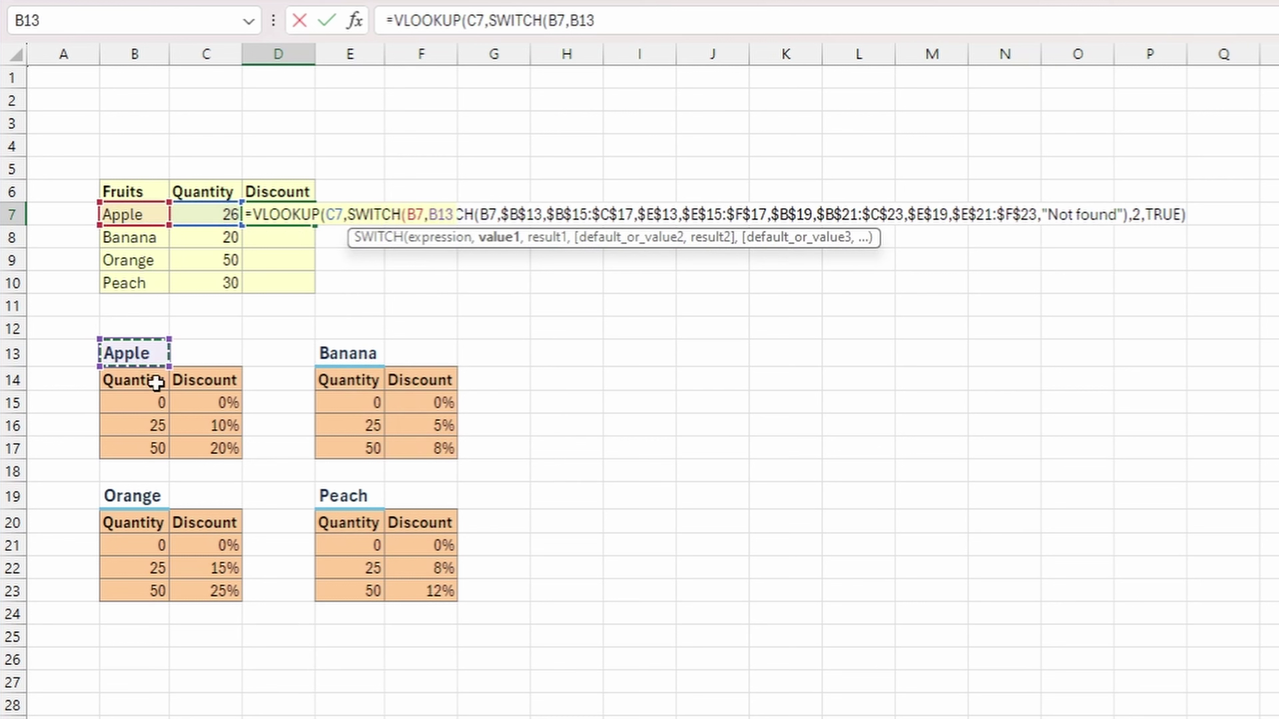
key("F4")
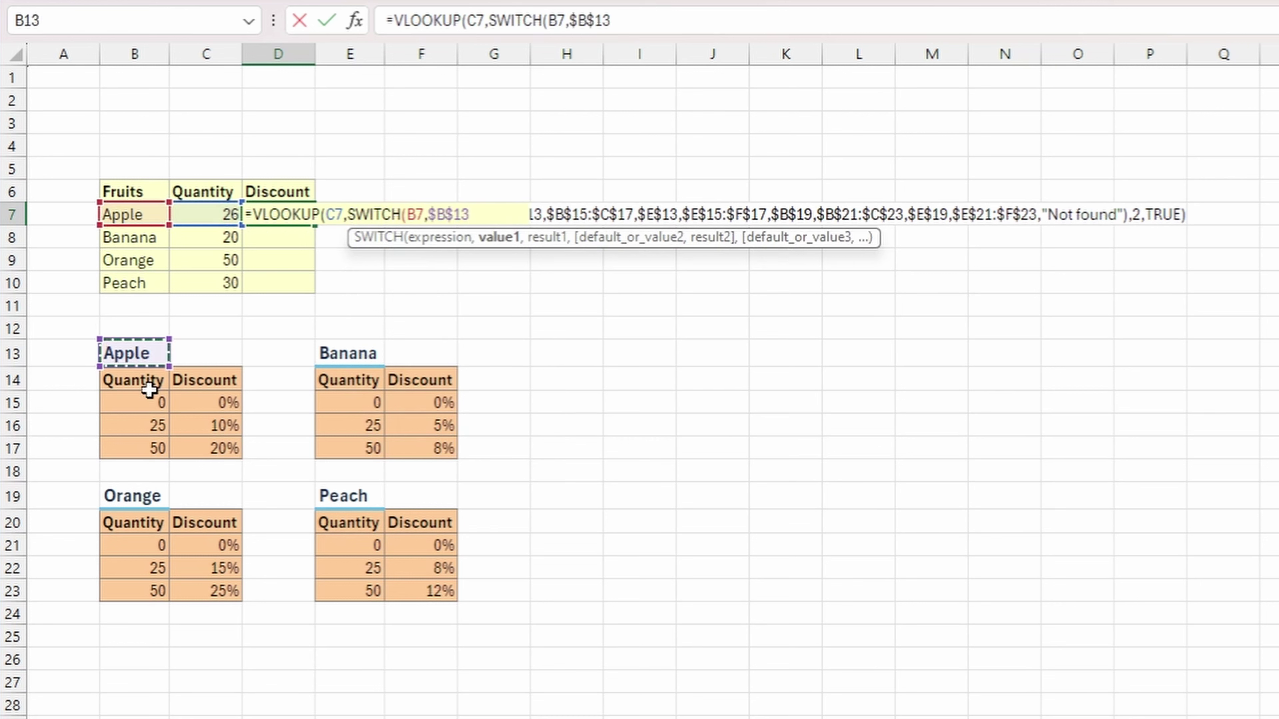
type(",")
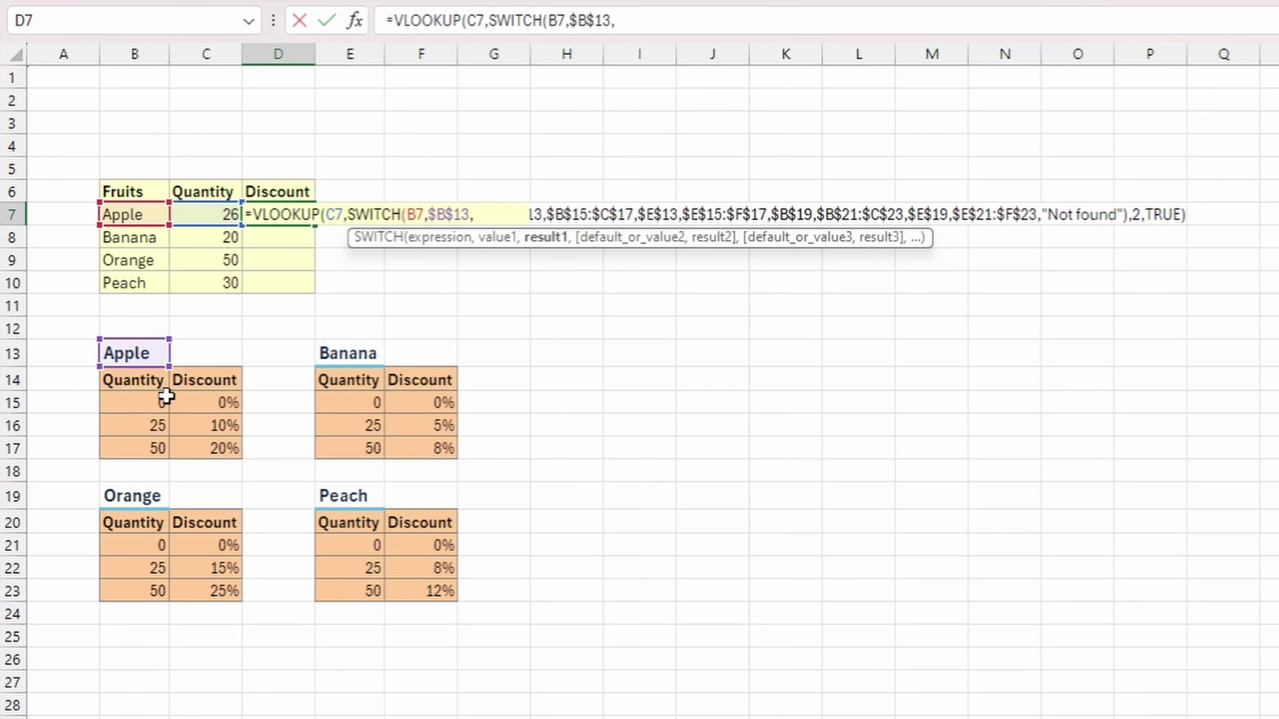
left_click_drag(163, 403, 214, 451)
key("F4")
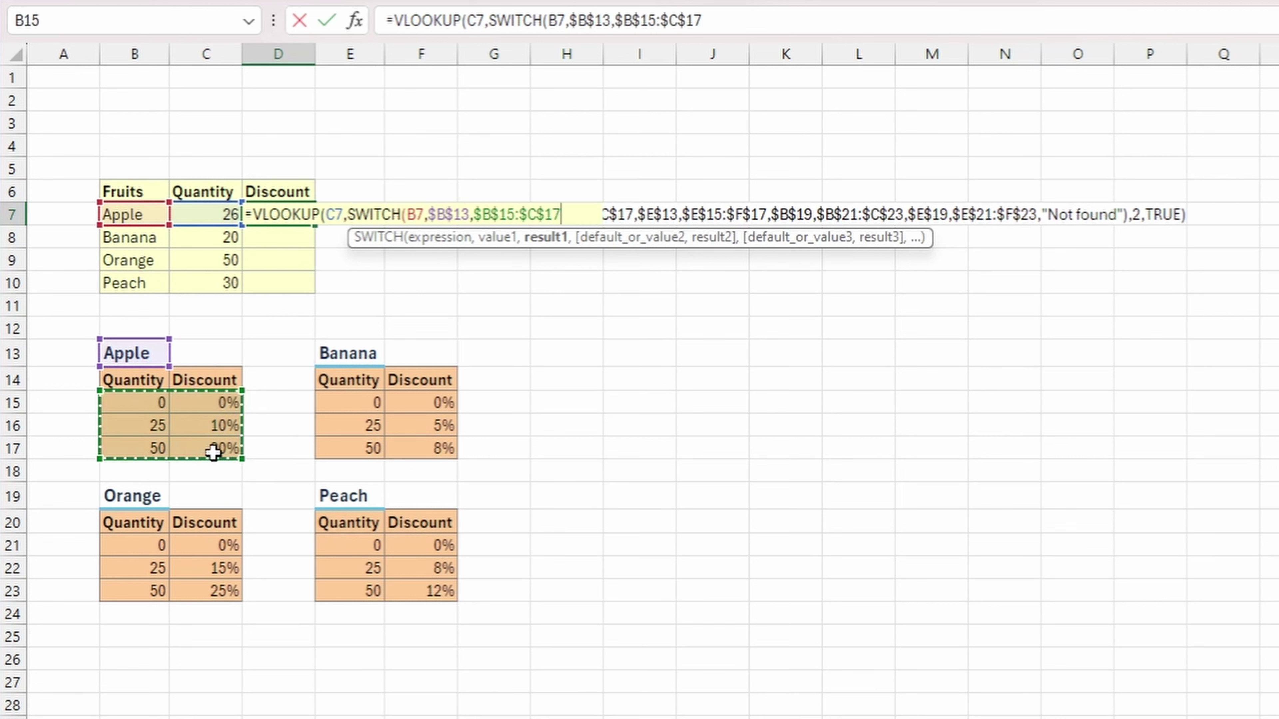
type(",")
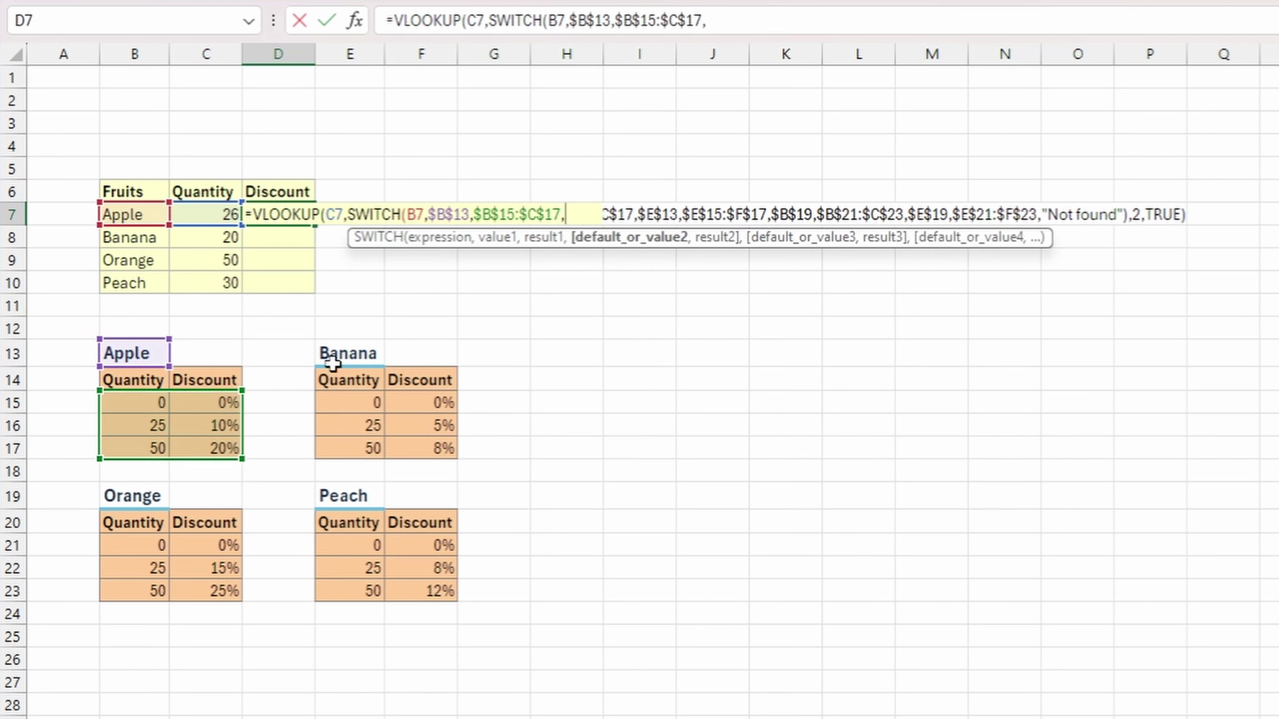
Step: Add the Banana case to the D7 SWITCH: value $E$13 with result range $E$15:$F$17
left_click(345, 350)
key("F4")
type(",")
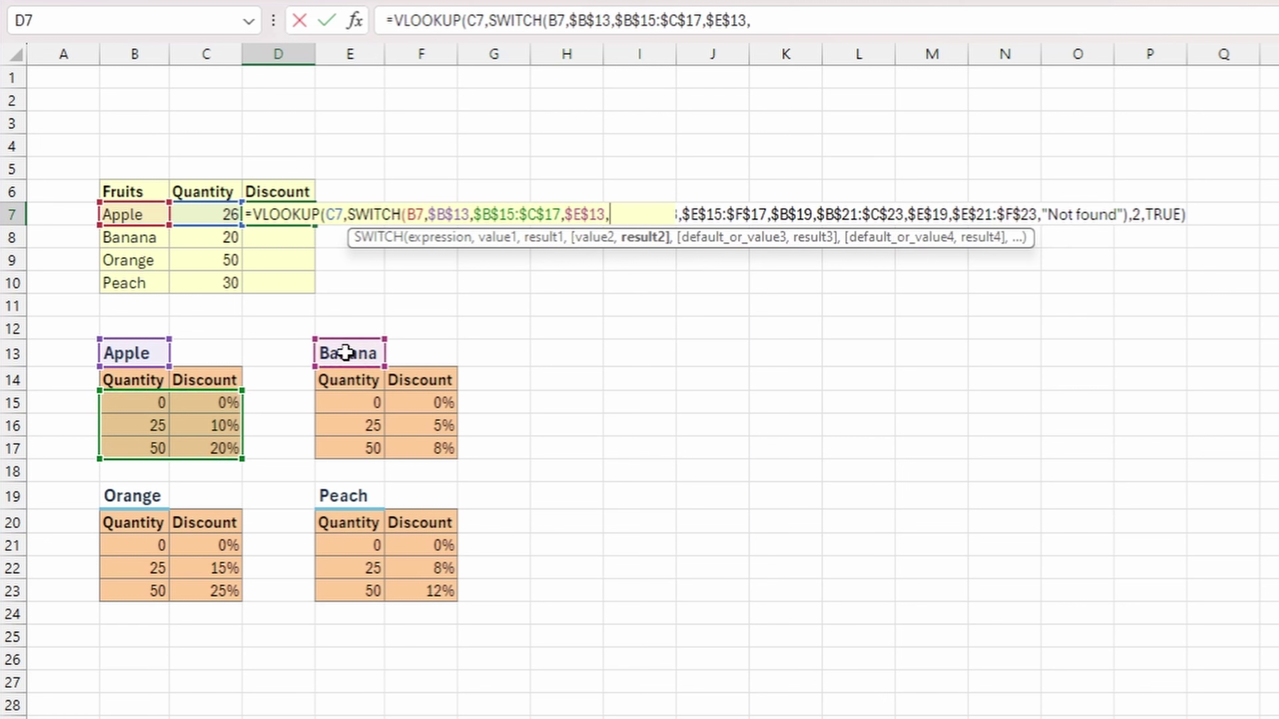
left_click_drag(350, 402, 404, 439)
key("F4")
type(",")
Step: Add the Orange case to the D7 SWITCH: value $B$19 with result range $B$21:$C$23
left_click(133, 496)
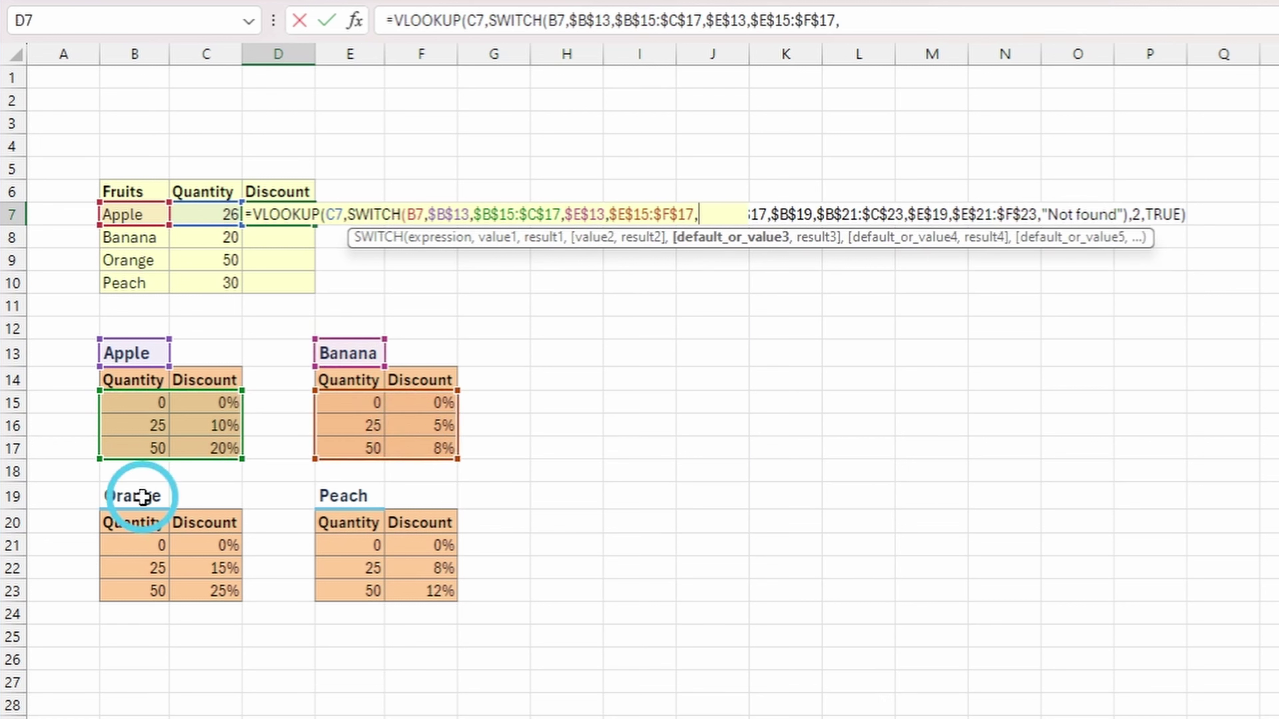
key("F4")
type(",")
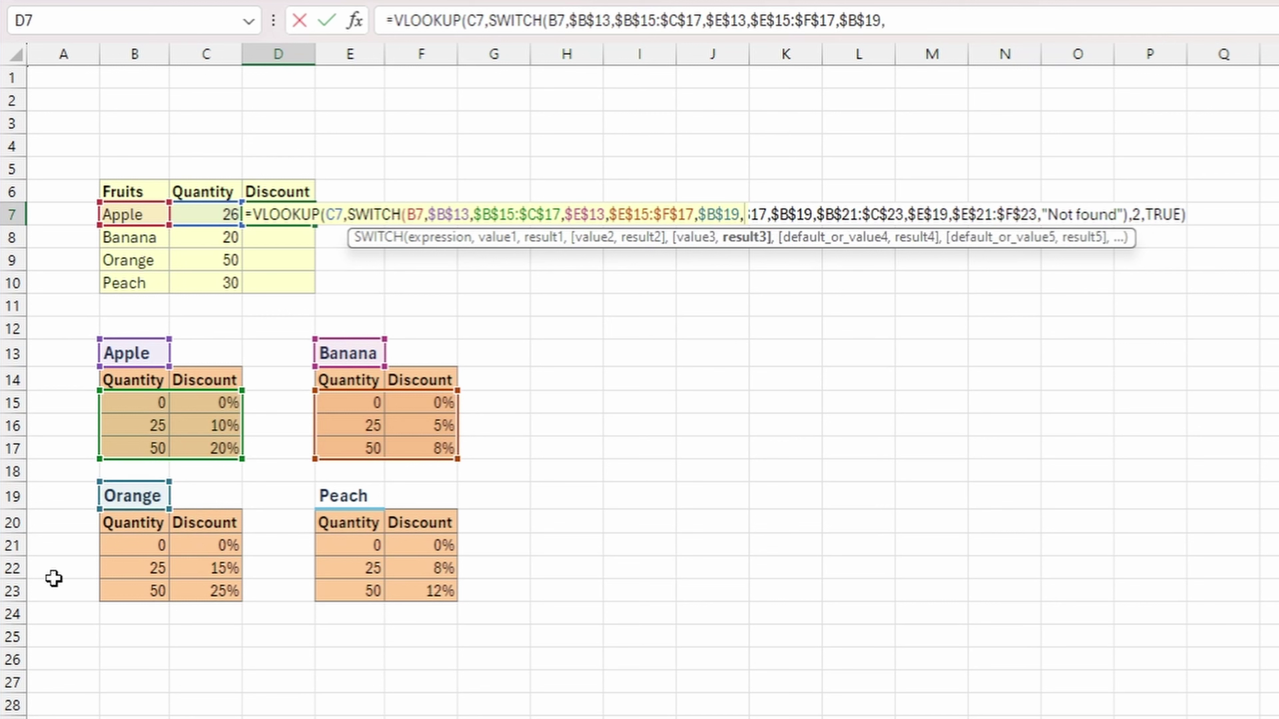
left_click_drag(134, 544, 209, 587)
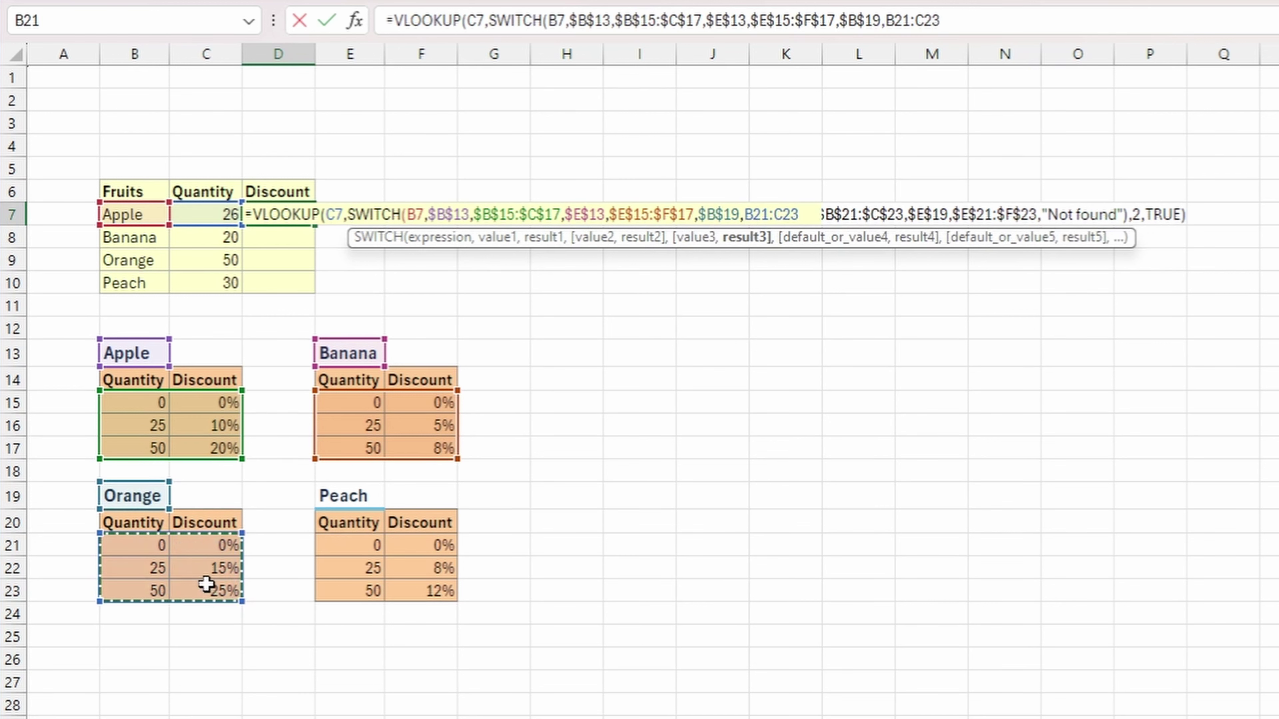
key("F4")
type(",")
Step: Add the Peach case to the D7 SWITCH, value $E$19 with result range $E$21:$F$23, and close the SWITCH
left_click(362, 491)
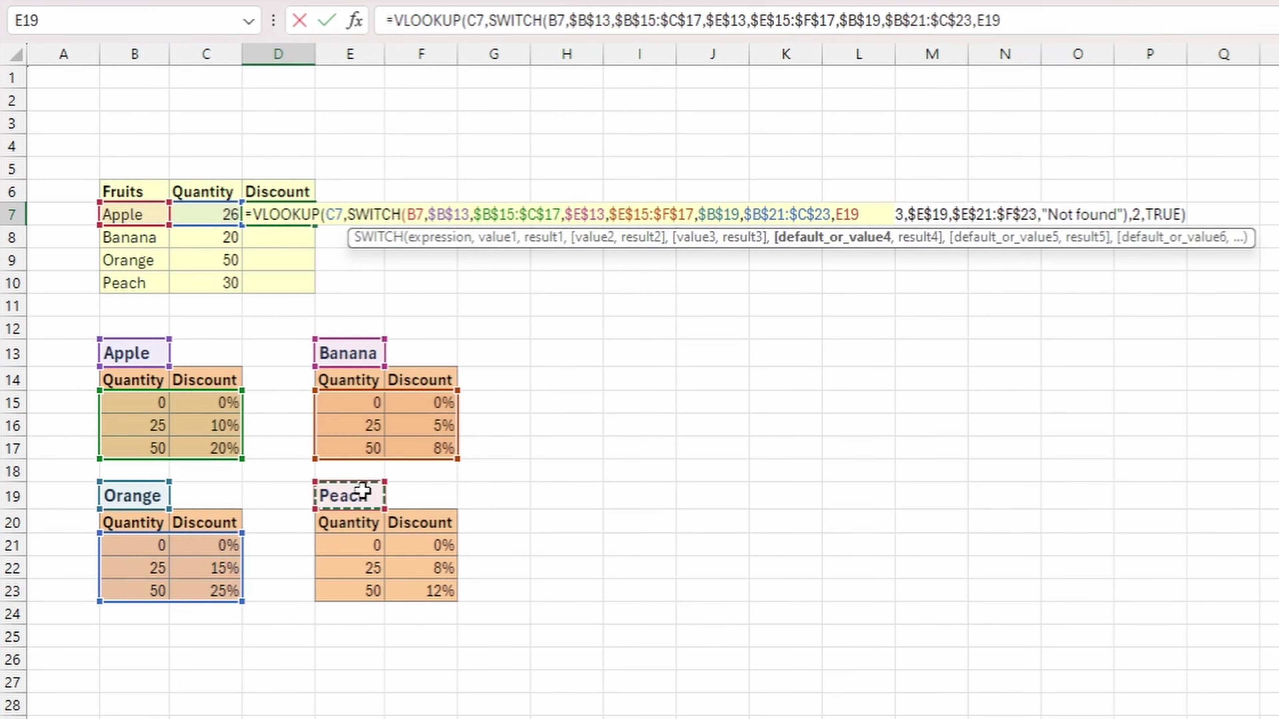
key("F4")
type(",")
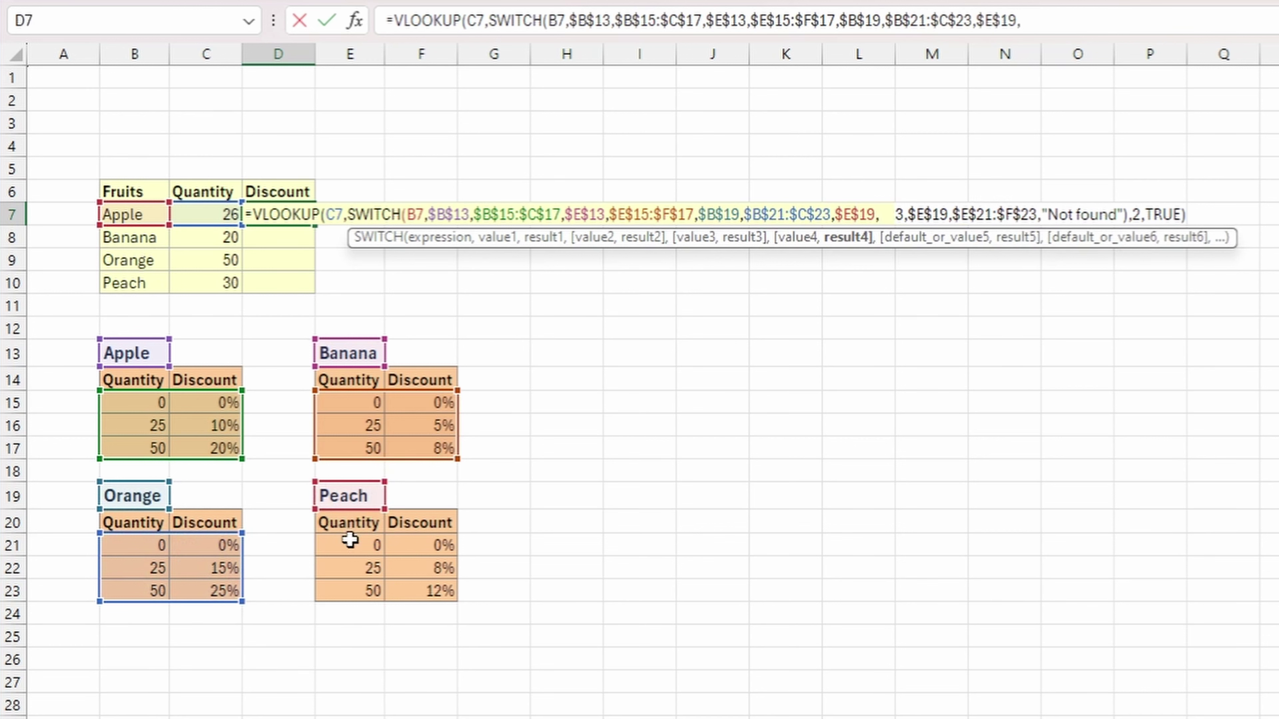
left_click_drag(346, 543, 425, 580)
key("F4")
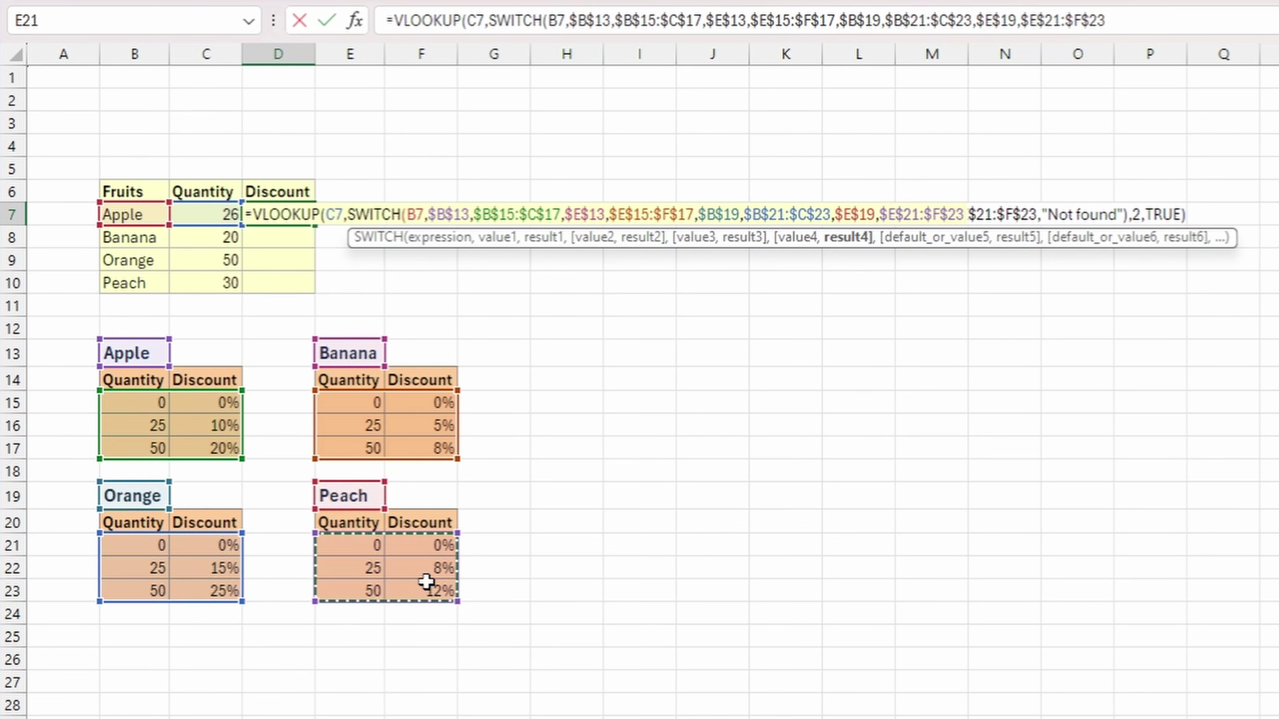
type(")")
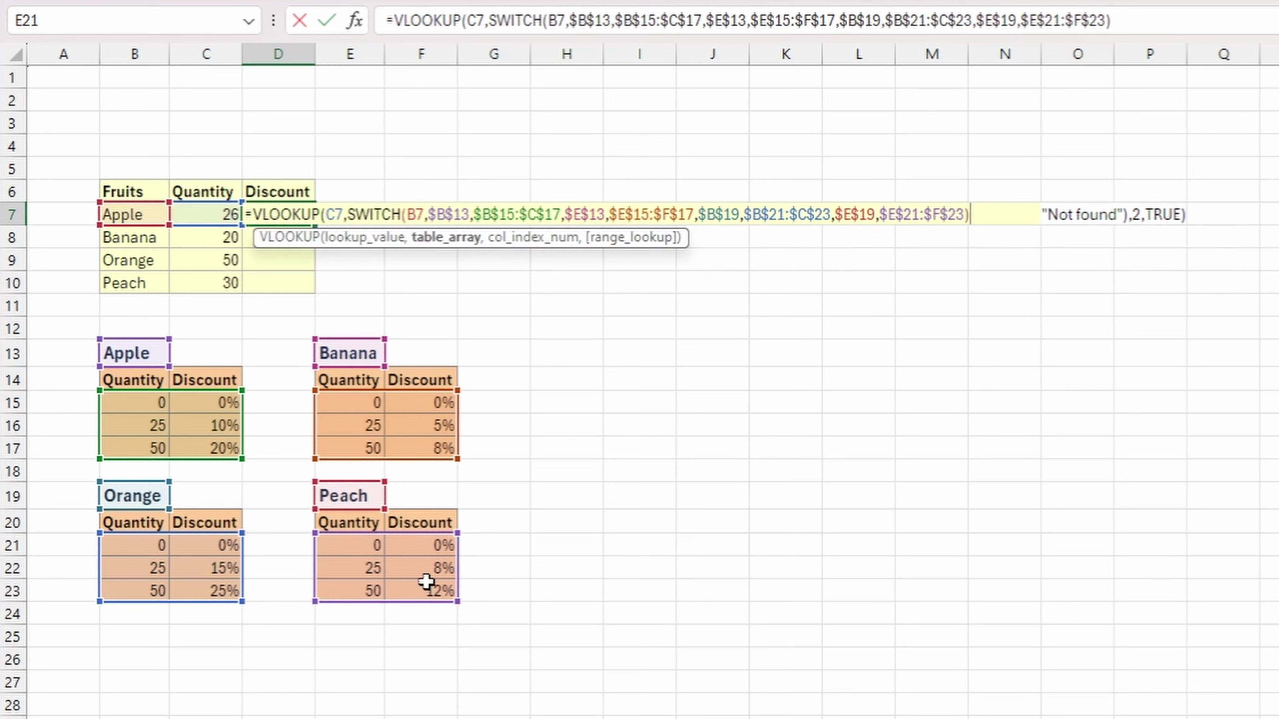
Step: Complete the D7 VLOOKUP with column index 2 and range lookup TRUE
type(",")
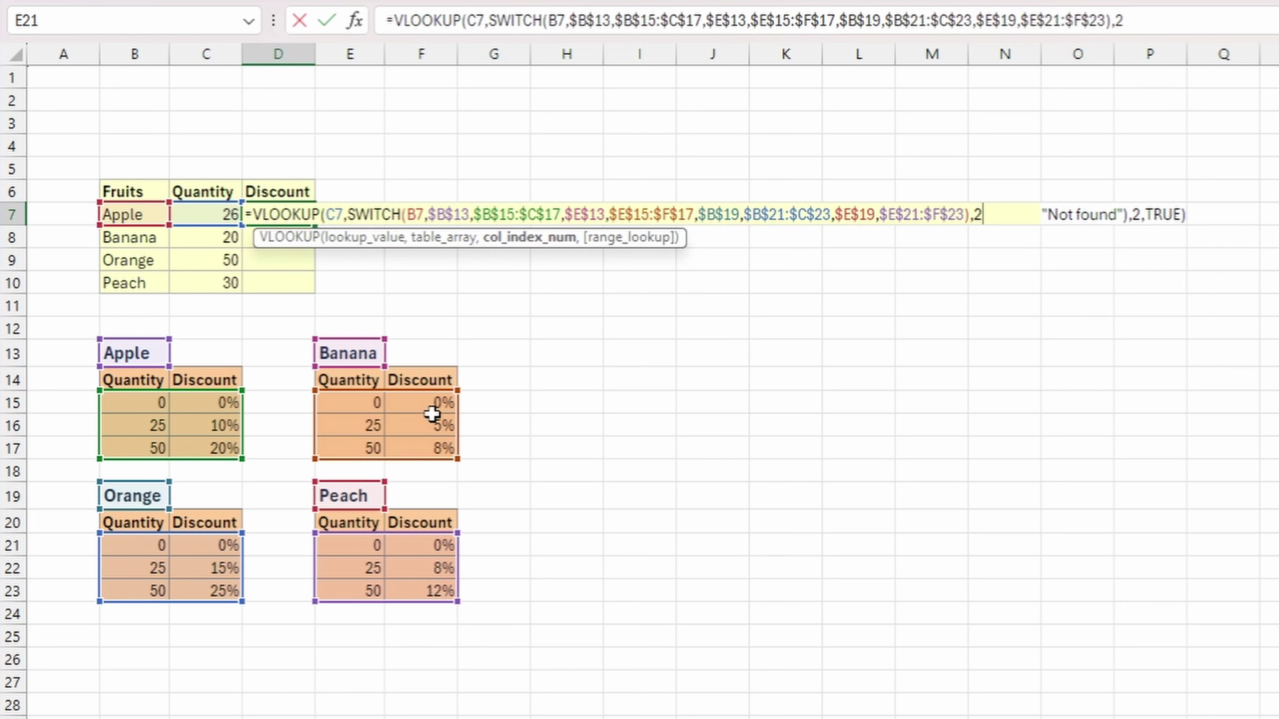
type("2,TRUE)")
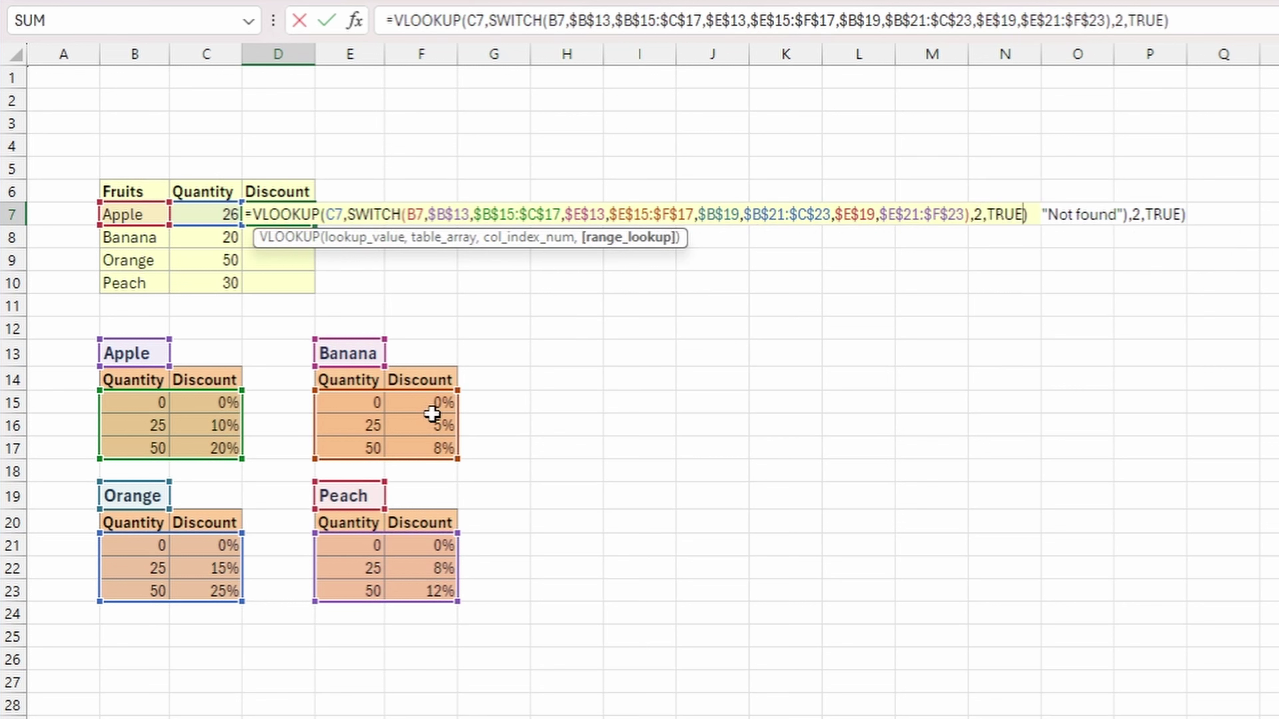
key("Return")
Step: Copy the D7 discount formula down through D10 for the remaining fruits
key("Up")
key("ctrl+c")
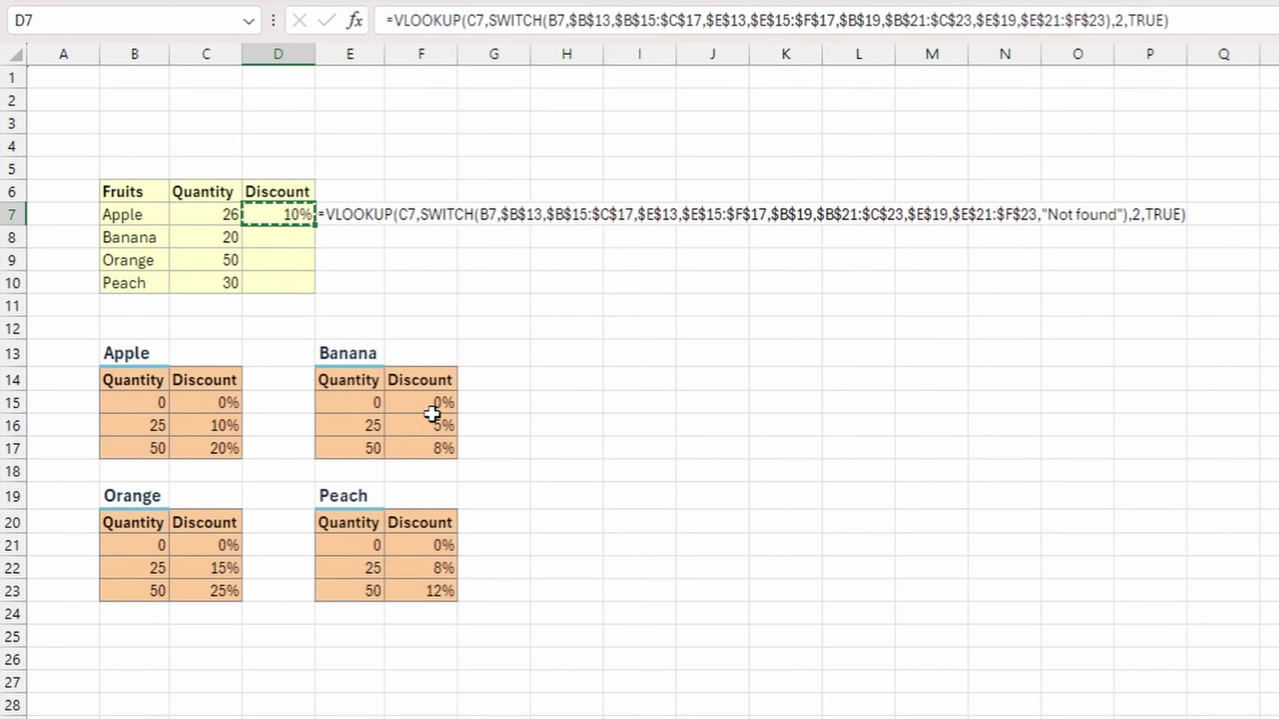
key("shift+Down")
key("shift+Down")
key("shift+Down")
key("Return")
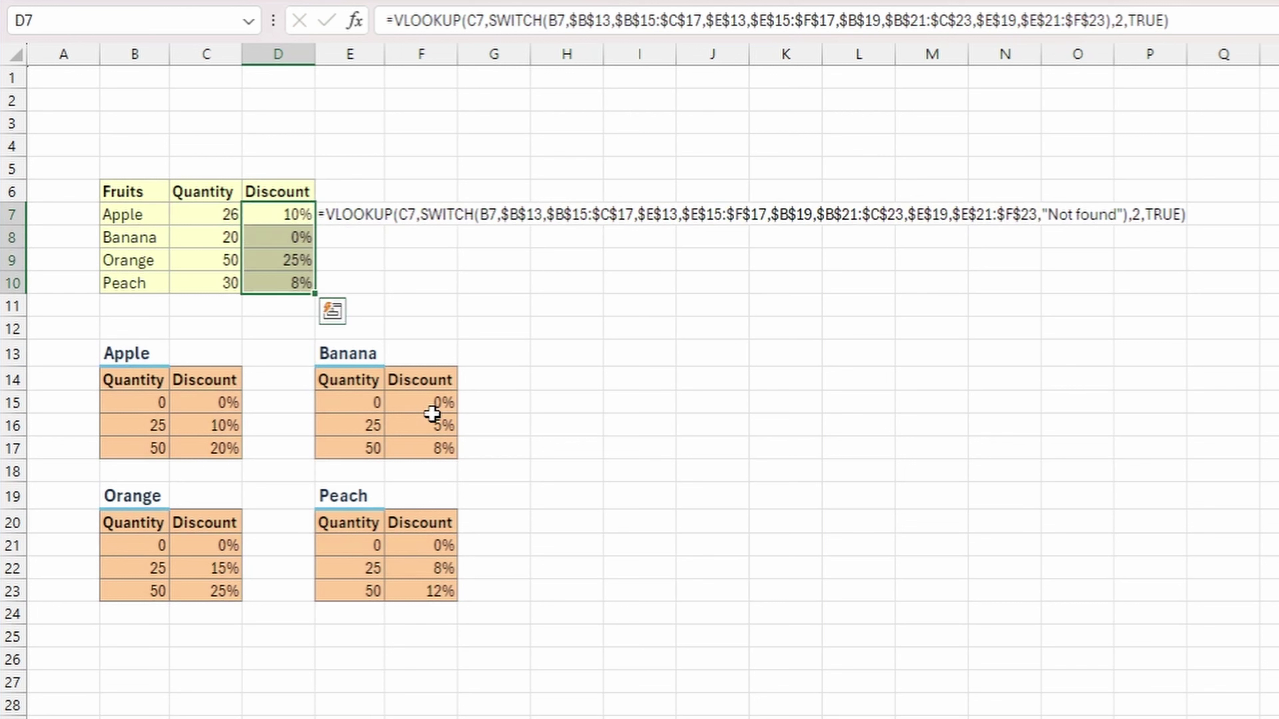
Step: Check the Apple, Banana and Orange quantities and discounts against their quantity discount tables
left_click(177, 215)
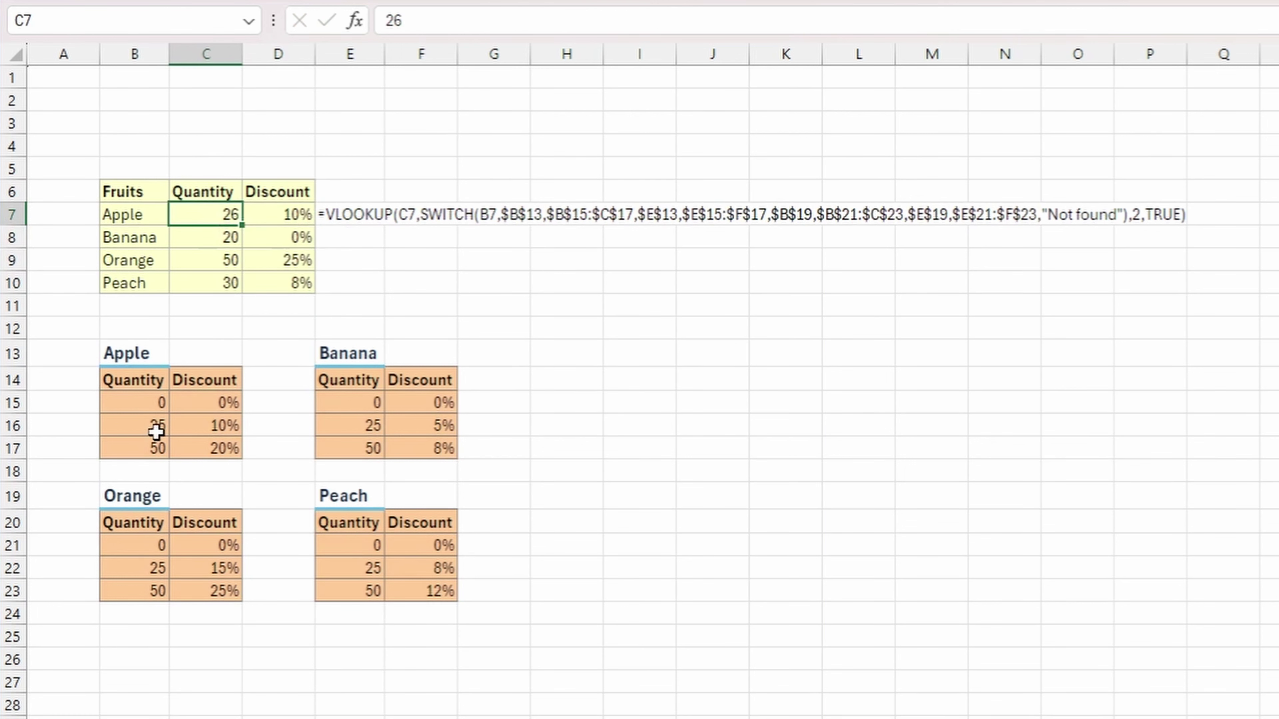
left_click_drag(156, 432, 205, 427)
left_click(282, 214)
left_click(216, 240)
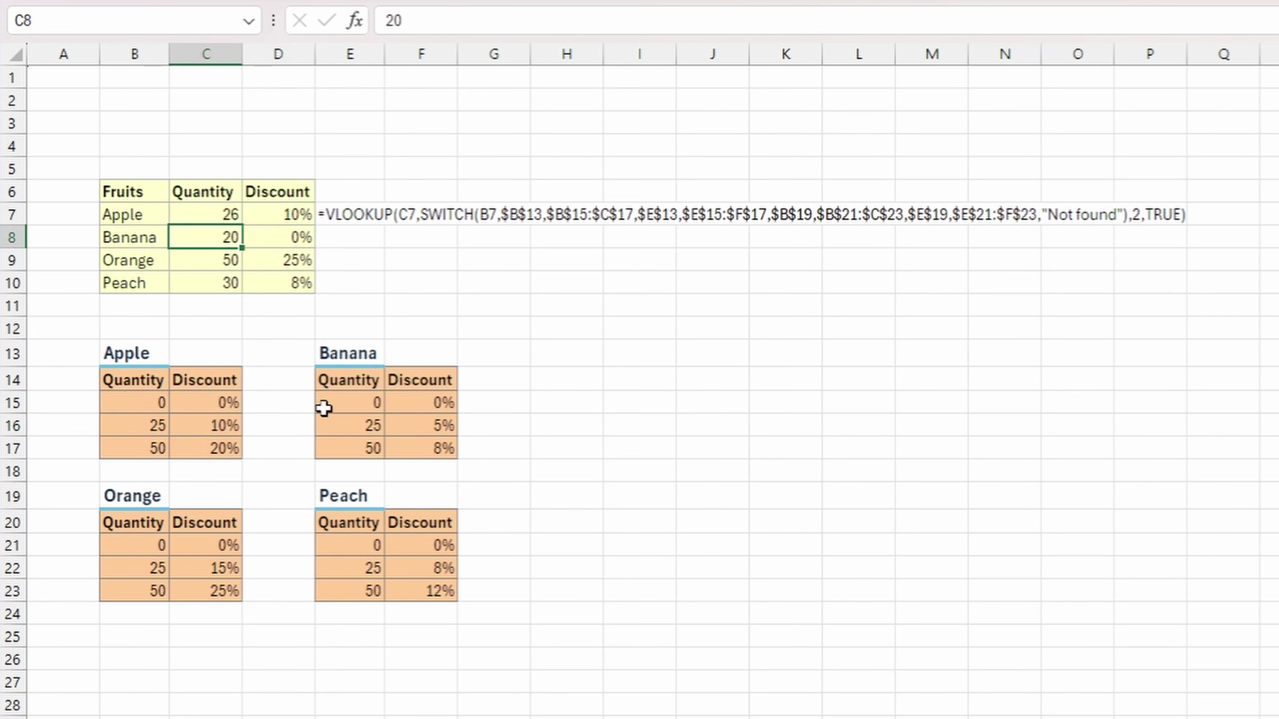
left_click_drag(361, 423, 405, 404)
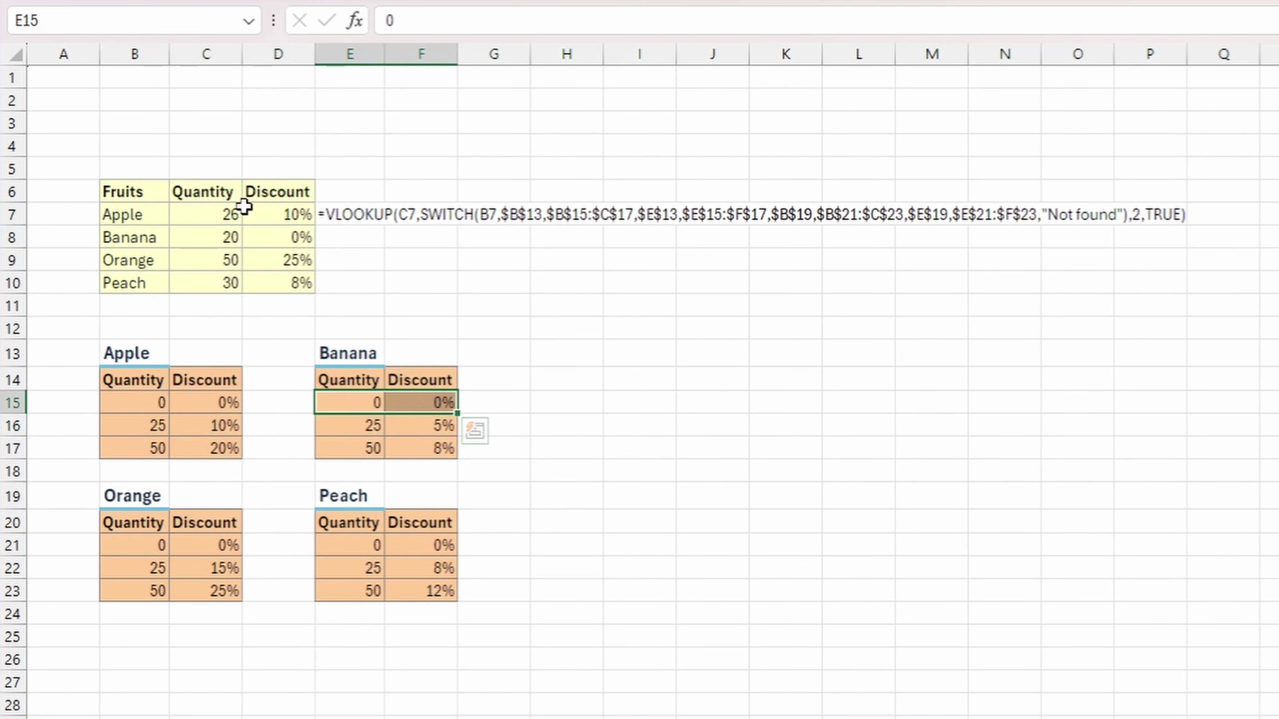
left_click(225, 261)
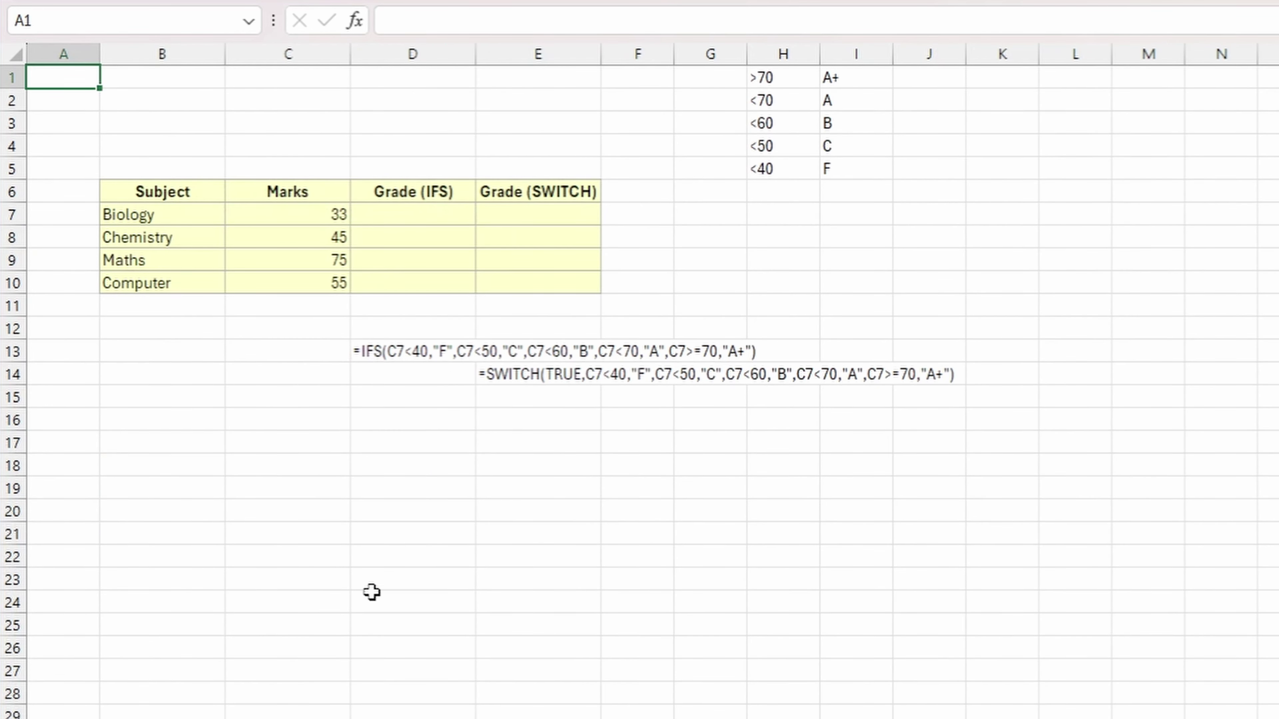
Step: Start an IFS formula in D7 of the subject marks sheet, returning "F" for C7<40 and "C" for C7<50
left_click(405, 214)
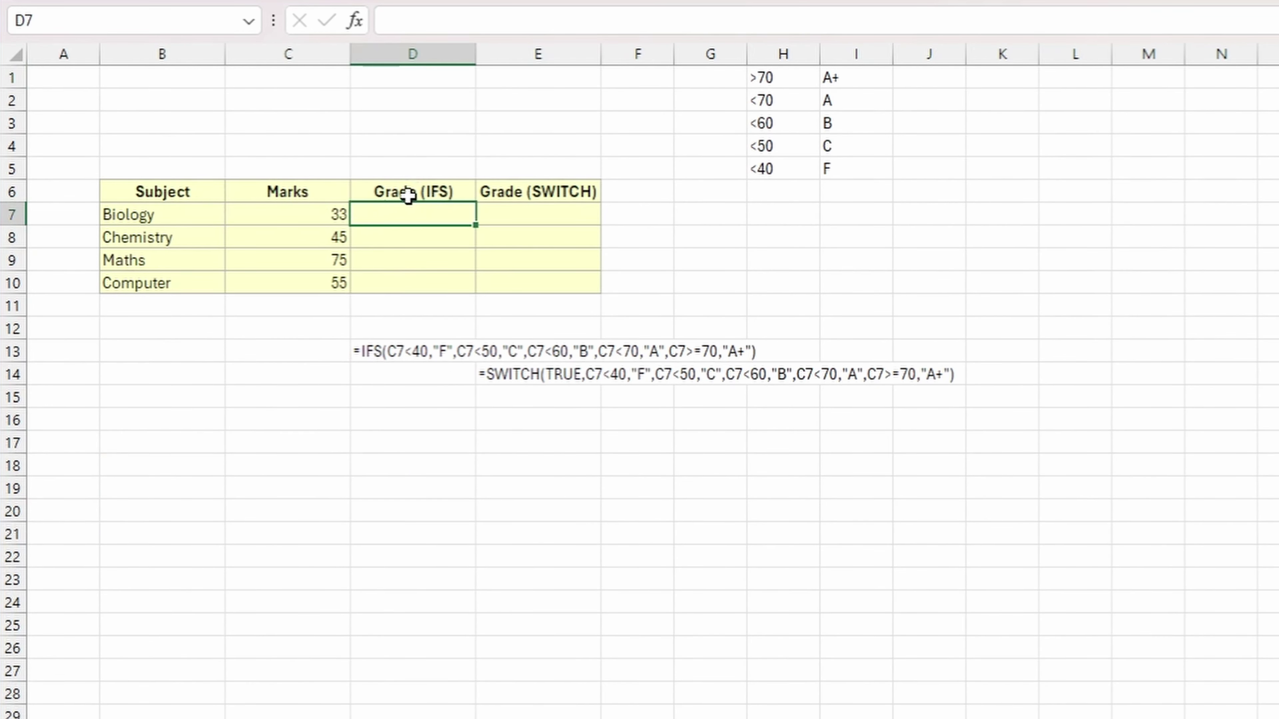
type("=ifs")
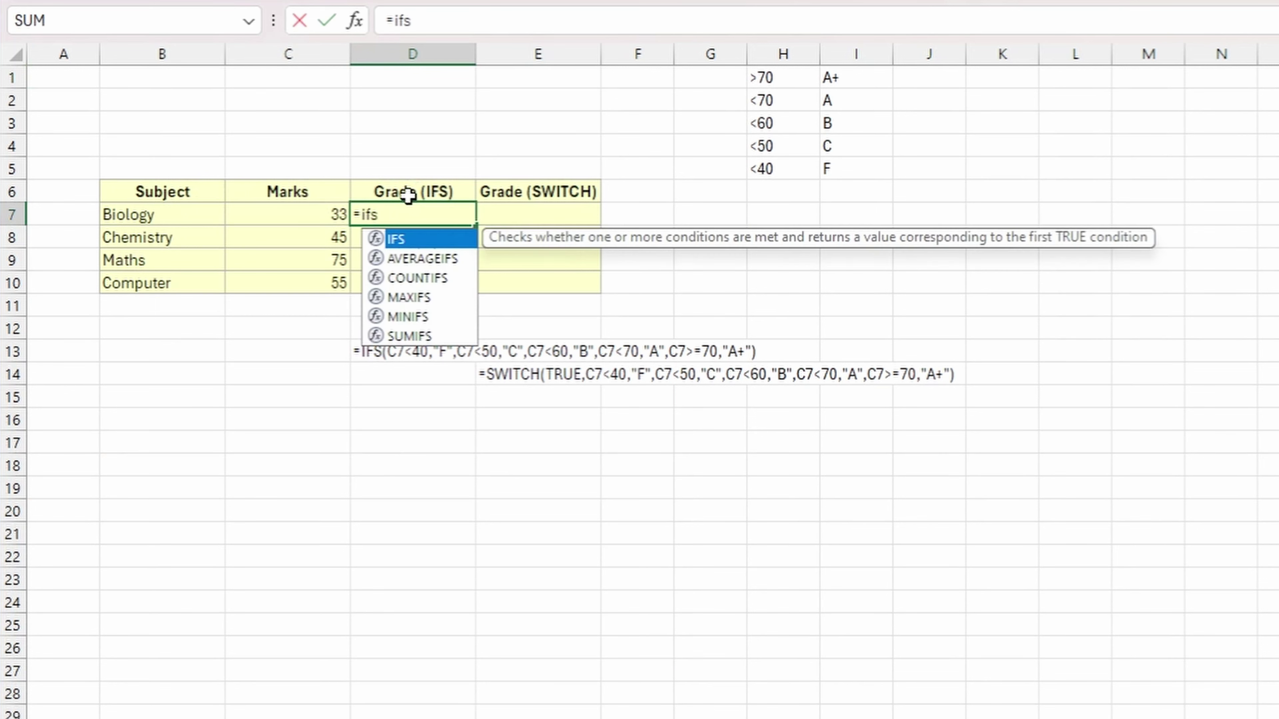
key("Tab")
key("Left")
type(">")
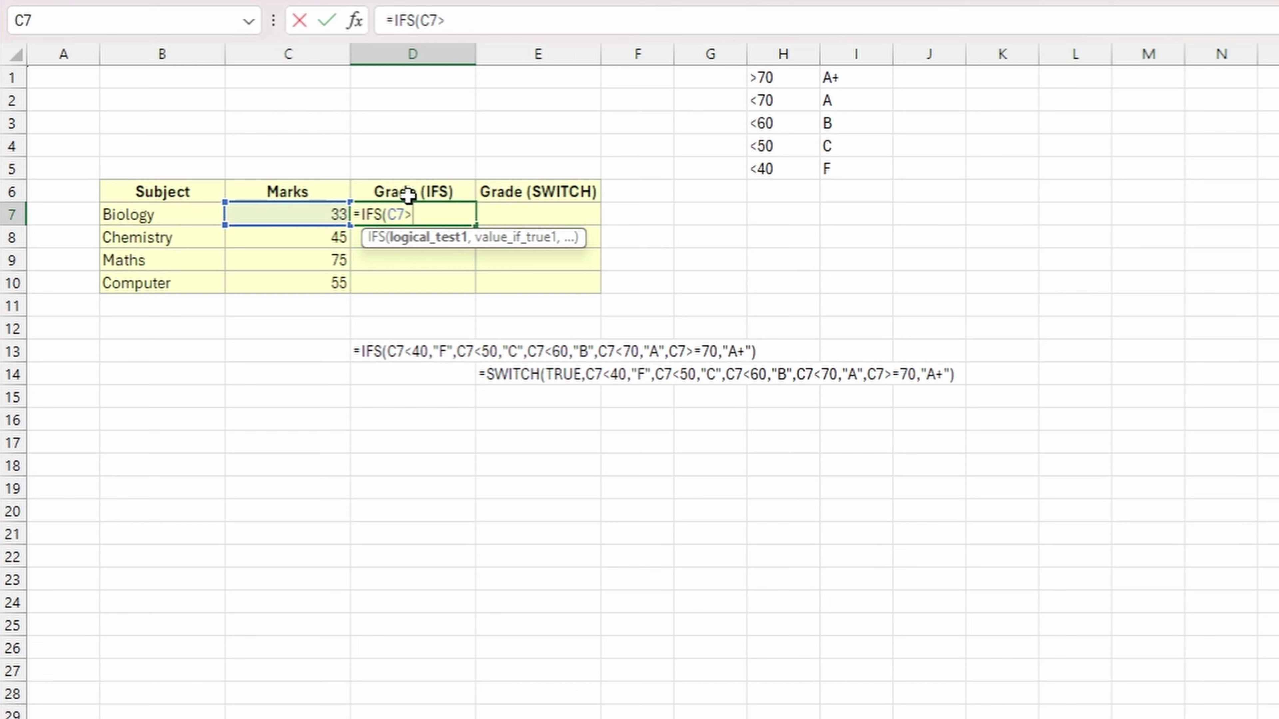
type("40,\"F\",")
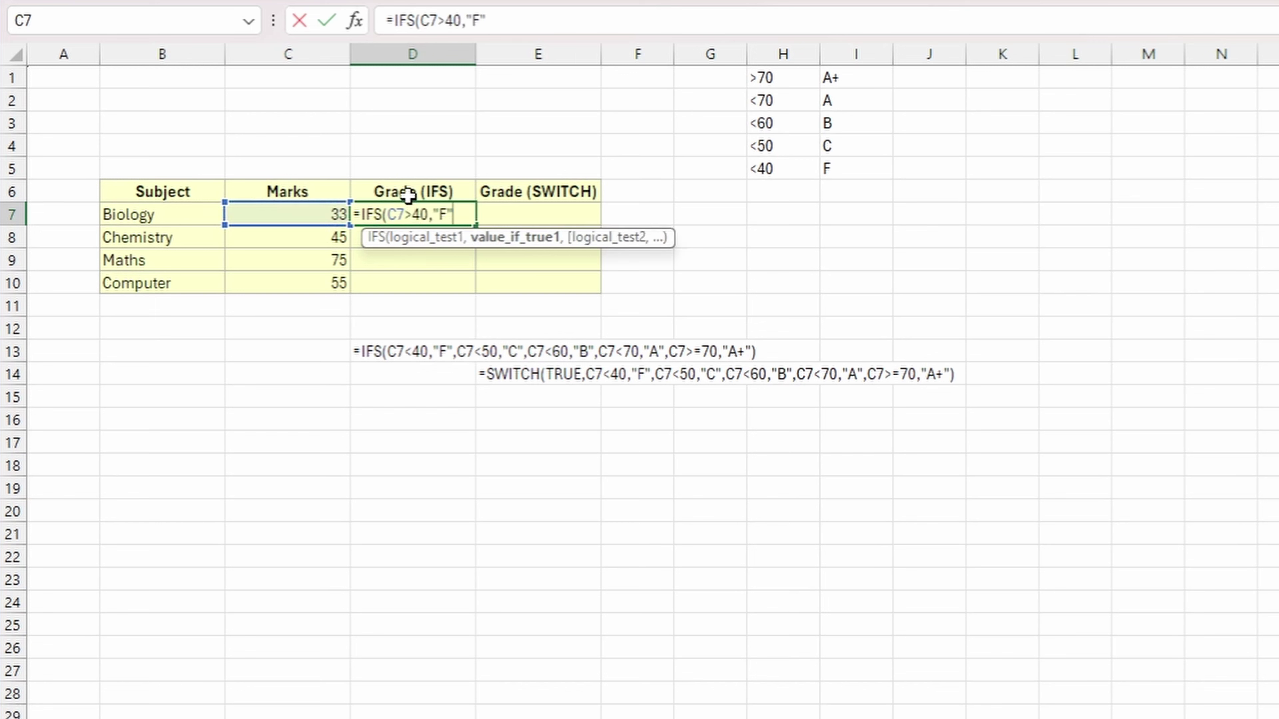
type("C7<")
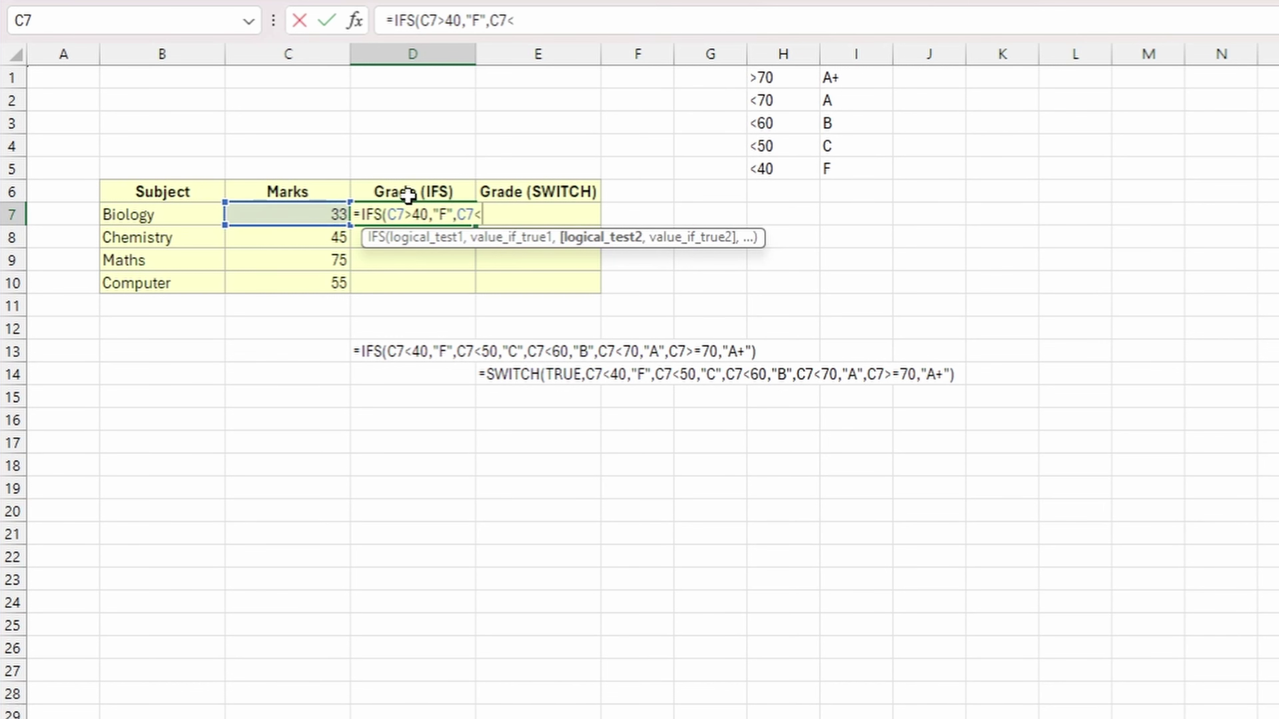
type("50,\"C\",")
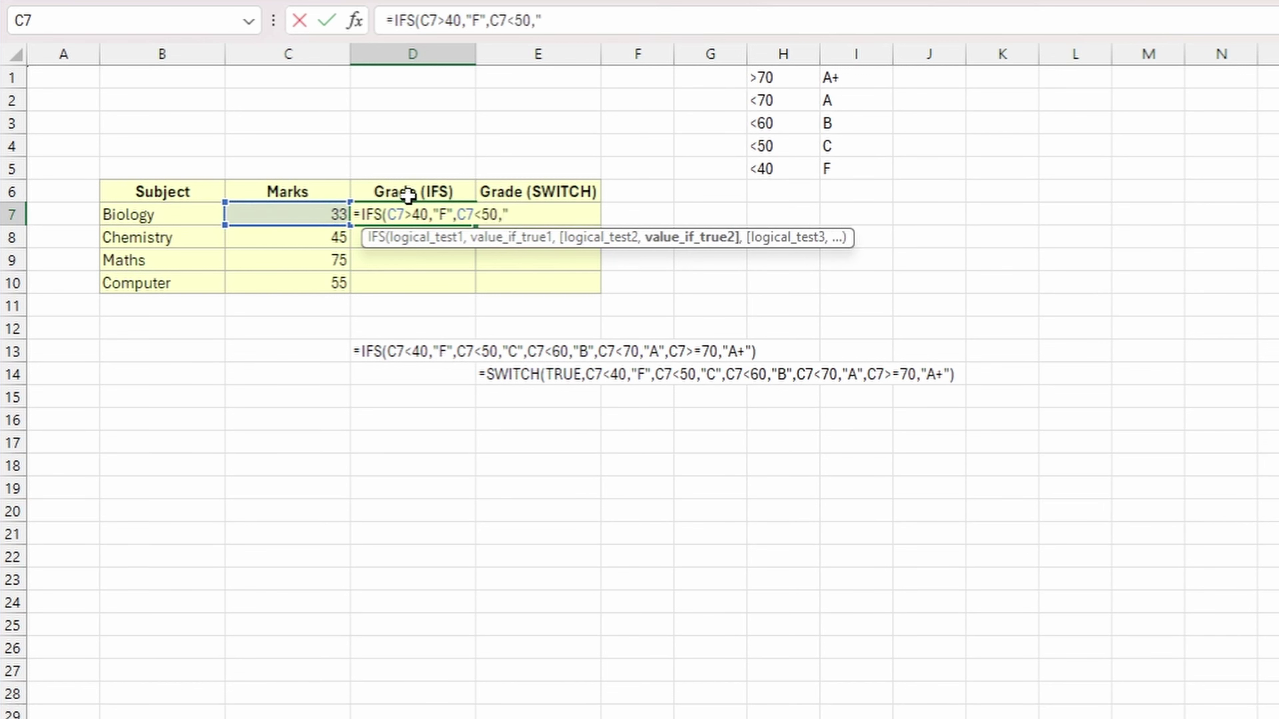
key("Left")
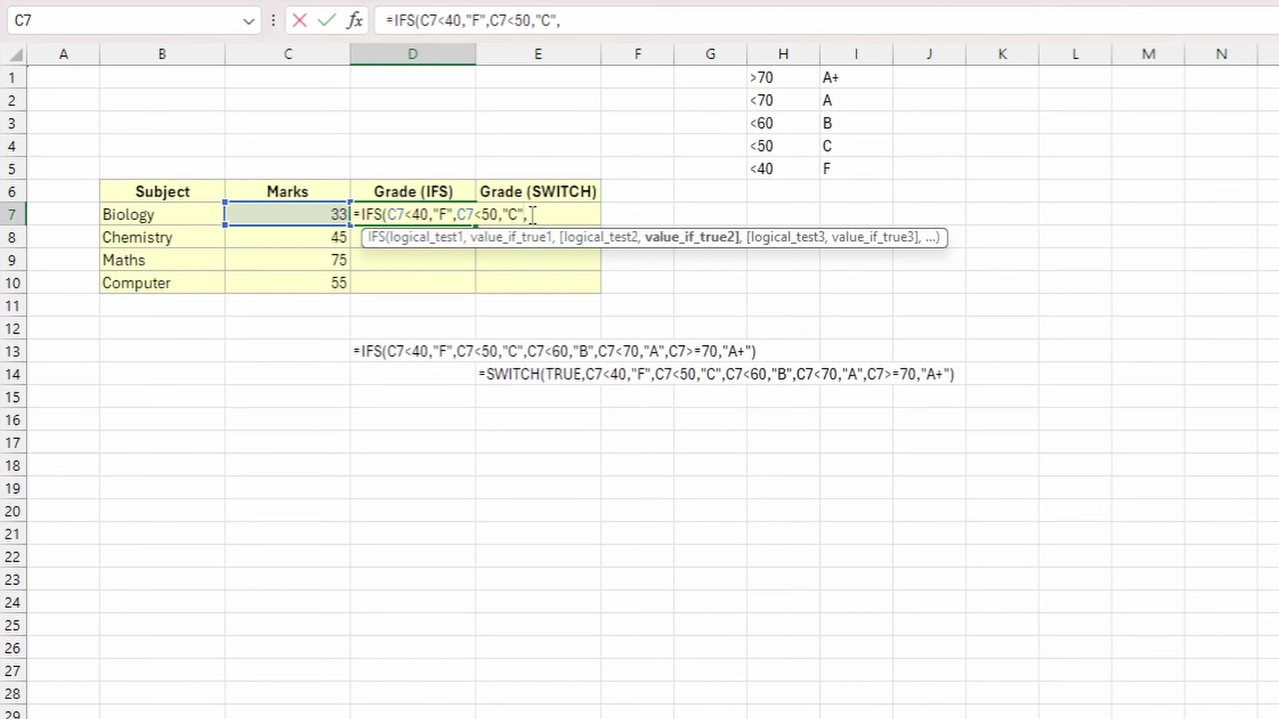
key("Right")
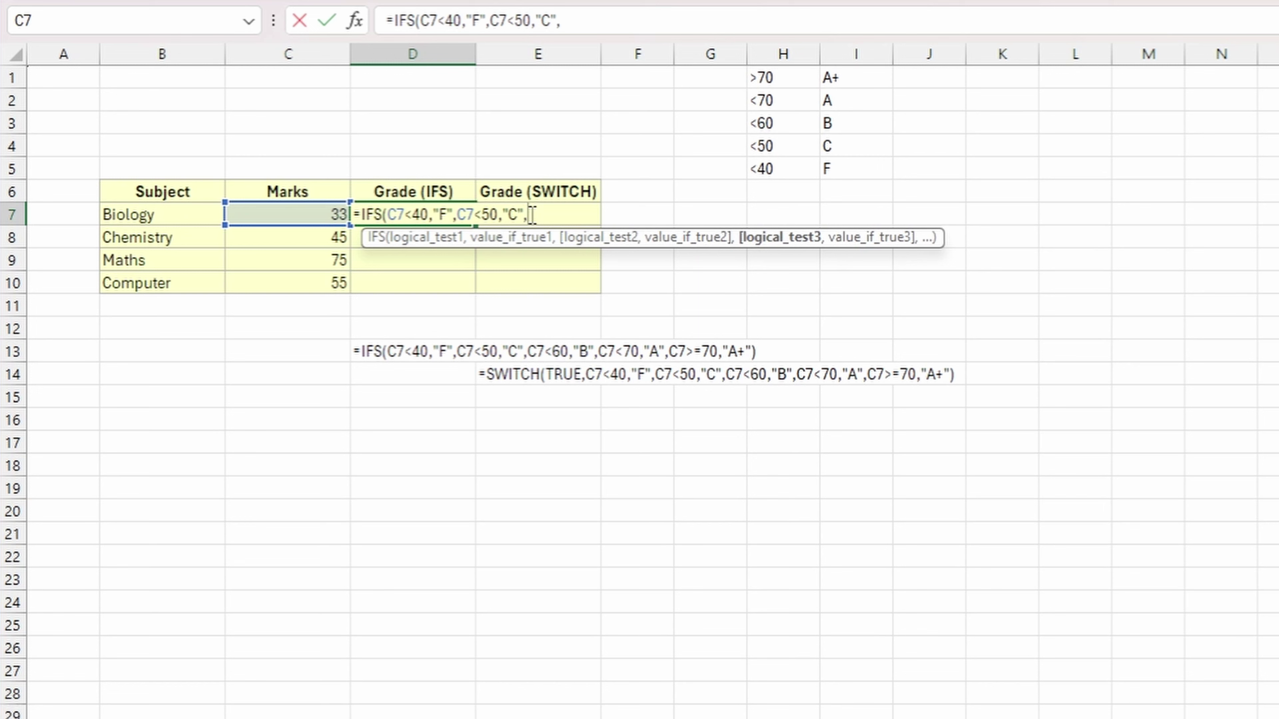
Step: Extend the D7 IFS formula with C7<60 returning "B" and C7<70 returning "A"
left_click(299, 216)
type("<")
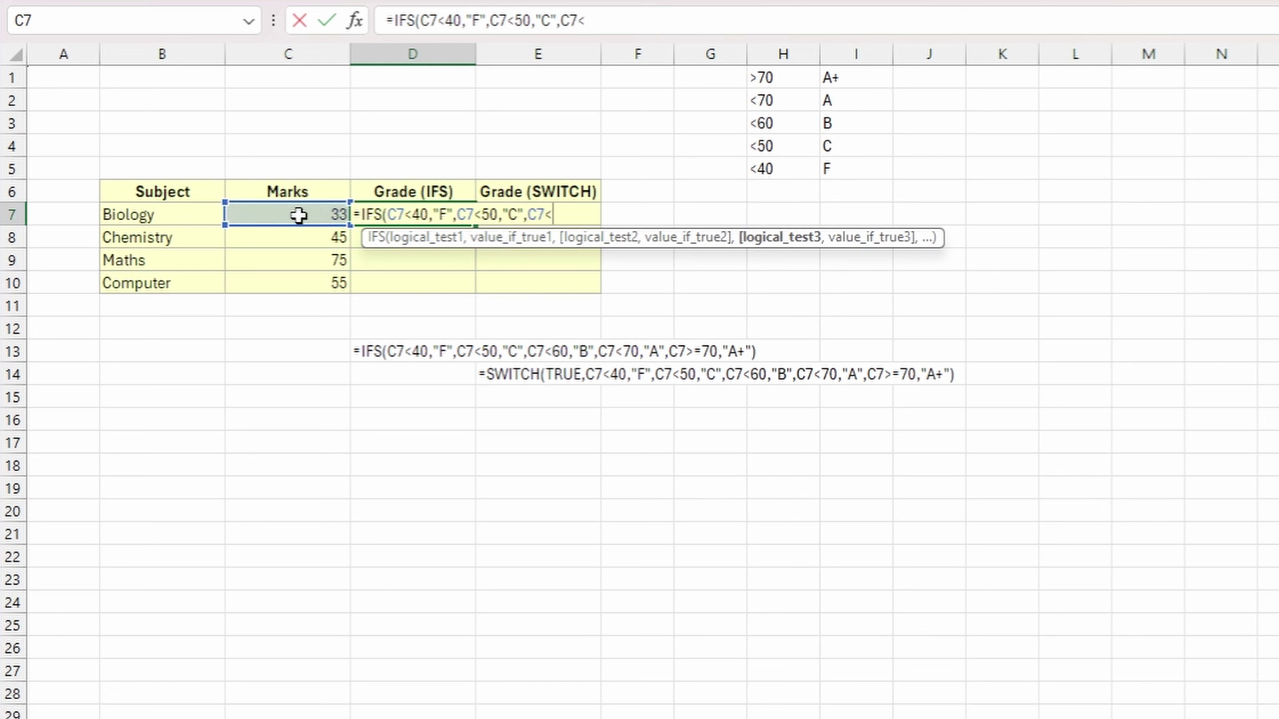
type("60,\"B\",")
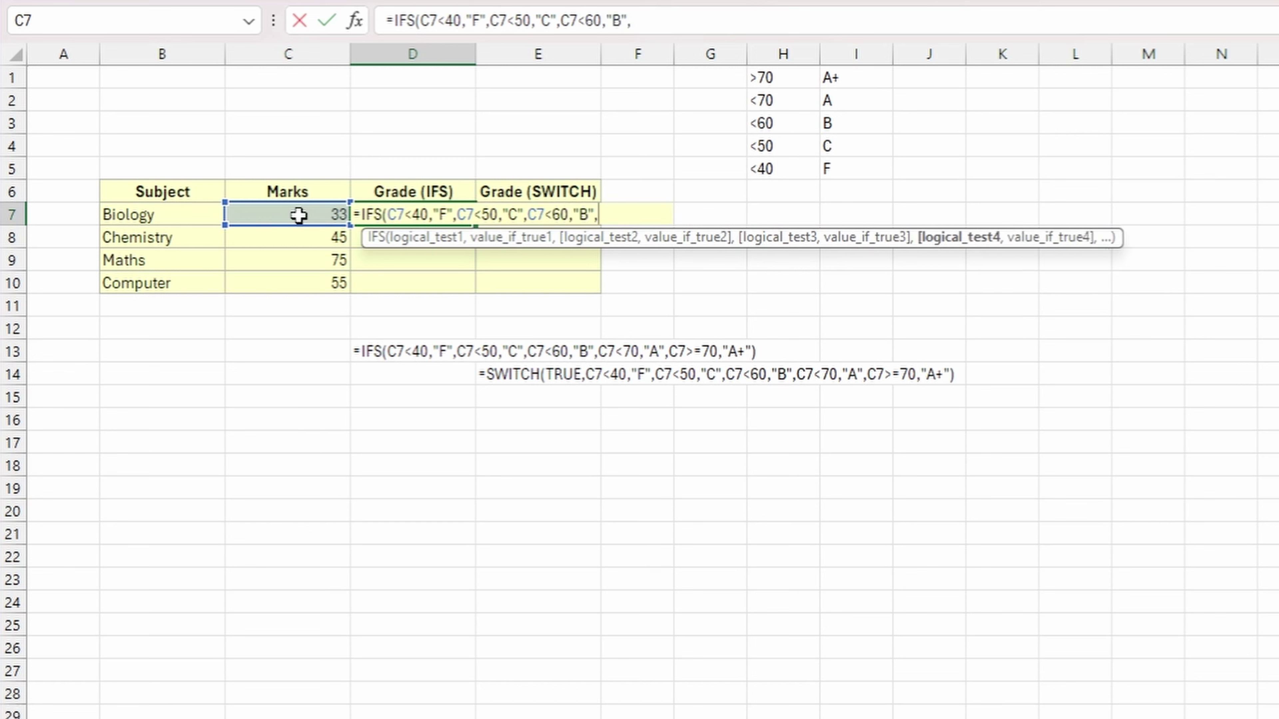
left_click(298, 215)
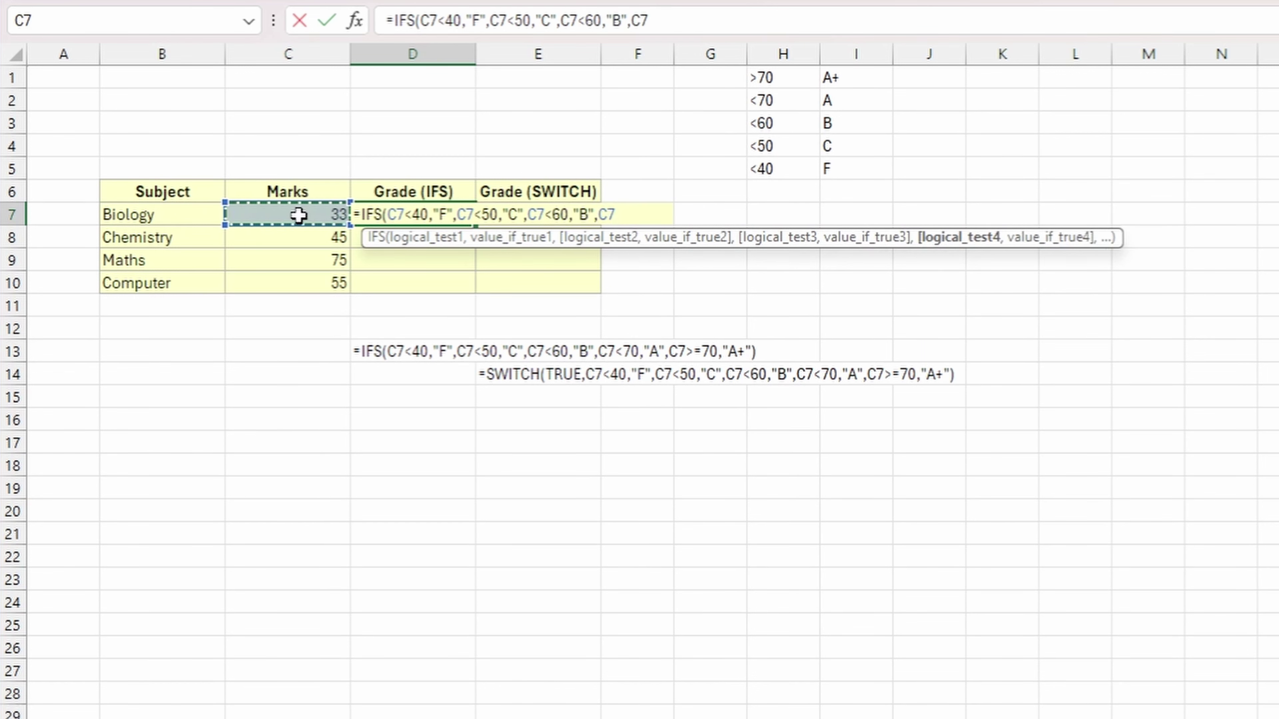
type("<70")
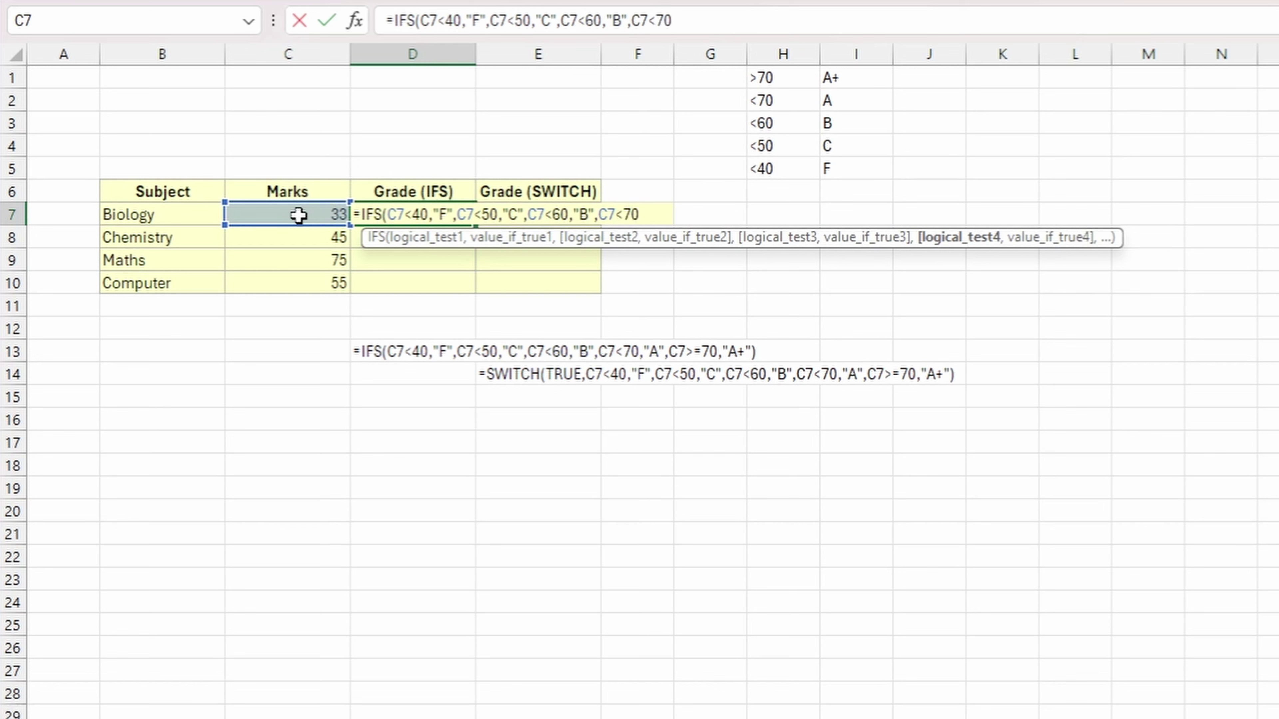
type(",\"A")
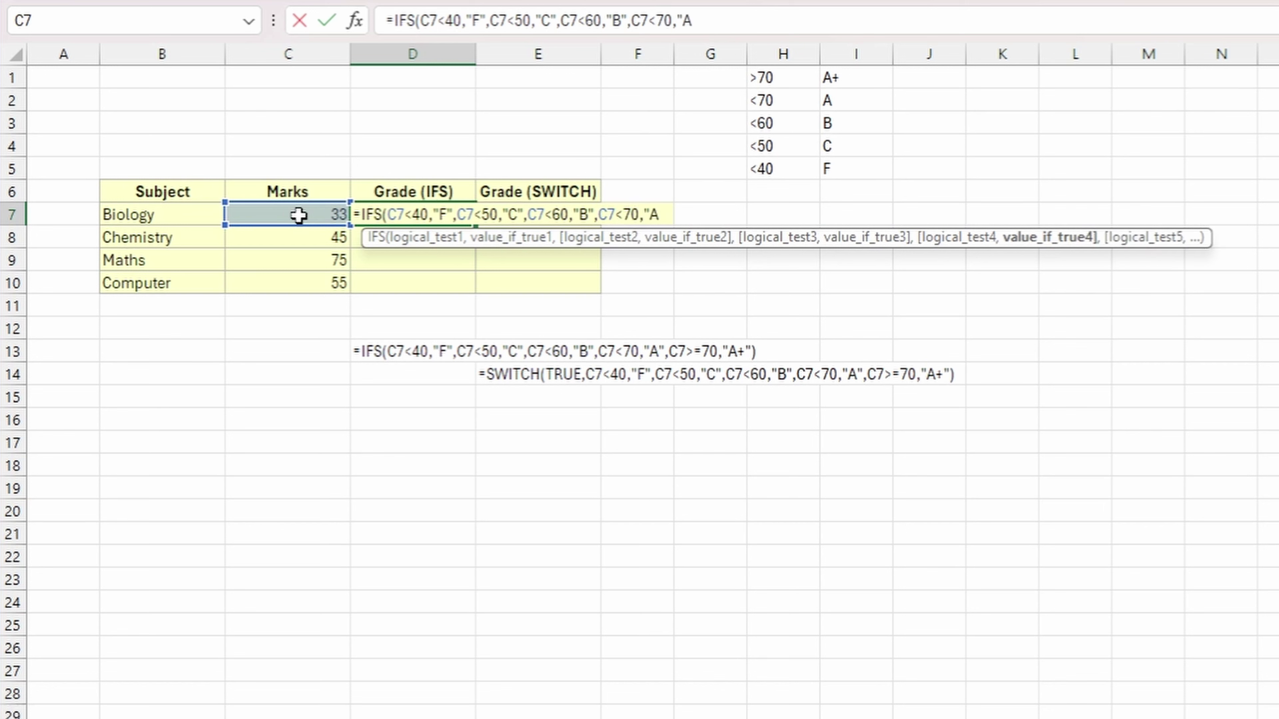
type("\",")
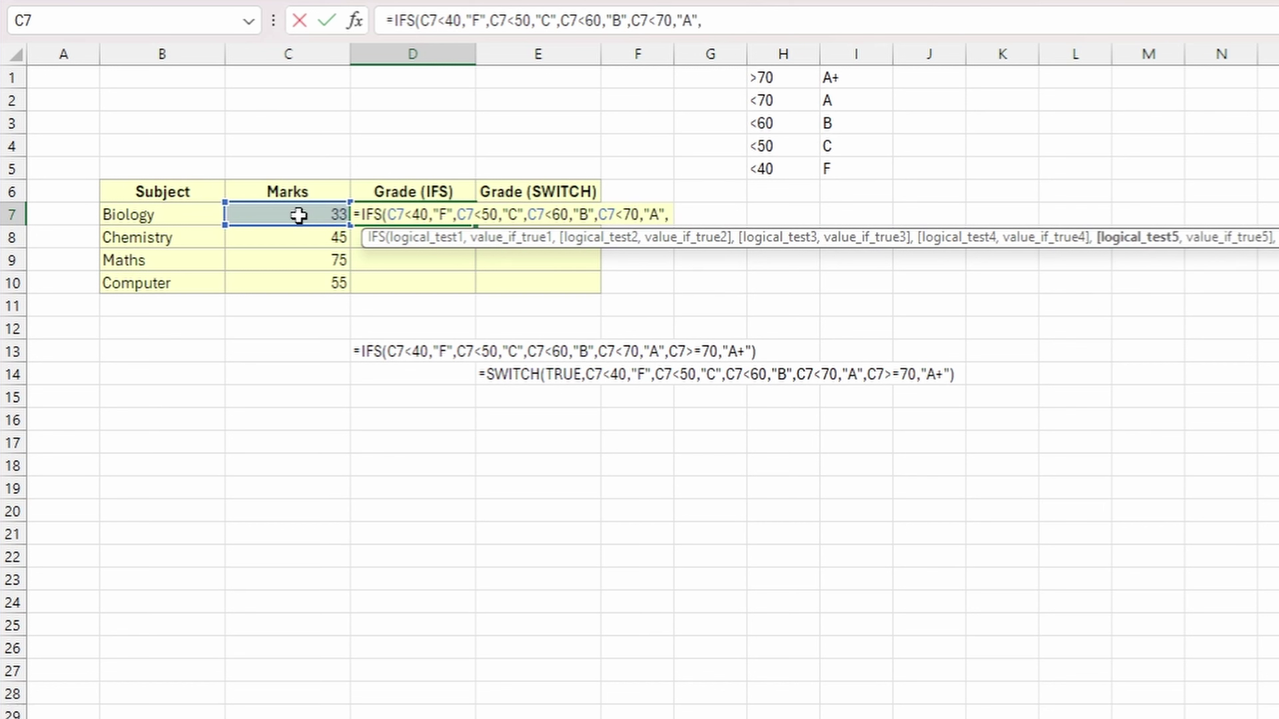
Step: Finish the D7 IFS formula with a last test, C7>=70, returning "A+"
left_click(298, 215)
type(">")
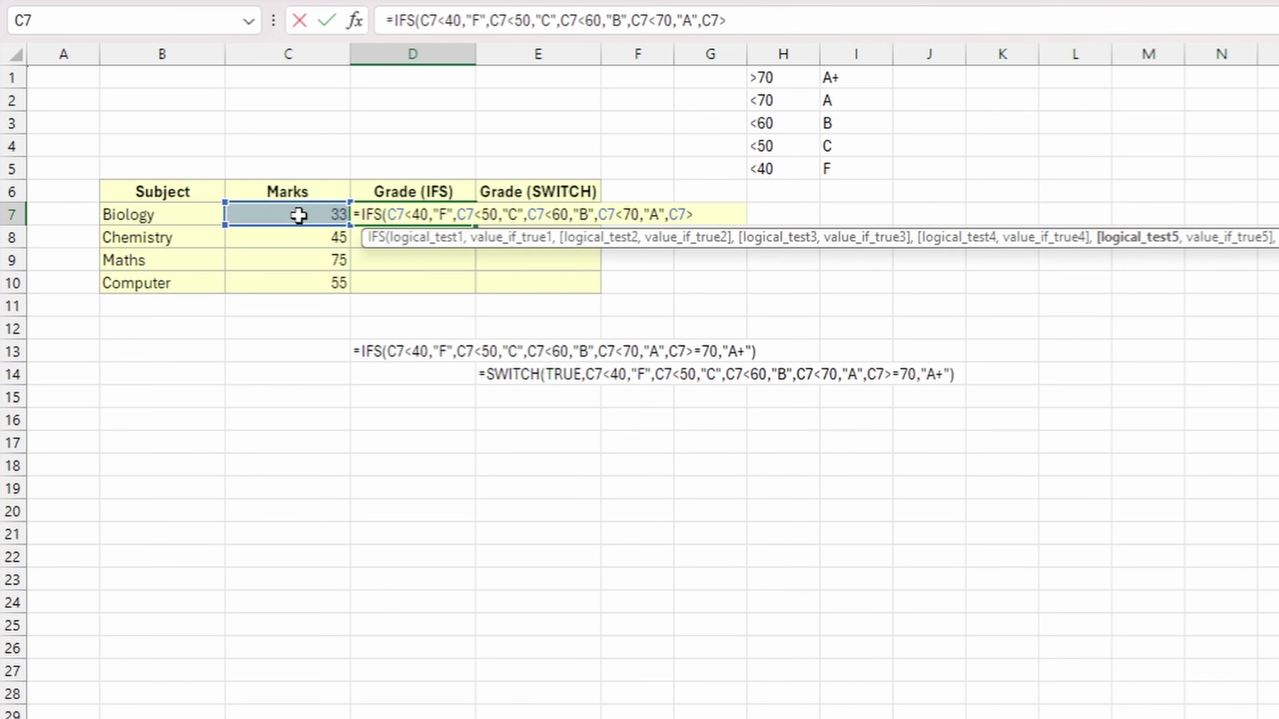
type("=70,\"A+")
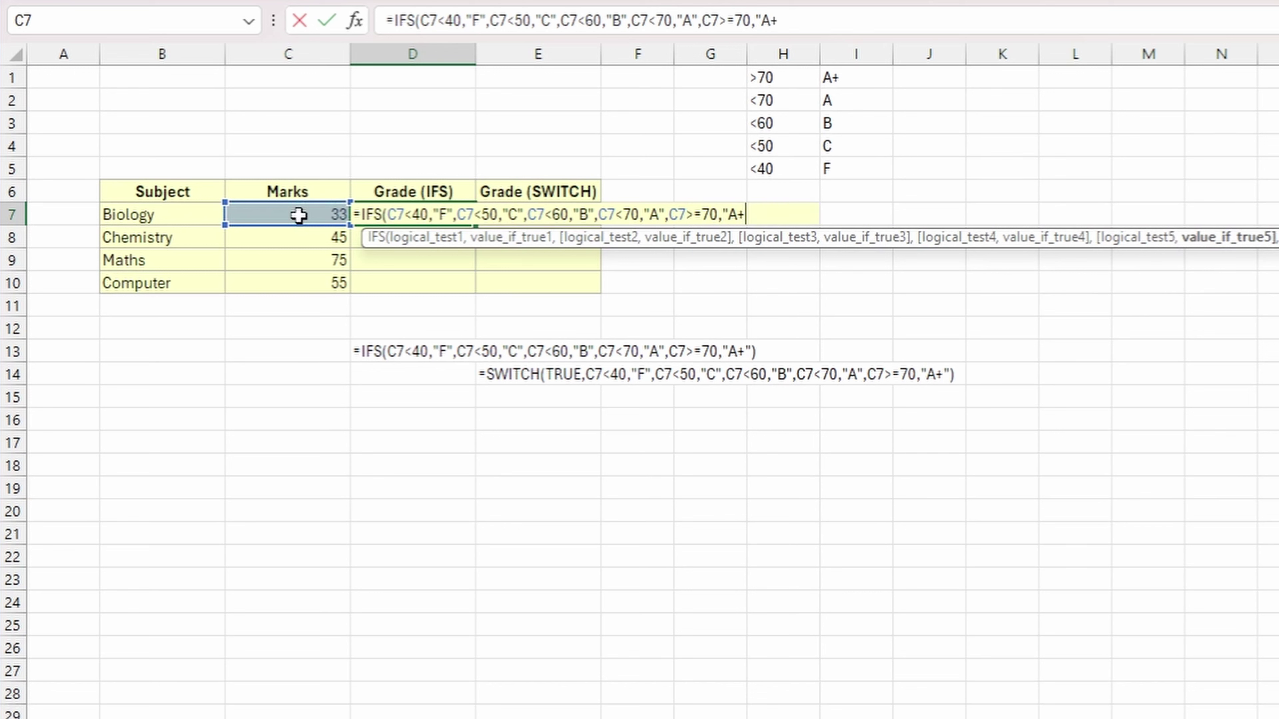
type("\")")
key("ctrl+Return")
Step: Copy the D7 IFS grade formula down through D10 for the other subjects
key("ctrl+c")
key("shift+Down")
key("shift+Down")
key("shift+Down")
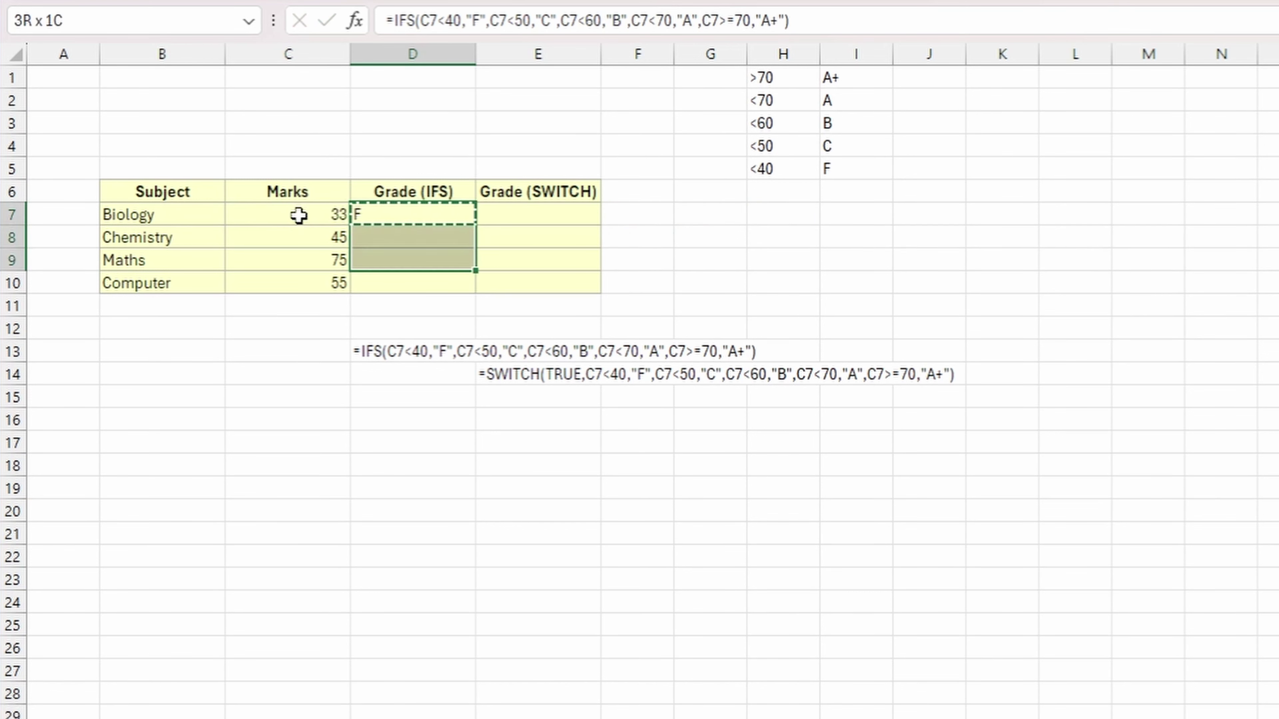
key("ctrl+v")
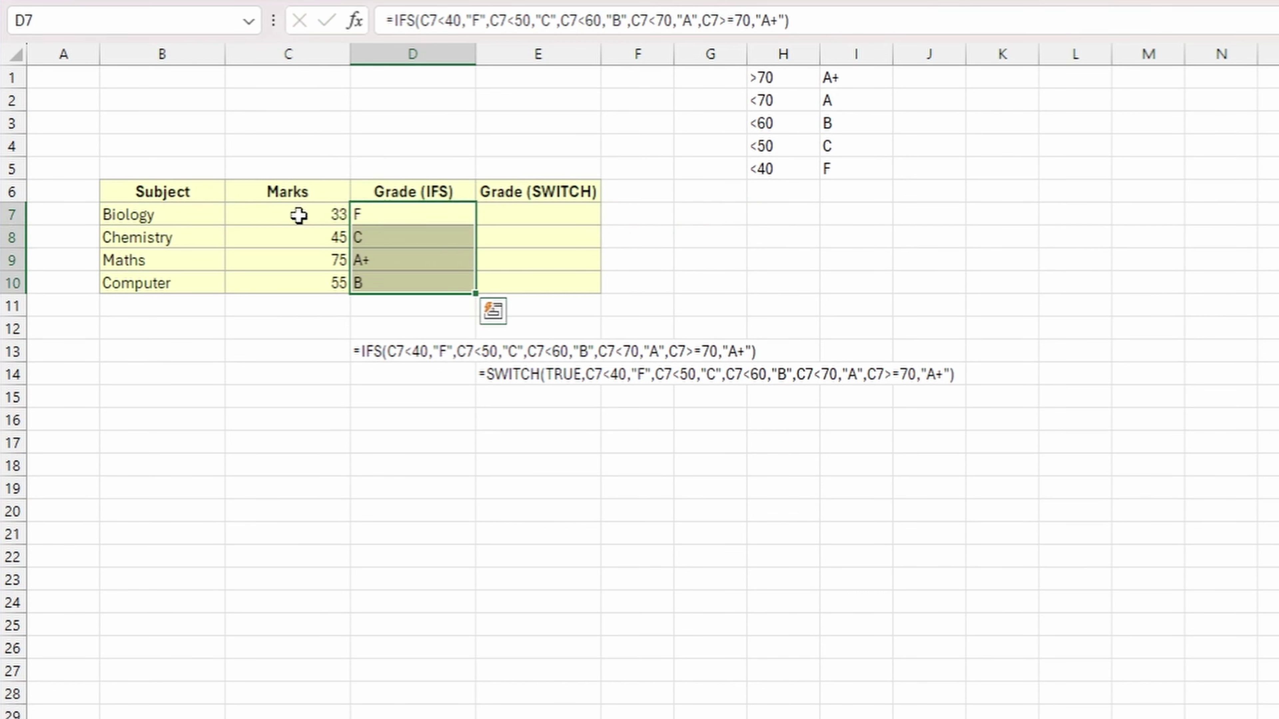
Step: Enter the formula =SWITCH(C7,">"&70,"A") in E7 of the Grade (SWITCH) column
left_click(483, 207)
type("=Swt")
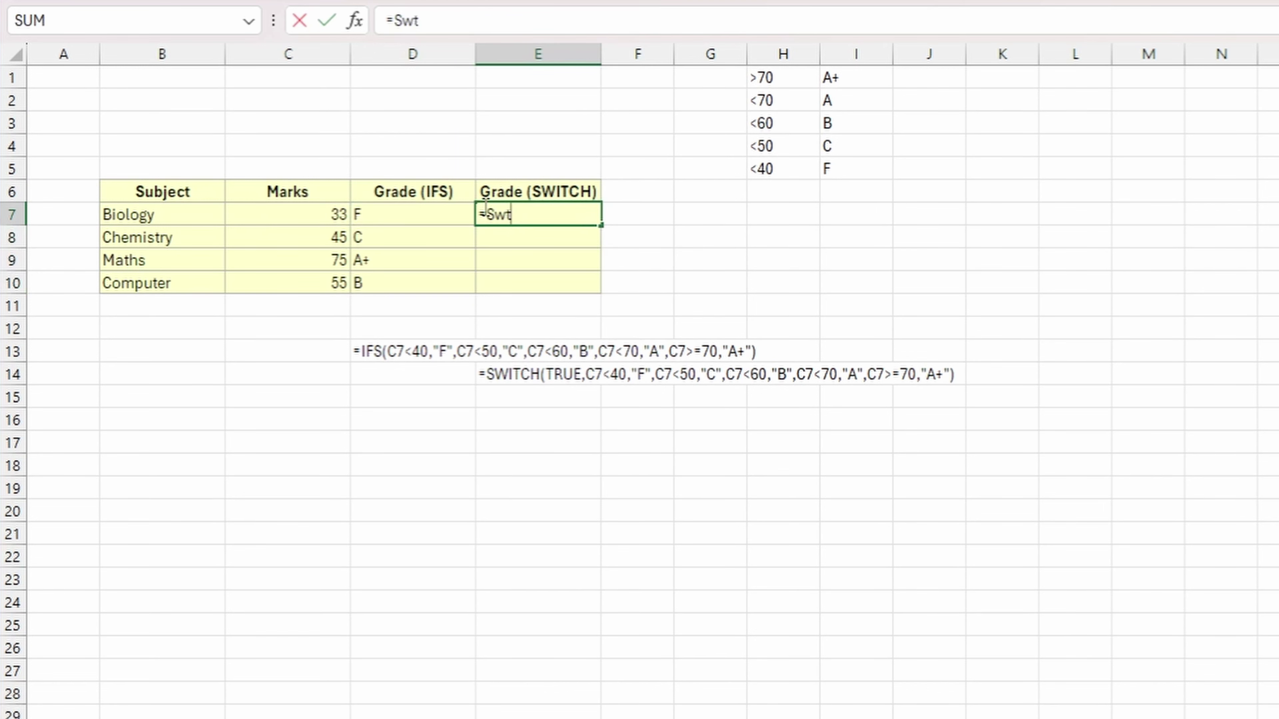
key("BackSpace")
key("Tab")
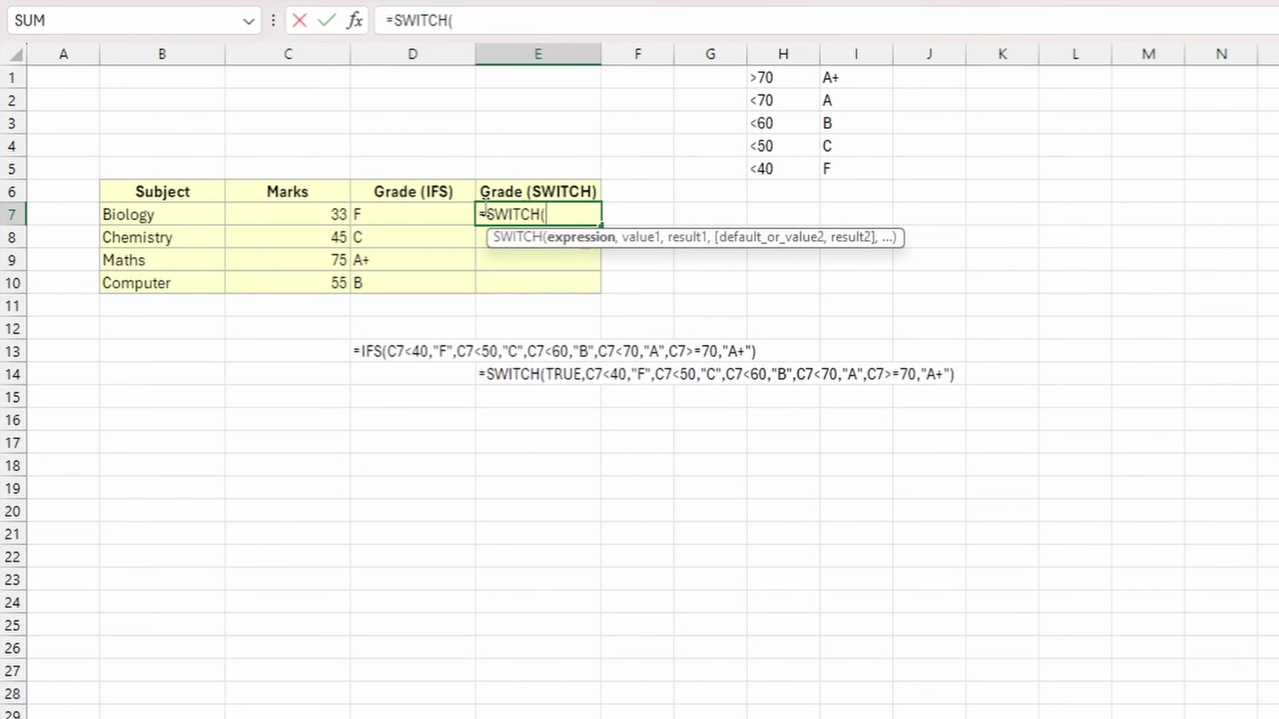
key("Left")
key("Left")
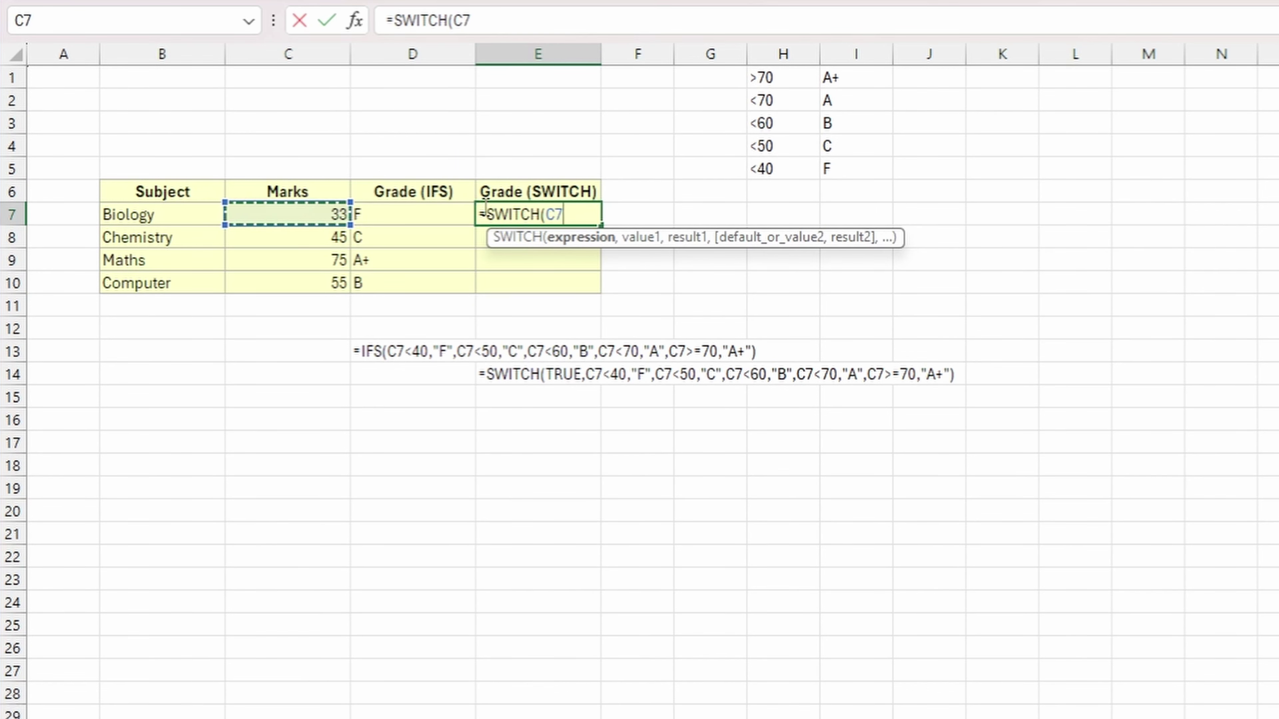
type(",\">")
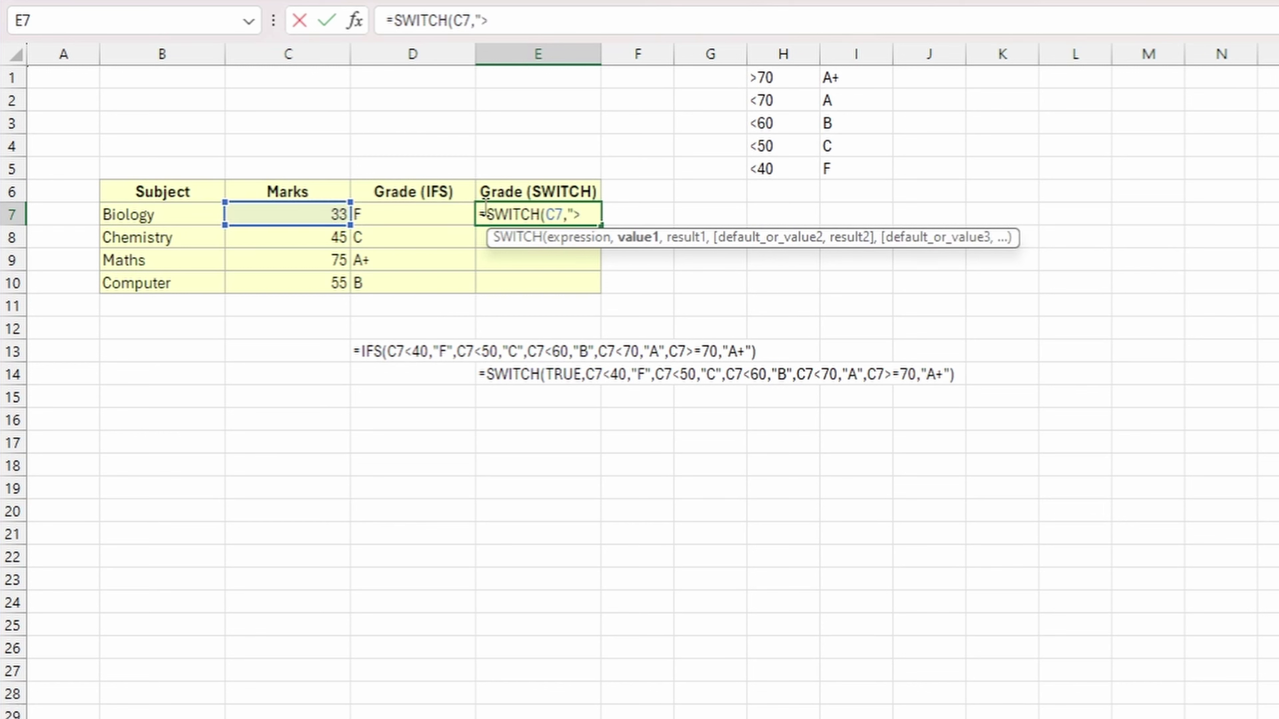
type("\"&70,\"A\")")
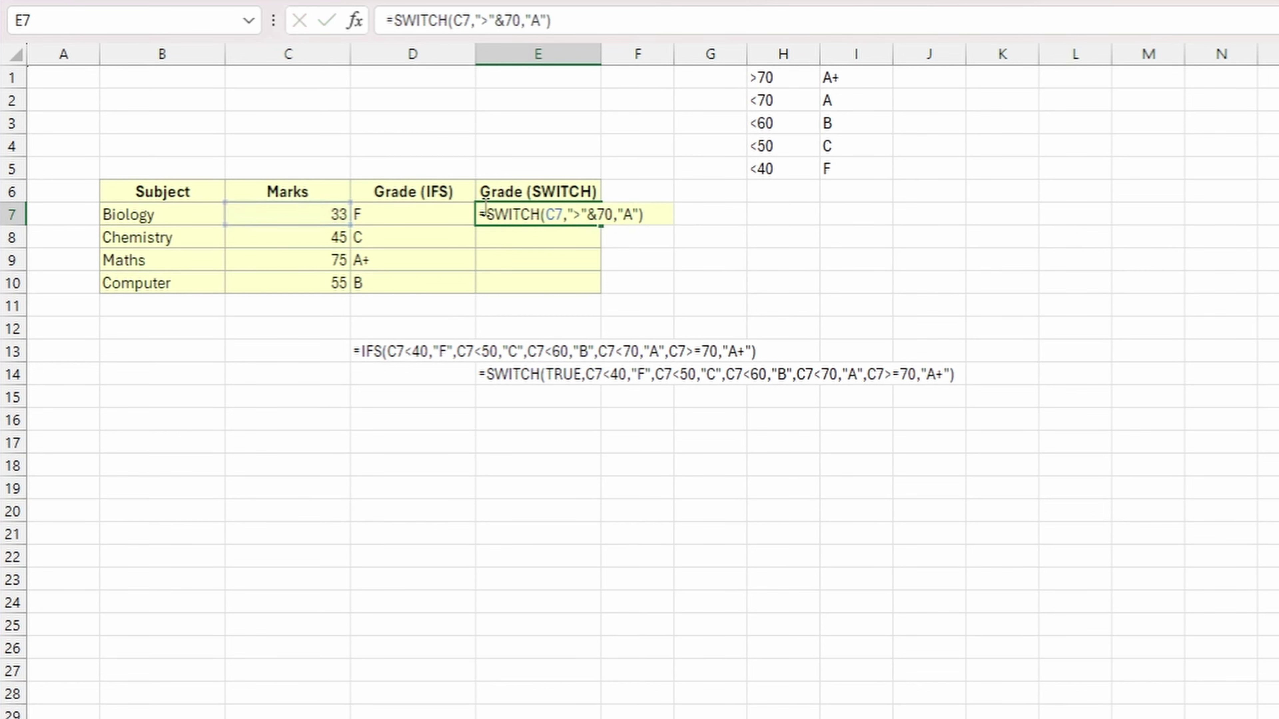
key("Return")
left_click(483, 206)
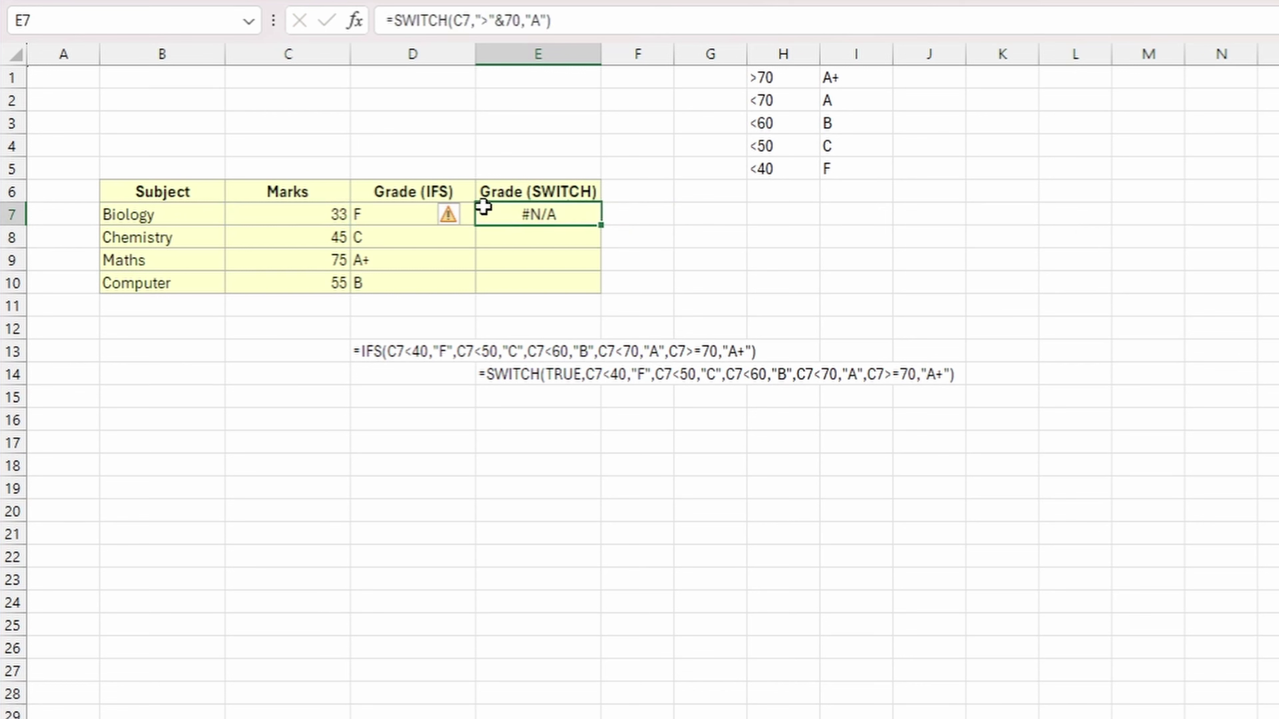
type("=sw")
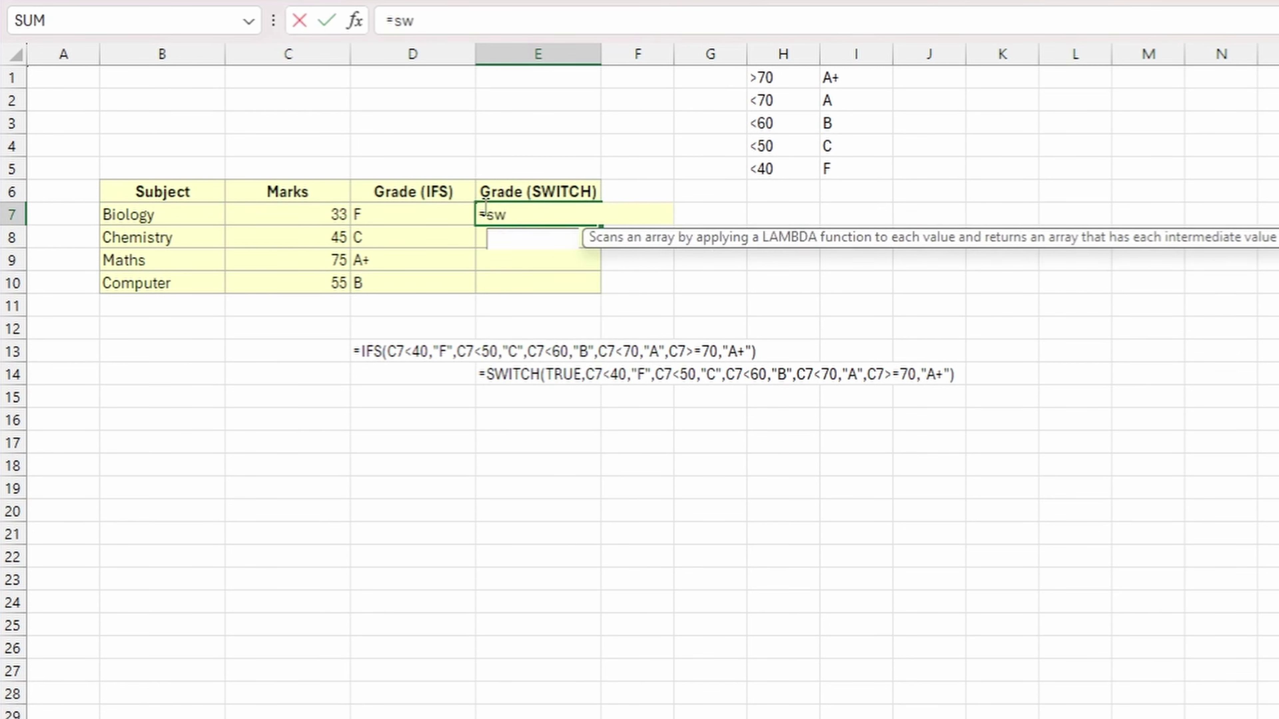
key("Return")
key("Down")
key("Down")
key("Down")
key("Down")
key("Down")
key("Down")
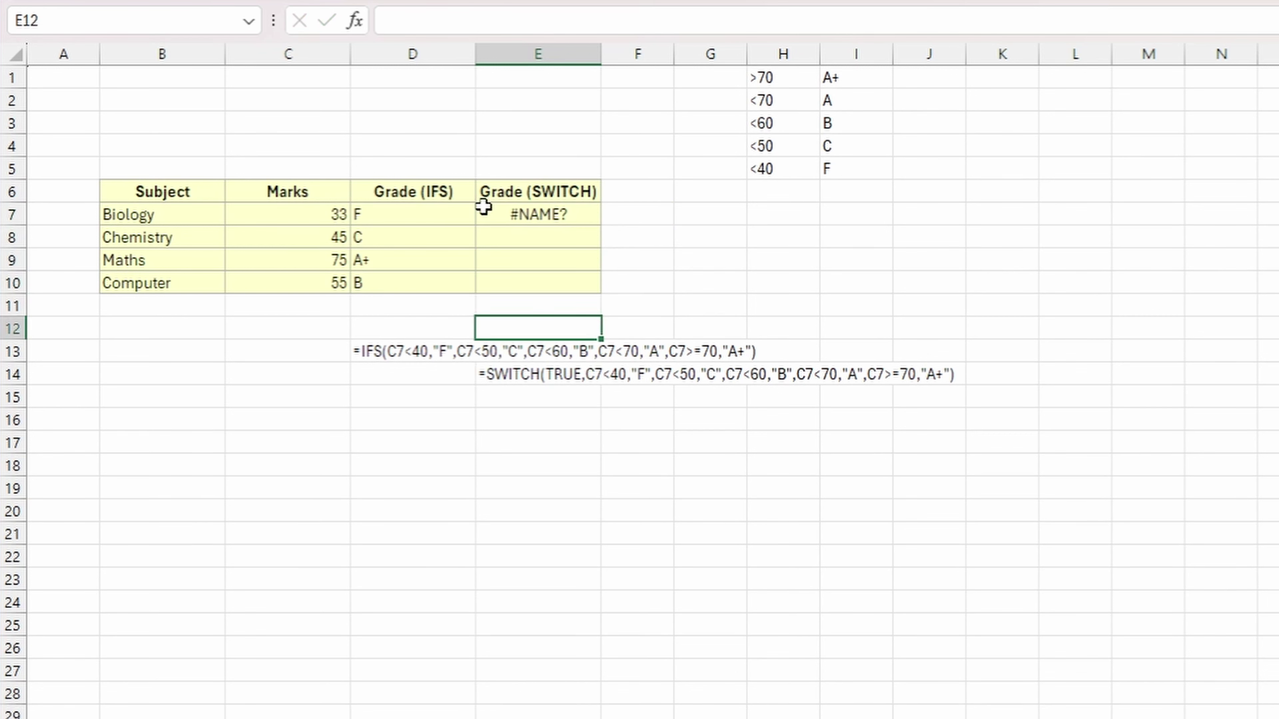
Step: Start a new SWITCH formula in E7 with TRUE as the expression to match
left_click(556, 213)
type("=")
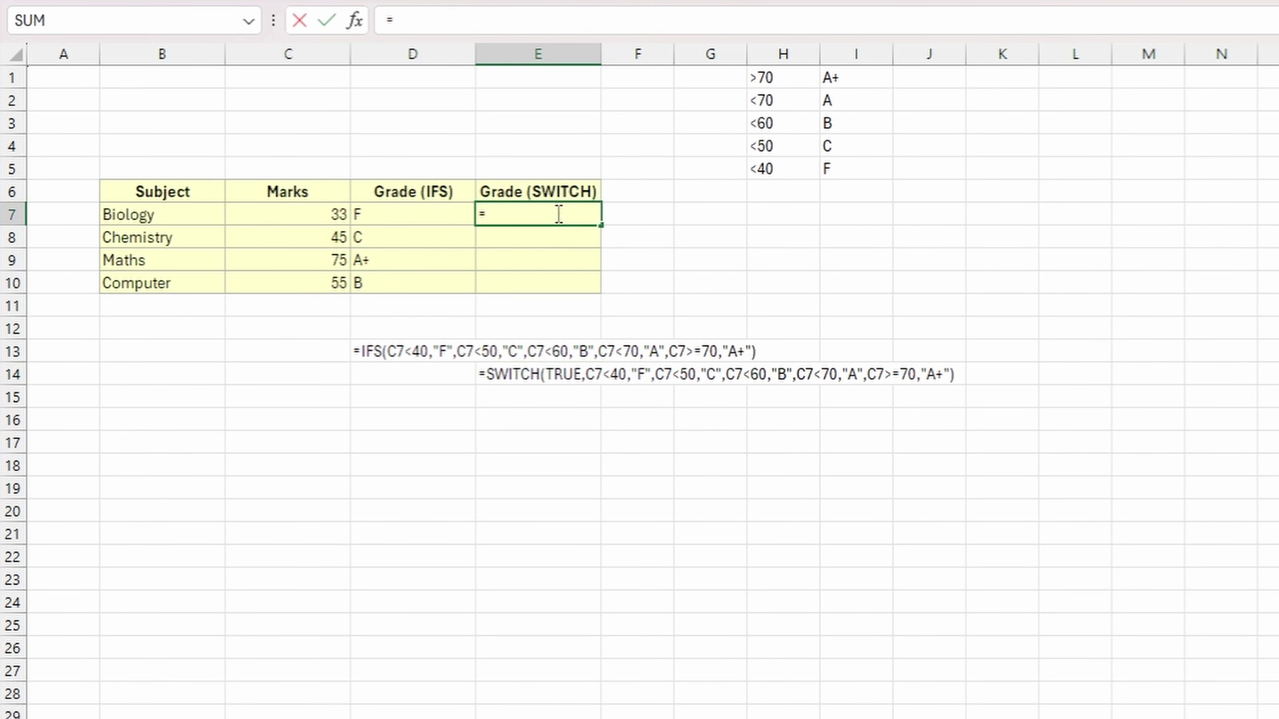
type("Swti")
key("BackSpace")
key("BackSpace")
key("Tab")
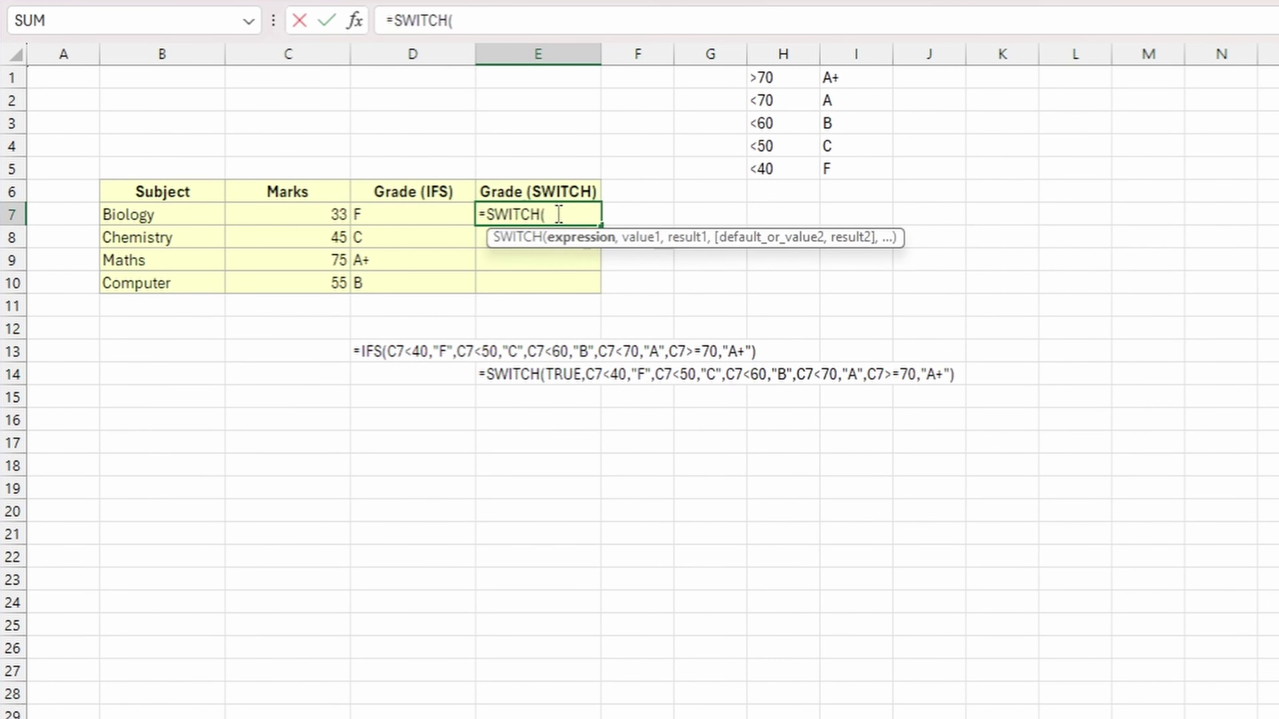
type("tru")
key("Tab")
type(",")
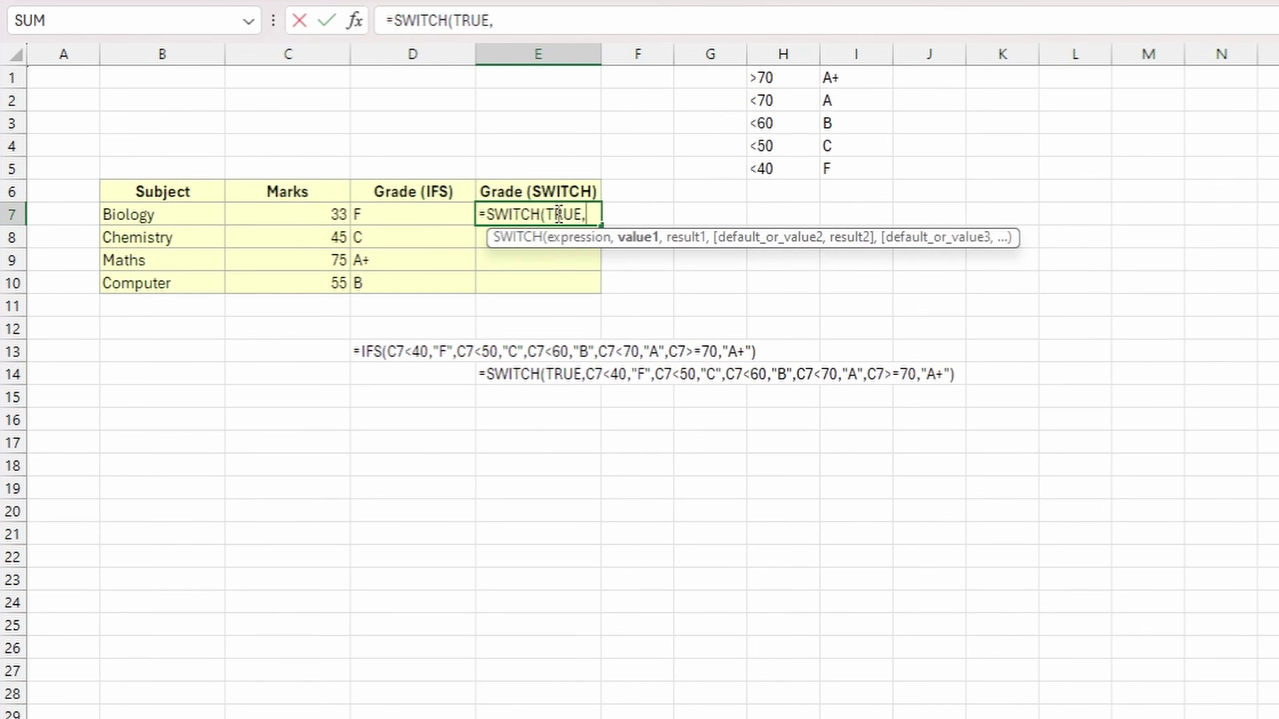
Step: Complete the E7 SWITCH formula with C7<40,"F",C7<50,"C",C7<60,"B",C7<70,"A",C7>=70,"A+" as its value and result pairs
type("C7<40,\"F\",C7<50,\"C\",C7<60,\"B\",C7<70,\"A\",C7>=70,\"A+\"")
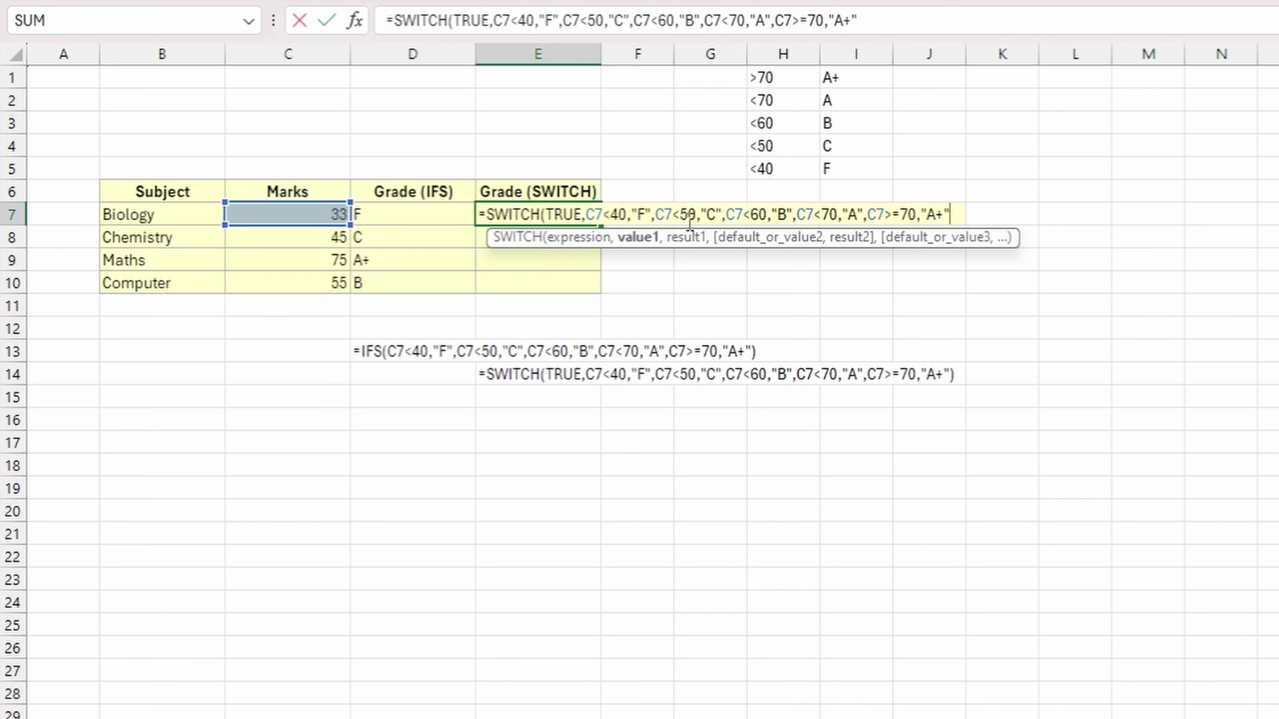
type(")")
key("ctrl+Return")
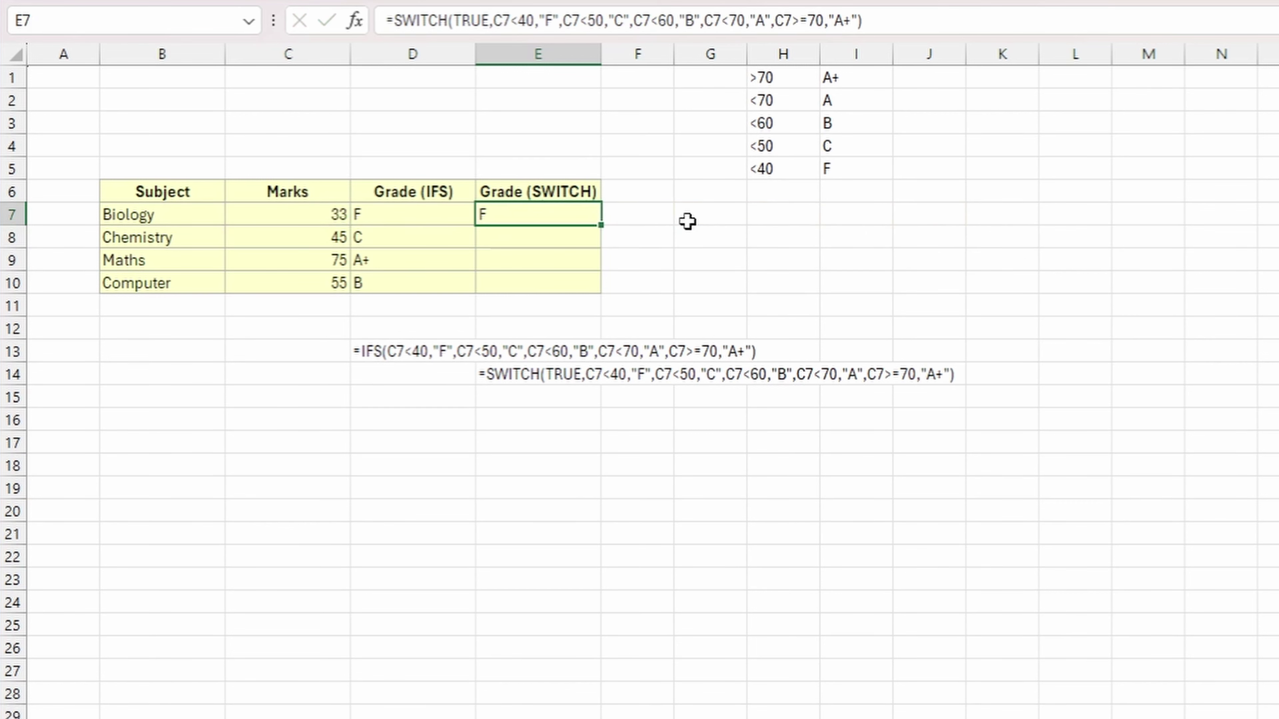
Step: Copy the E7 SWITCH grade formula down through E10 for the other subjects
key("ctrl+c")
key("shift+Down")
key("shift+Down")
key("shift+Down")
key("Return")
Step: Rank the two methods below the grade table, entering 1 in D11 under Grade (IFS) and 2 in E11 under Grade (SWITCH)
key("ctrl+Down")
key("Left")
key("Down")
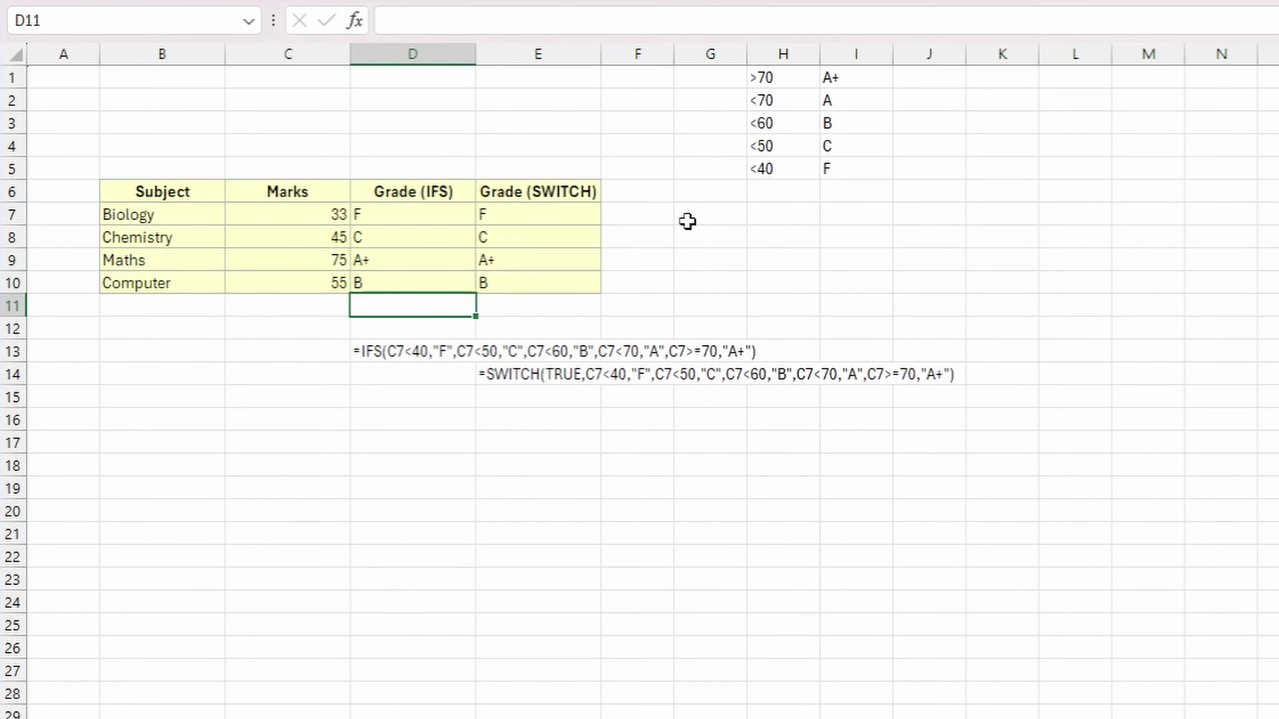
type("1")
key("Tab")
type("2")
key("Tab")
key("Left")
key("Left")
key("Right")
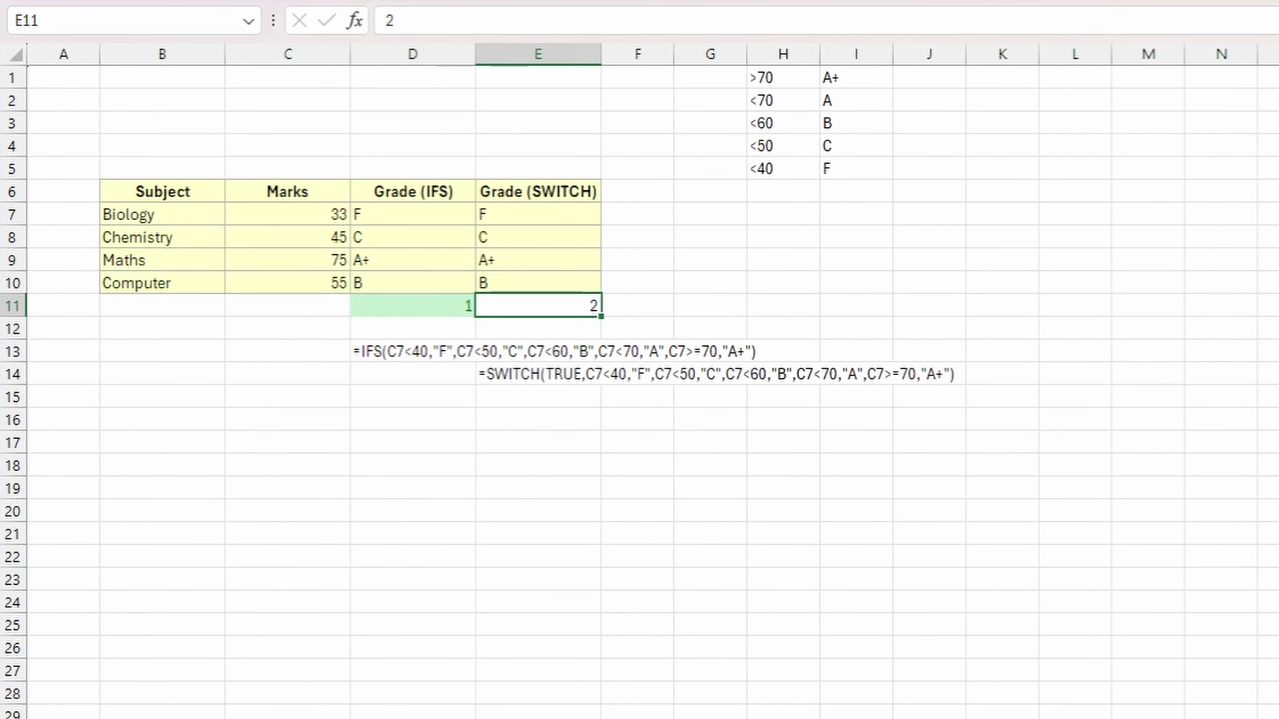
left_click(880, 538)
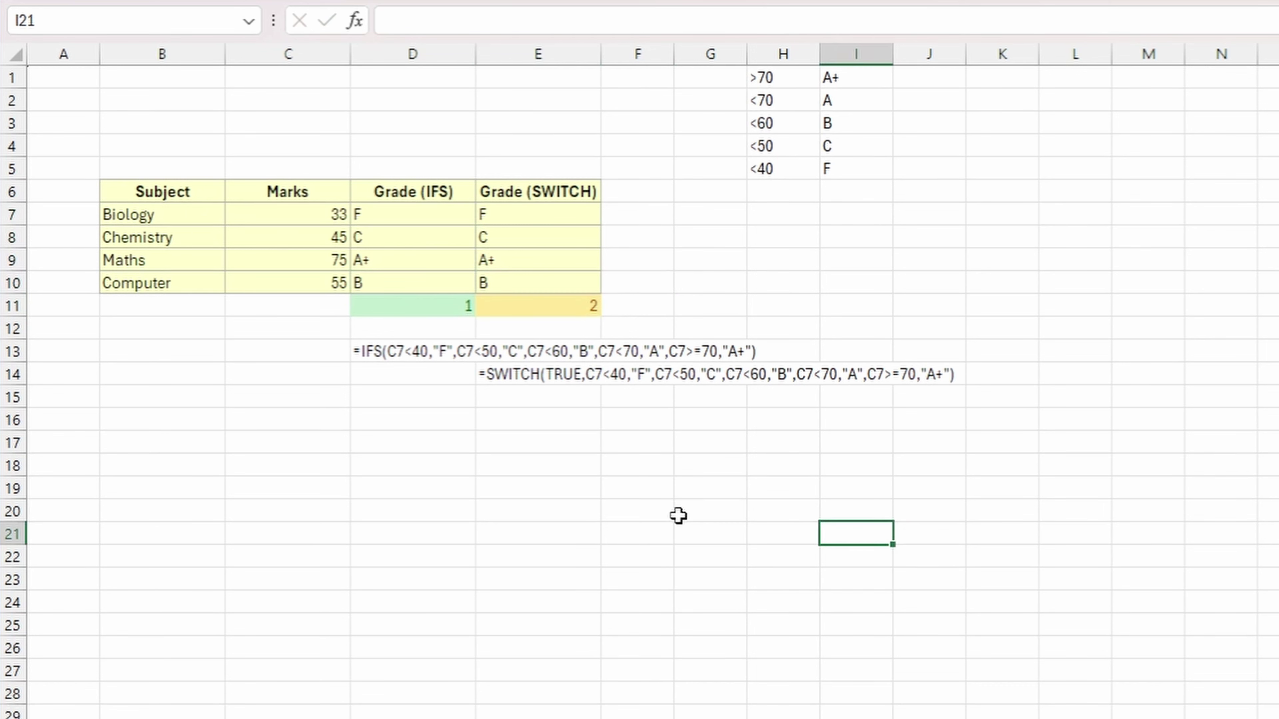